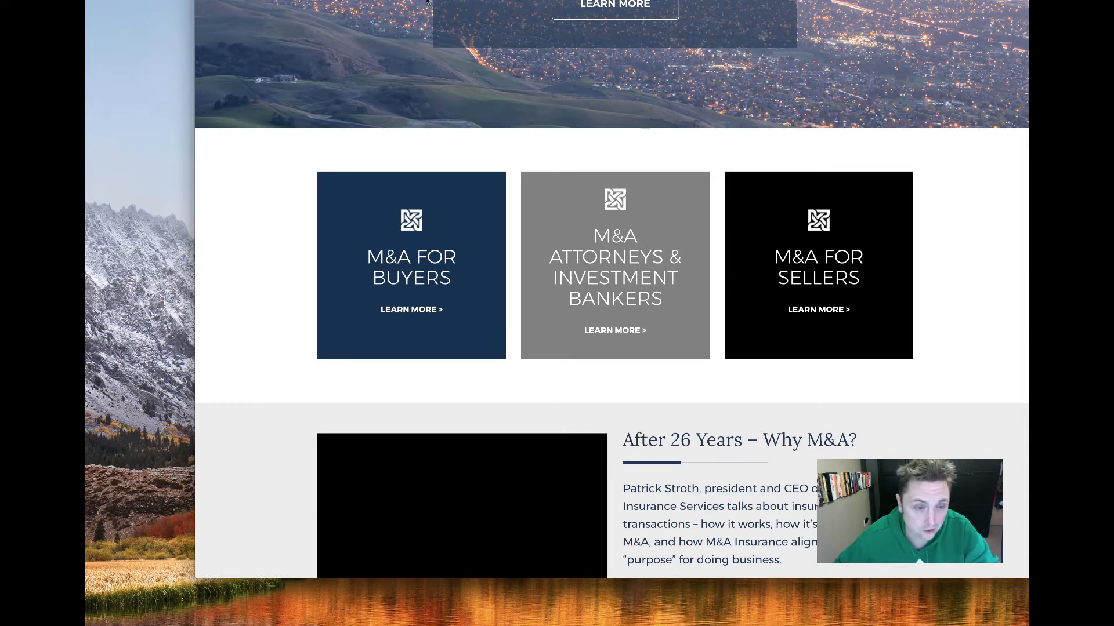
# - Note the rubiconnew subdomain in the staging site's address, then return to the cPanel – Main tab
pyautogui.scroll(2, 945, 381)
pyautogui.scroll(5, 946, 381)
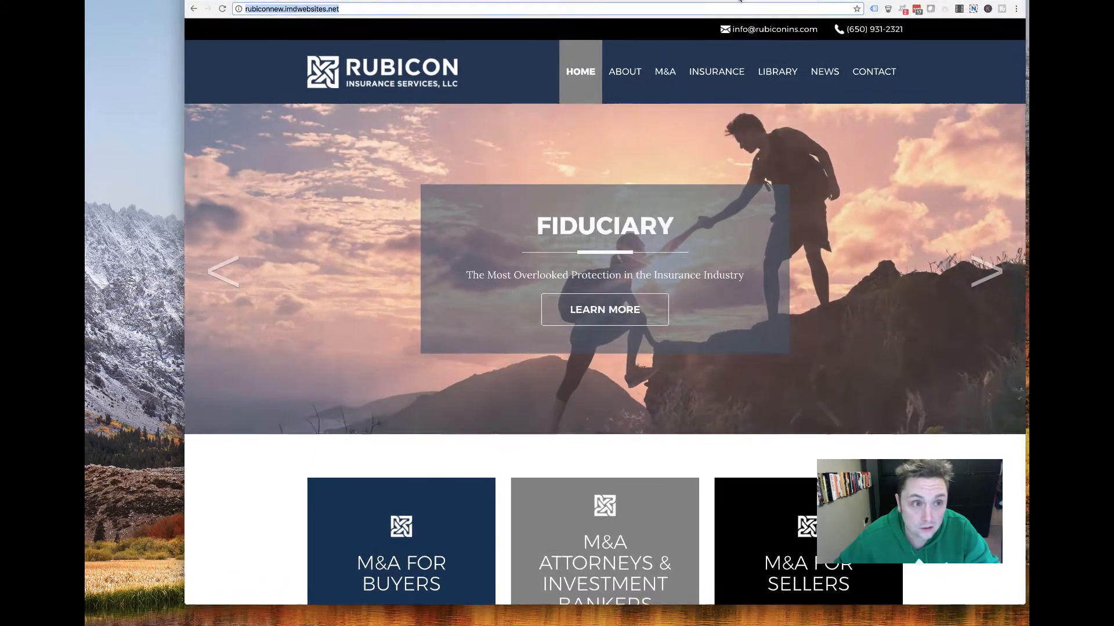
pyautogui.click(302, 30)
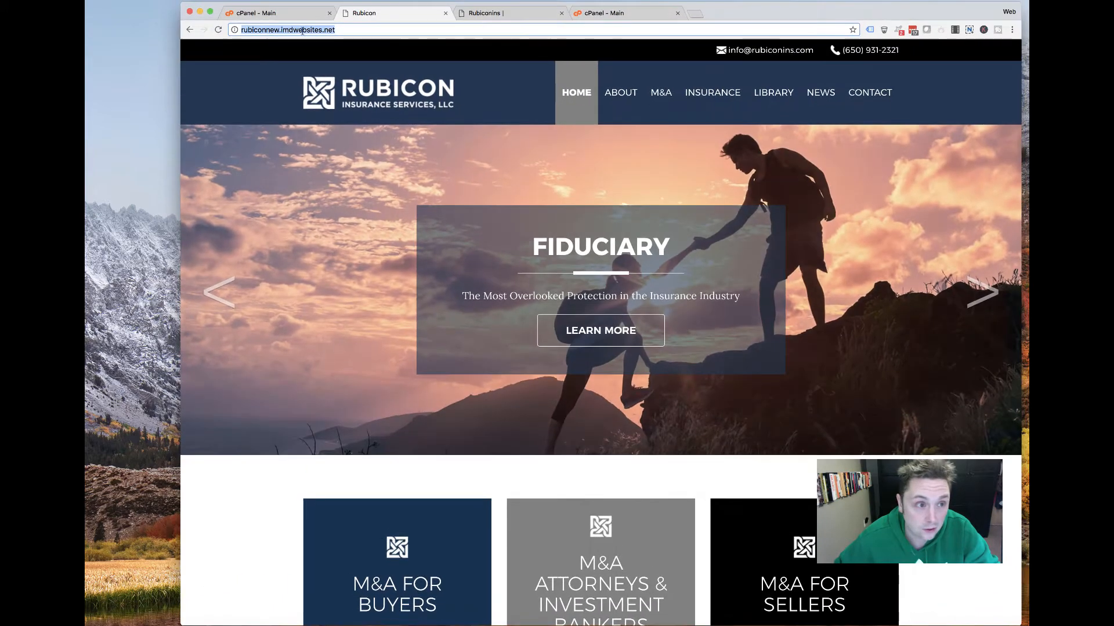
pyautogui.doubleClick(281, 29)
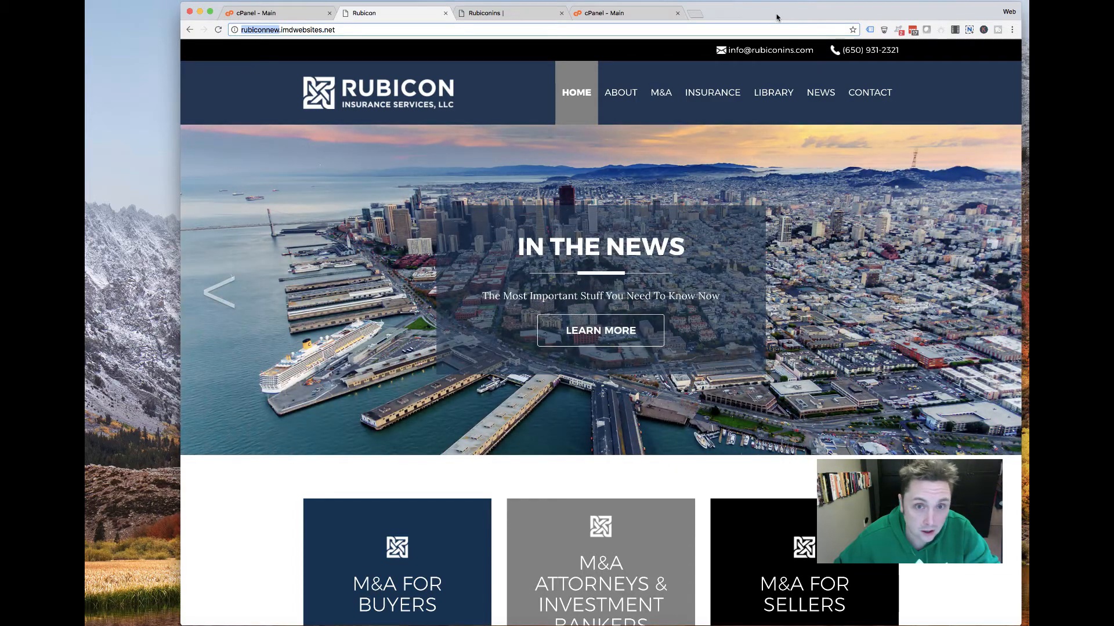
pyautogui.moveTo(776, 17); pyautogui.dragTo(777, 0)
pyautogui.hotkey('ctrl', 'Tab')
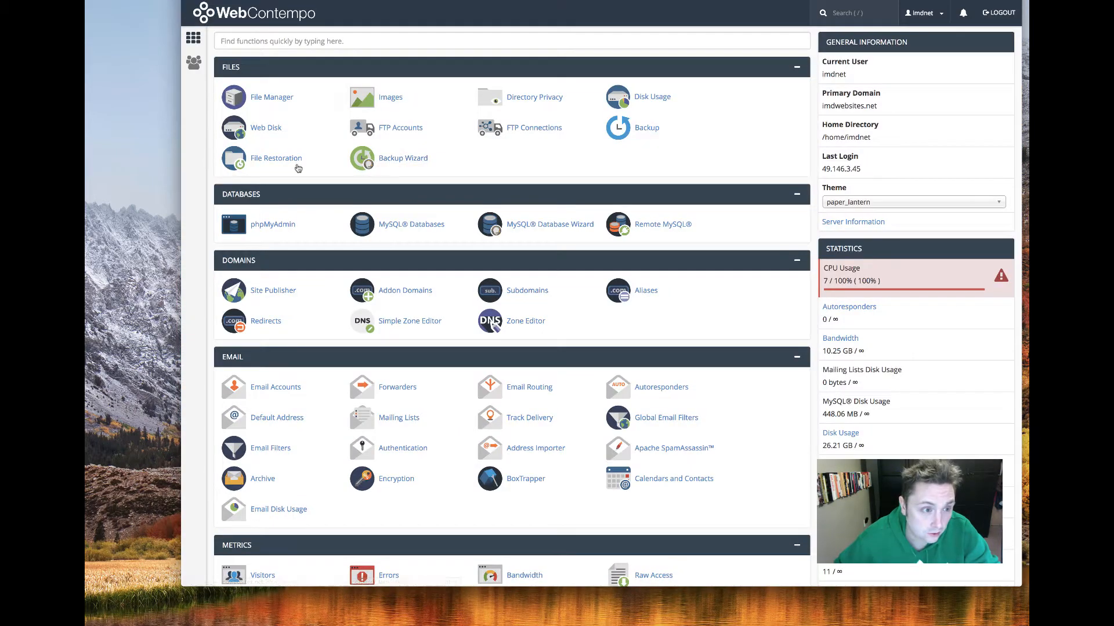
# - In File Manager, open rubiconnew.imdwebsites.net and select all its WordPress files and folders
pyautogui.click(274, 102)
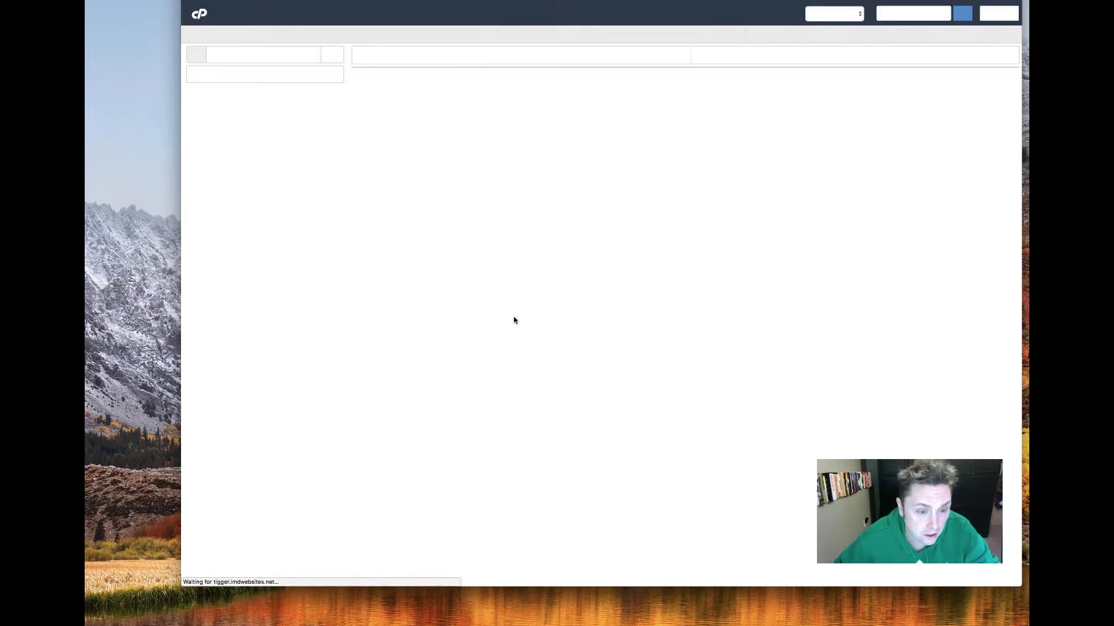
pyautogui.scroll(-13, 431, 273)
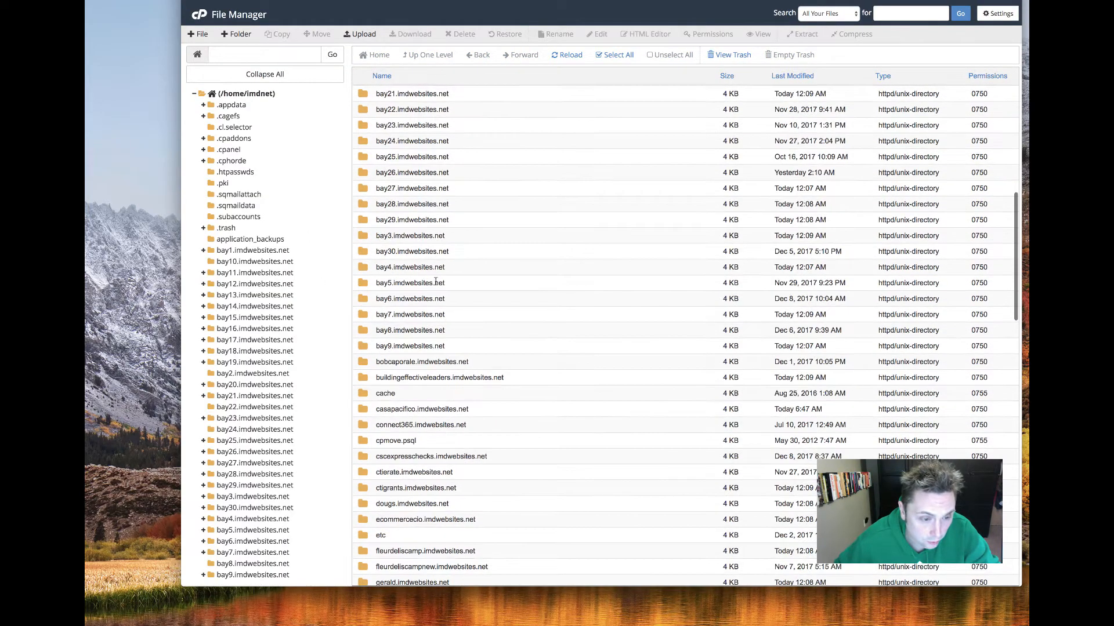
pyautogui.scroll(-15, 432, 288)
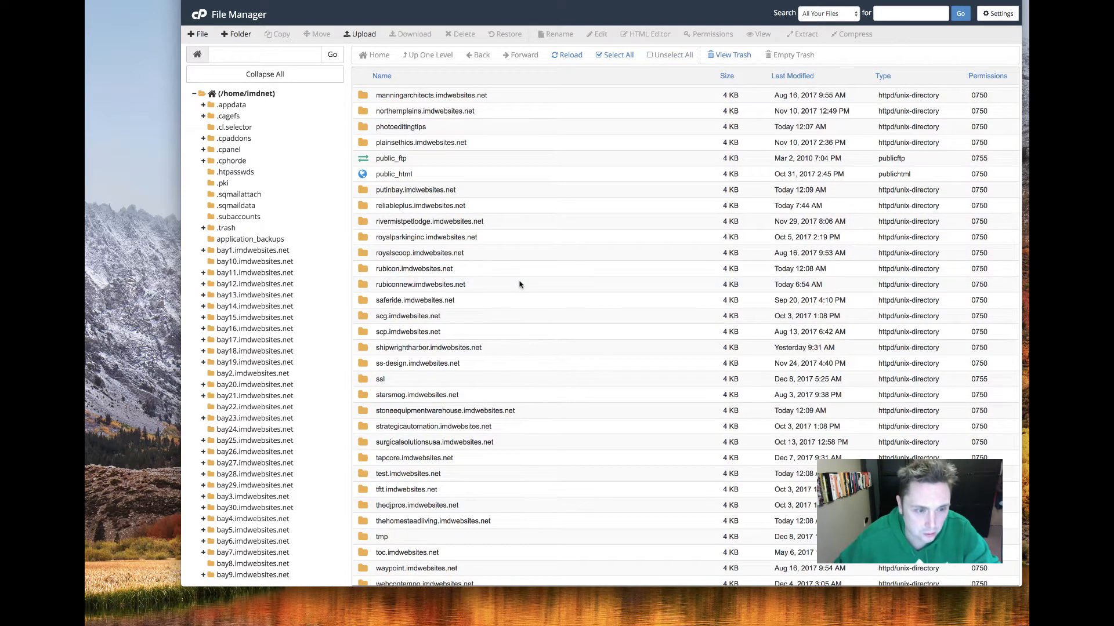
pyautogui.doubleClick(520, 285)
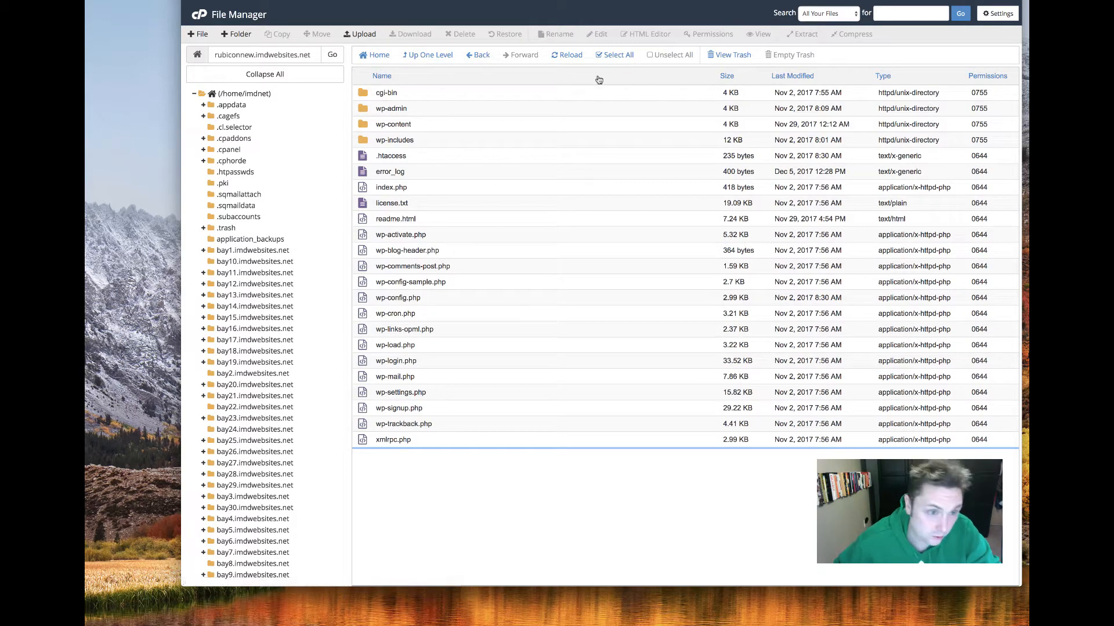
pyautogui.click(619, 56)
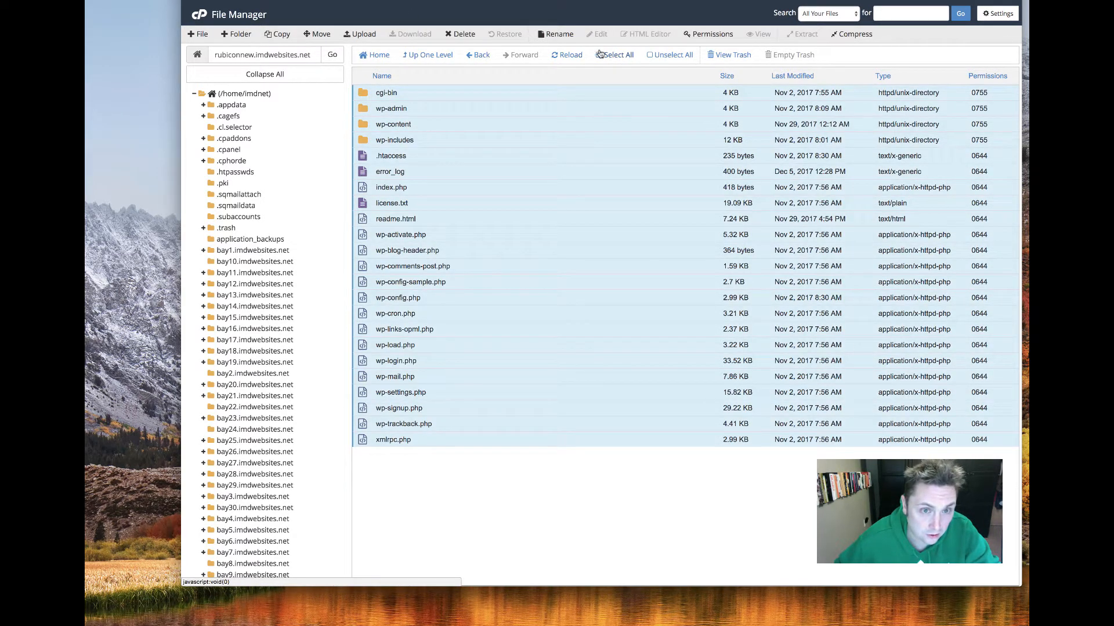
# - Zip the selected site files into a 174.34 MB archive named rubicon.zip
pyautogui.click(852, 34)
pyautogui.click(517, 247)
pyautogui.scroll(-5, 589, 284)
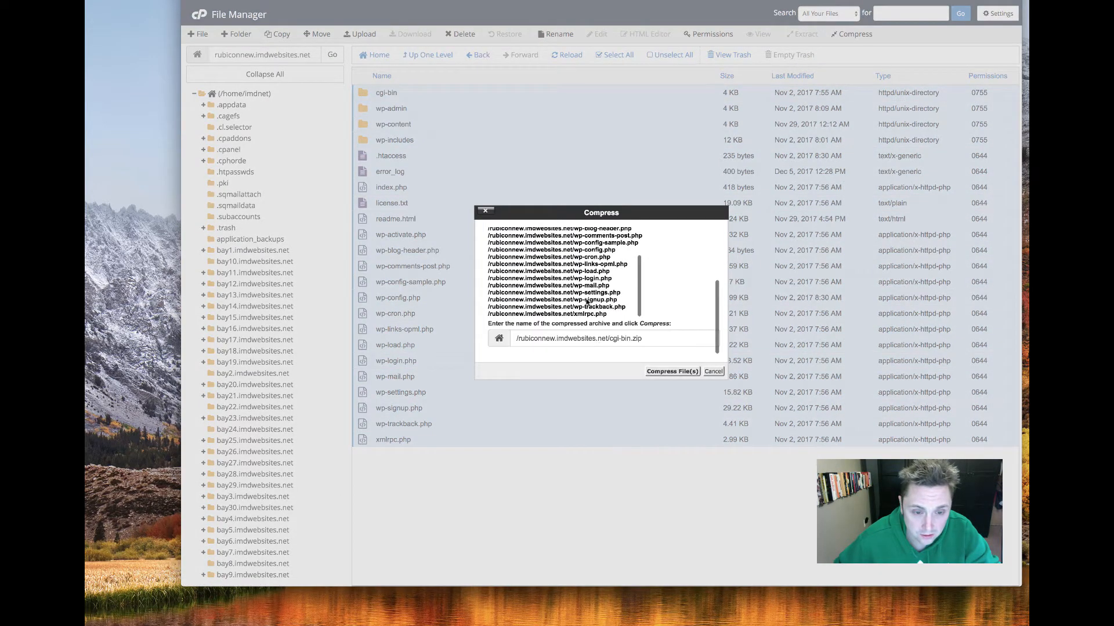
pyautogui.moveTo(609, 339); pyautogui.dragTo(629, 339)
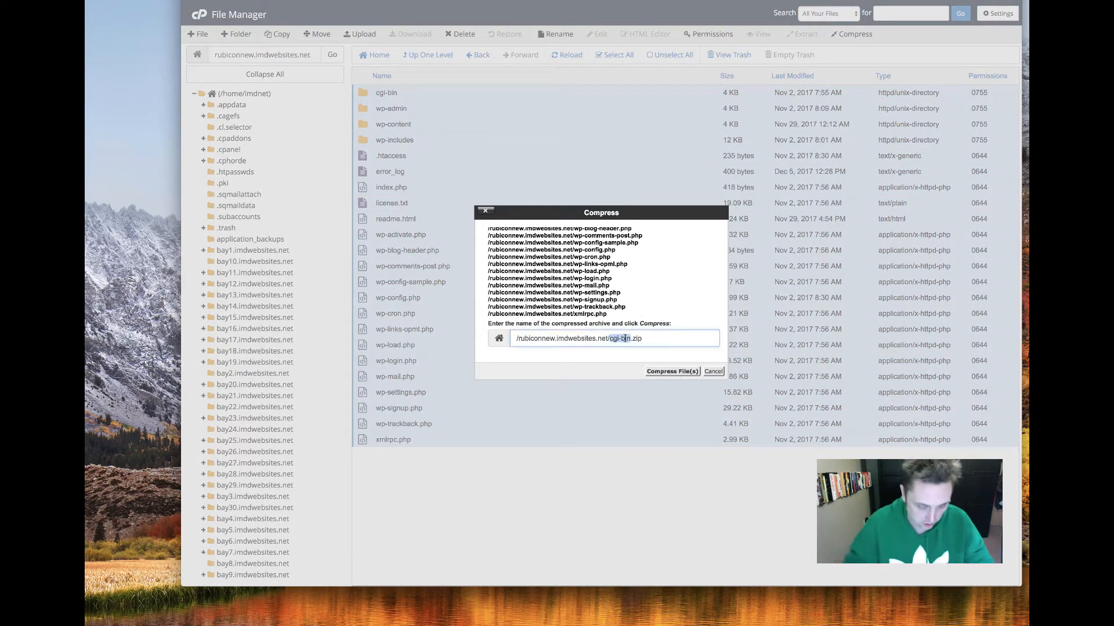
pyautogui.press('BackSpace')
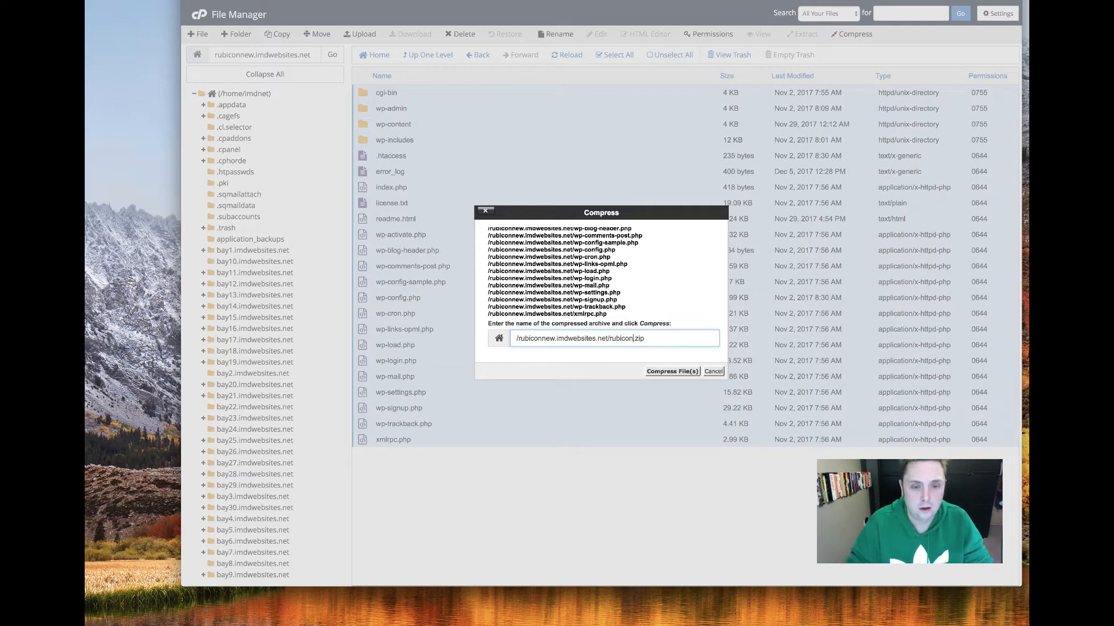
pyautogui.click(672, 371)
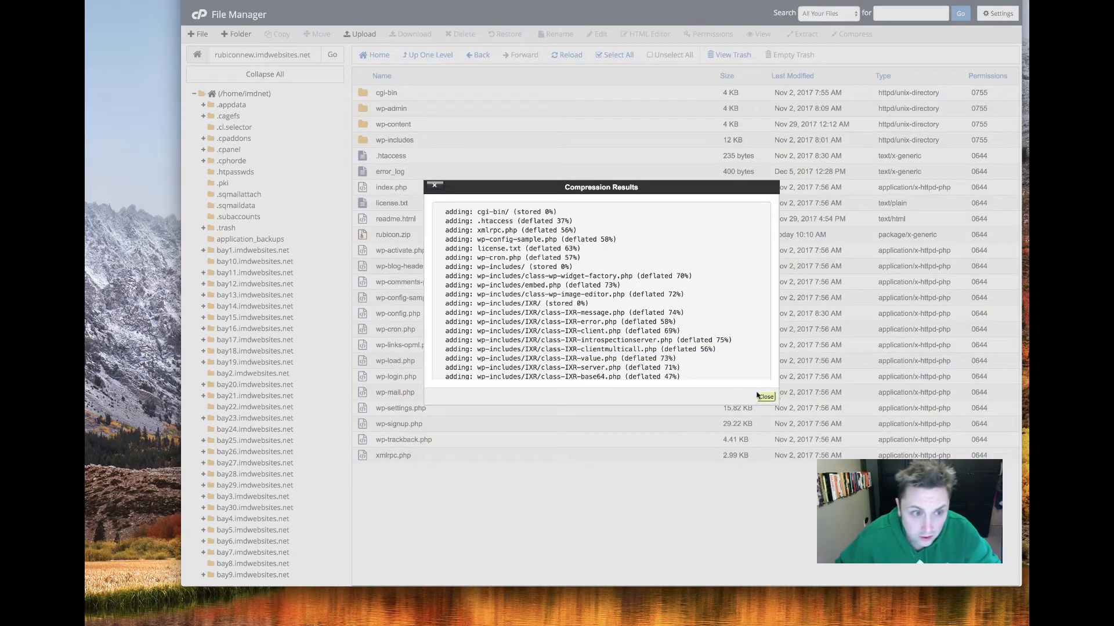
pyautogui.click(764, 397)
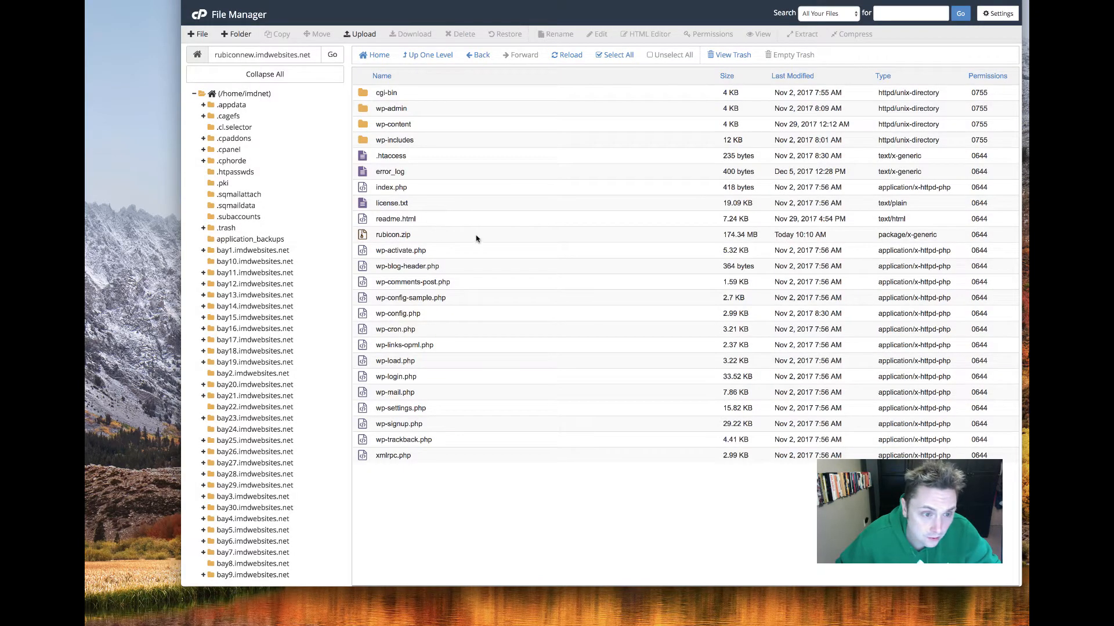
# - Download rubicon.zip and read the database name imdnet_rubicon_db from wp-config.php
pyautogui.click(476, 238)
pyautogui.click(410, 34)
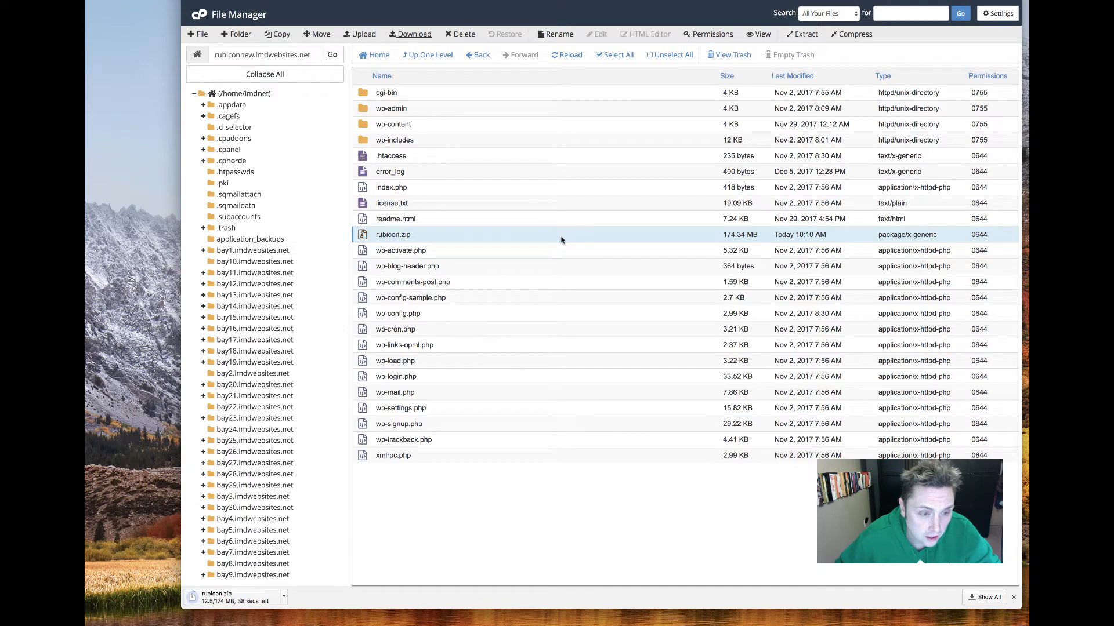
pyautogui.click(453, 316)
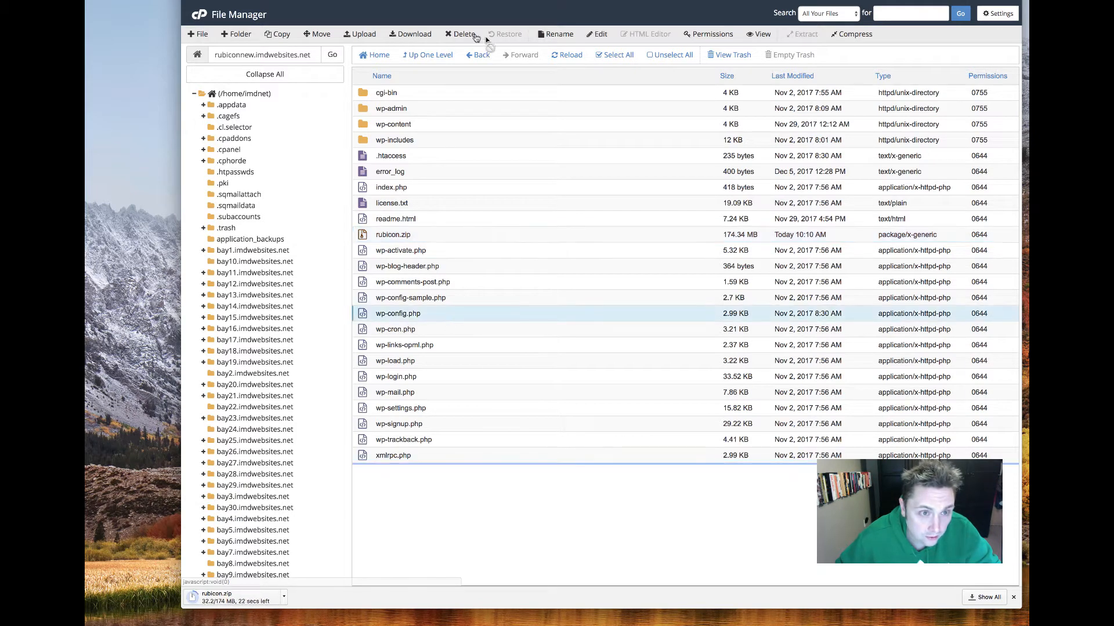
pyautogui.click(599, 36)
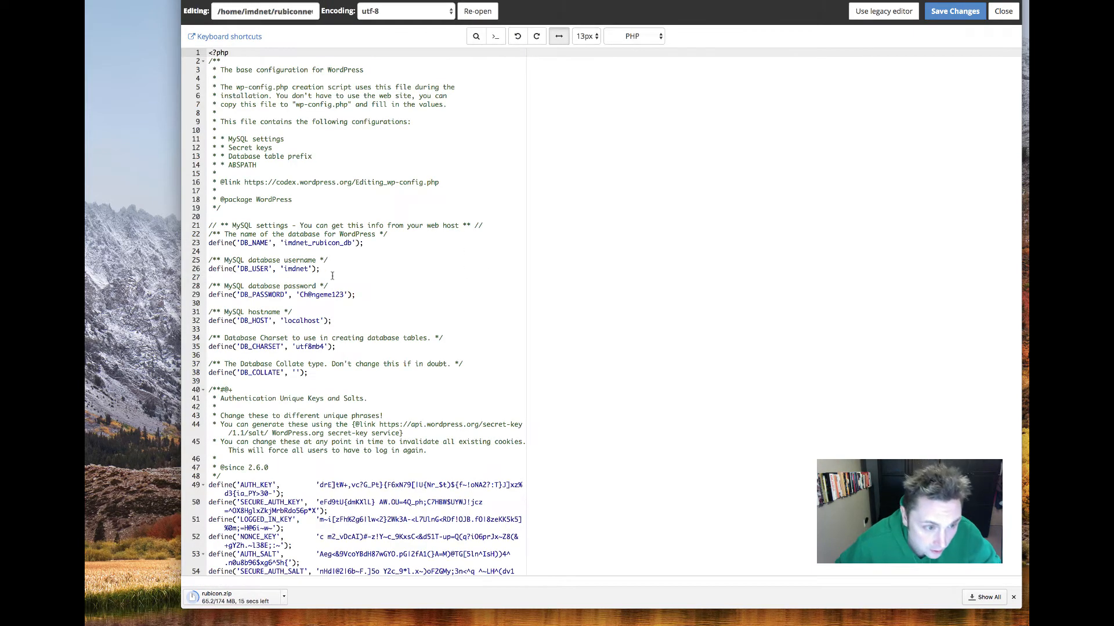
pyautogui.moveTo(284, 242); pyautogui.dragTo(352, 242)
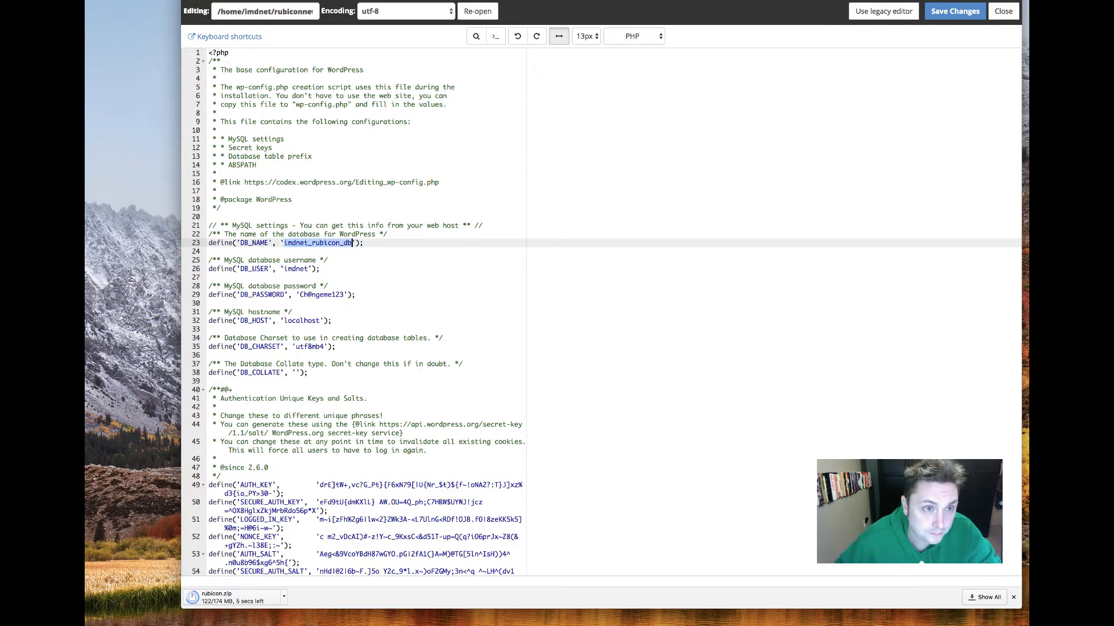
pyautogui.press('super+w')
pyautogui.hotkey('ctrl', 'shift', 'Tab')
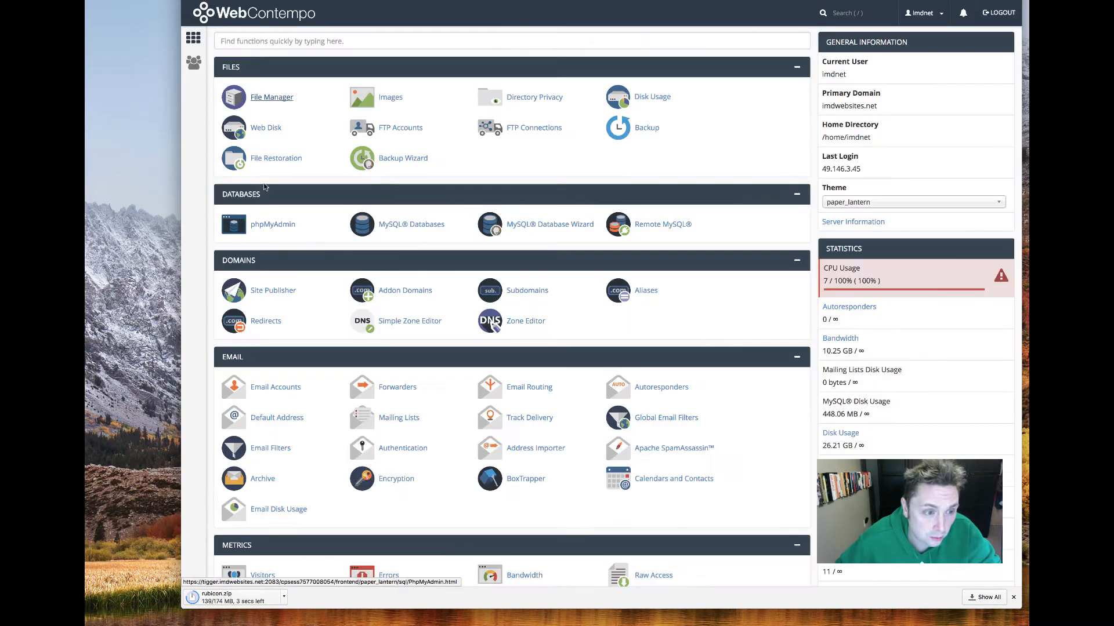
# - In phpMyAdmin, export the imdnet_rubicon_db database as imdnet_rubicon_db.sql
pyautogui.click(274, 226)
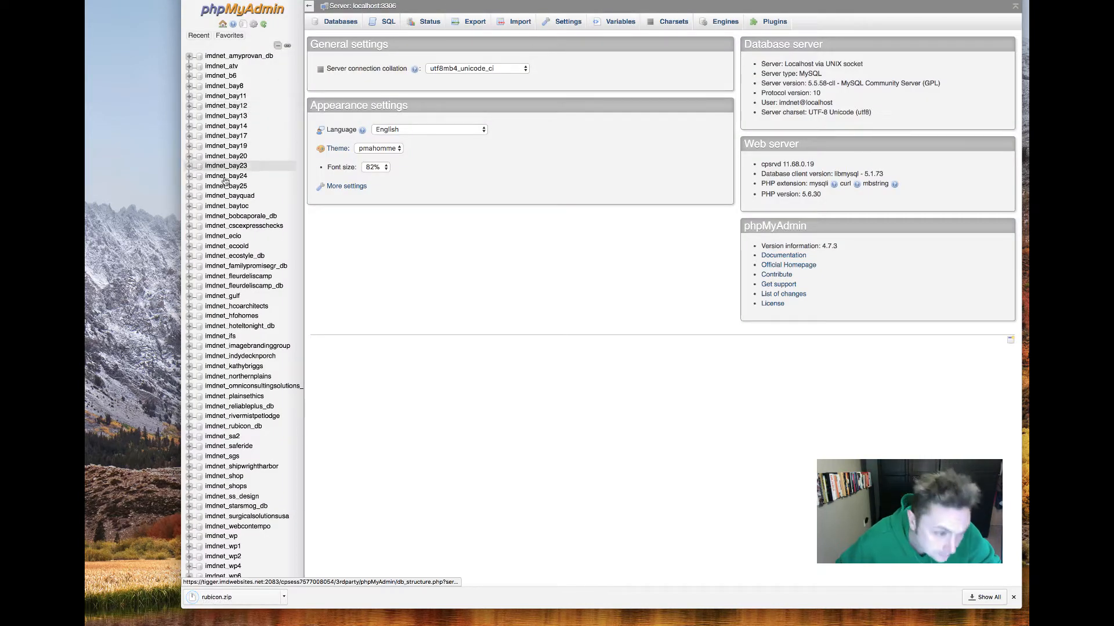
pyautogui.scroll(-2, 220, 232)
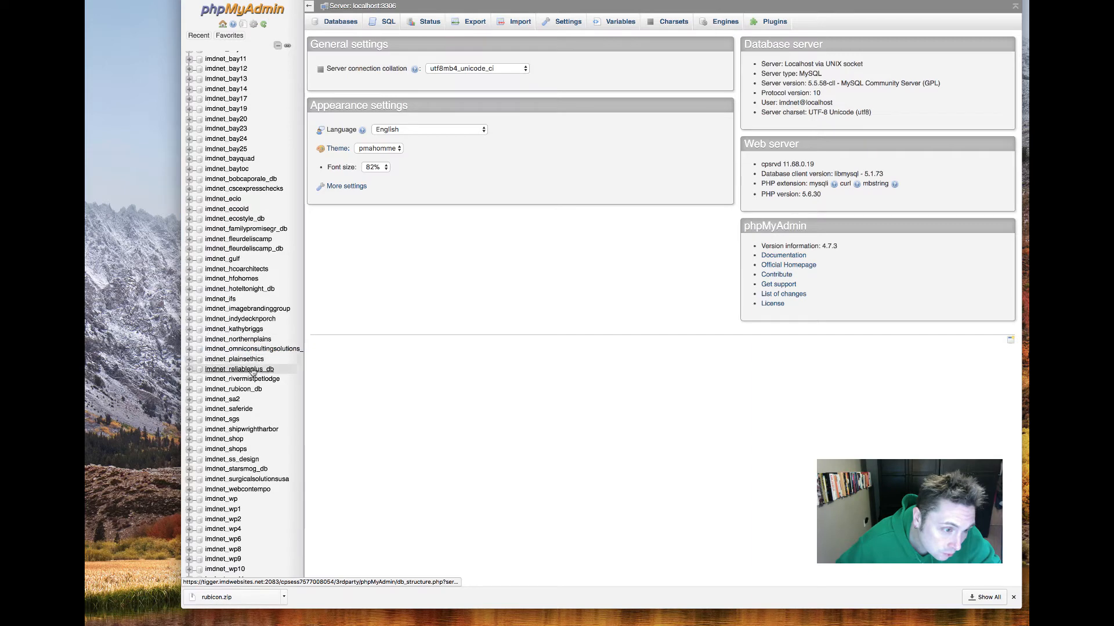
pyautogui.click(217, 390)
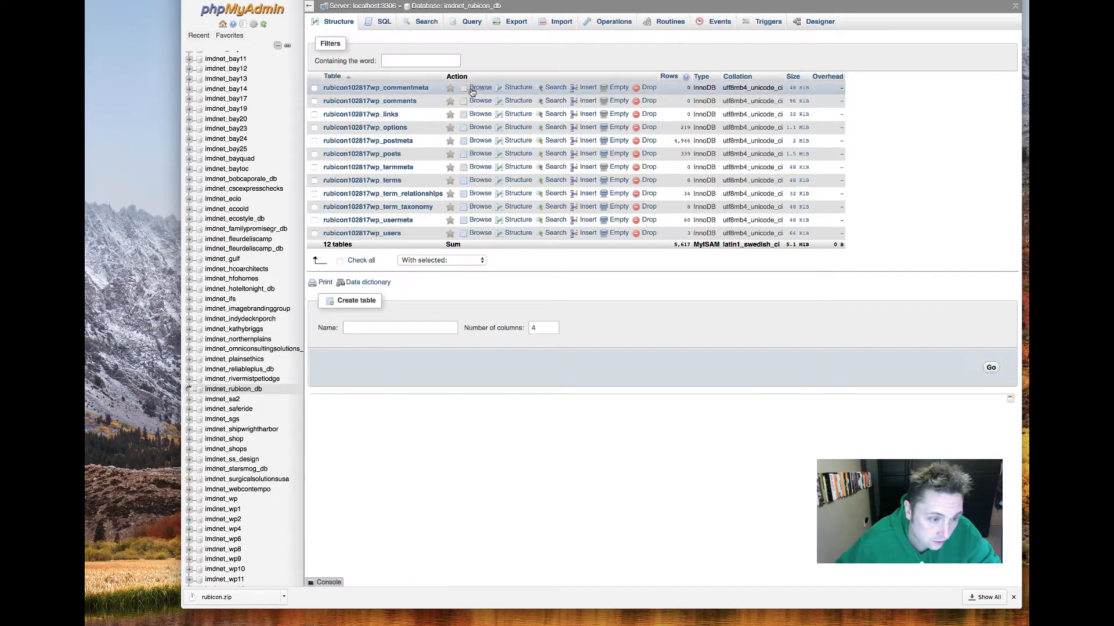
pyautogui.hotkey('ctrl', 'shift', 'Tab')
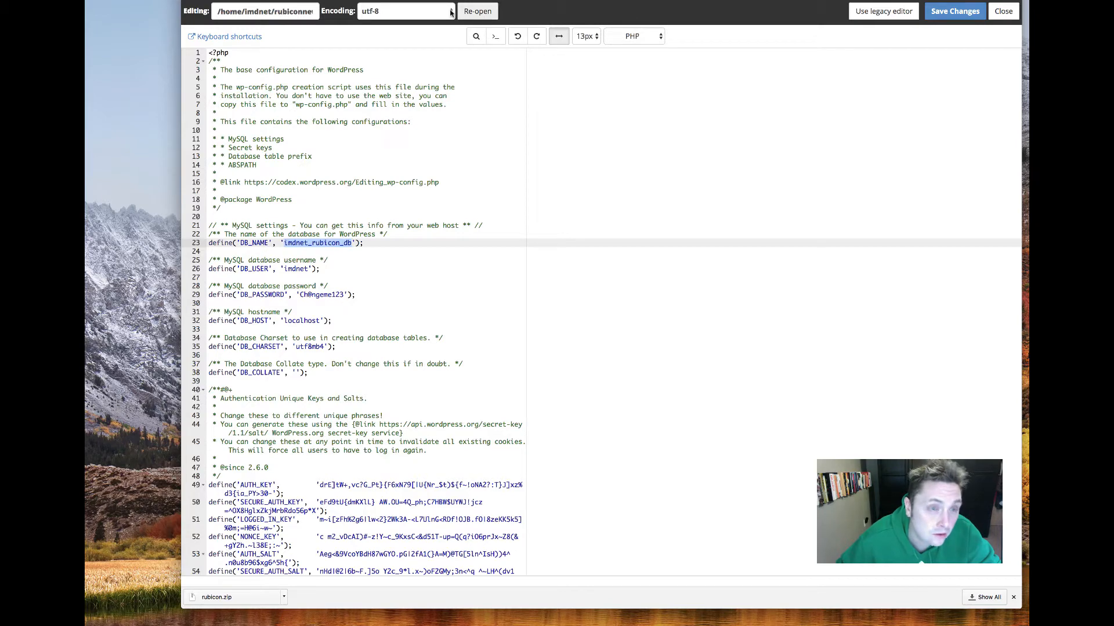
pyautogui.hotkey('ctrl', 'Tab')
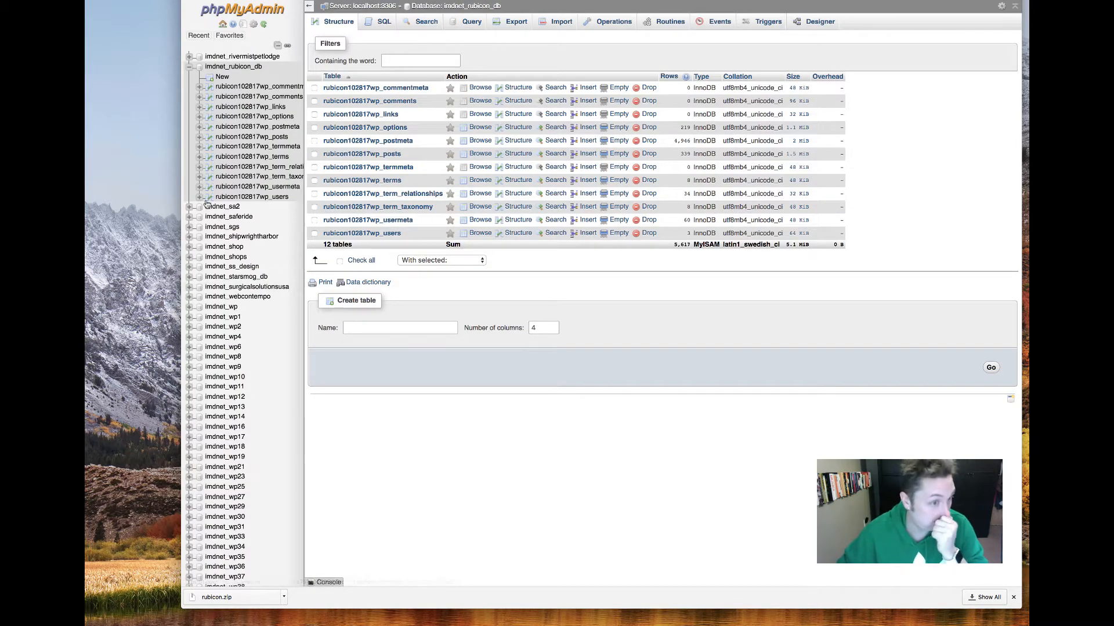
pyautogui.click(227, 67)
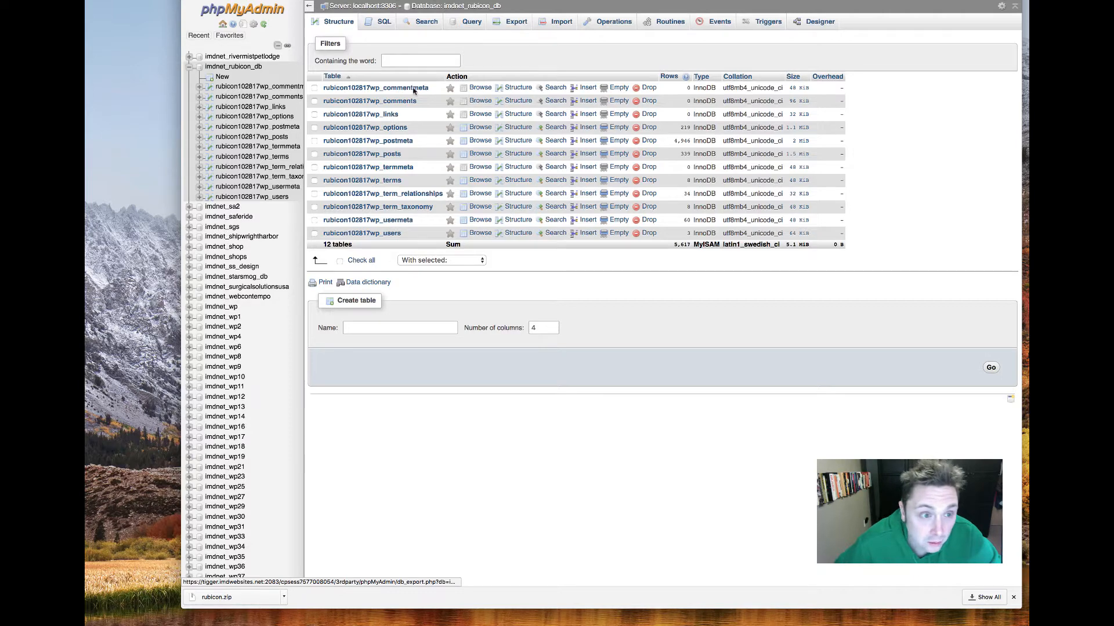
pyautogui.click(506, 32)
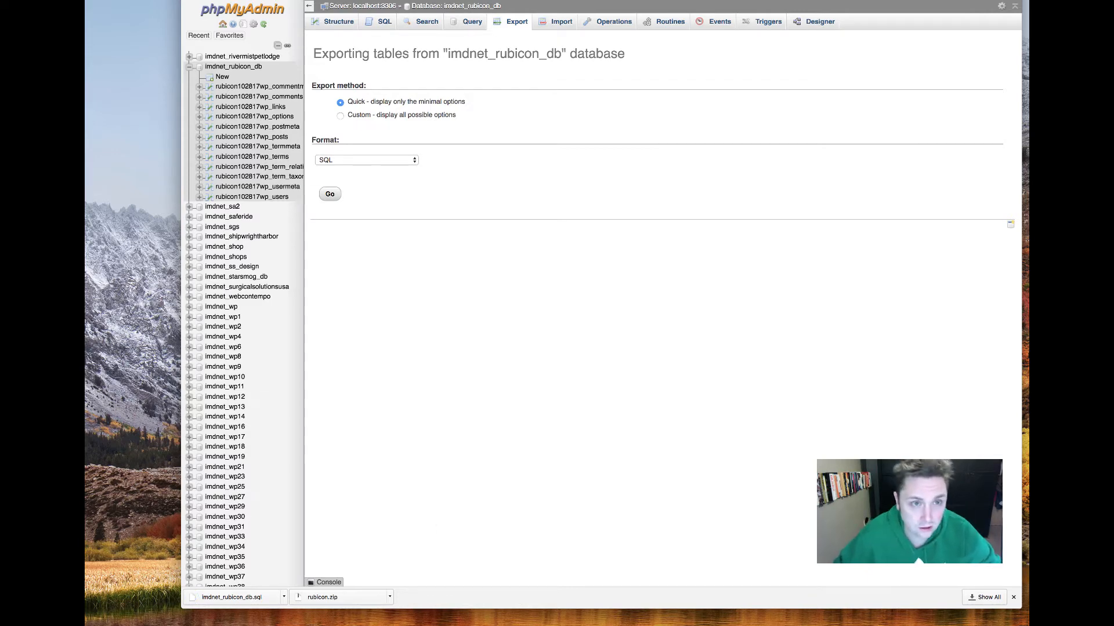
# - Recheck File Manager and wp-config.php, then bring up the GoDaddy cPanel home for rubiconins.com
pyautogui.hotkey('ctrl', 'shift', 'Tab')
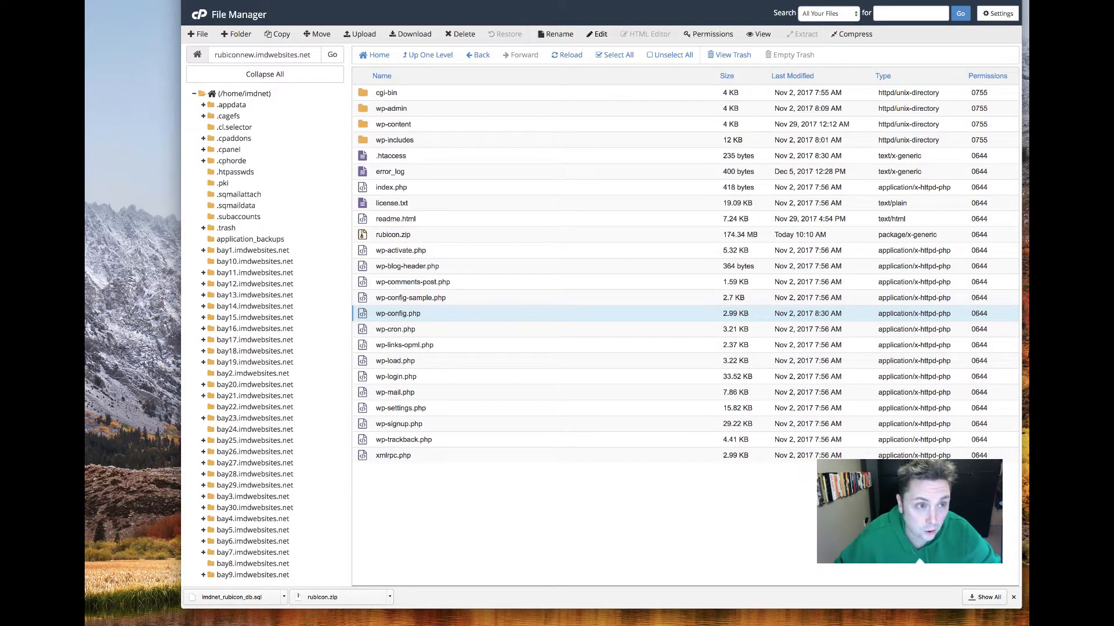
pyautogui.hotkey('ctrl', 'Tab')
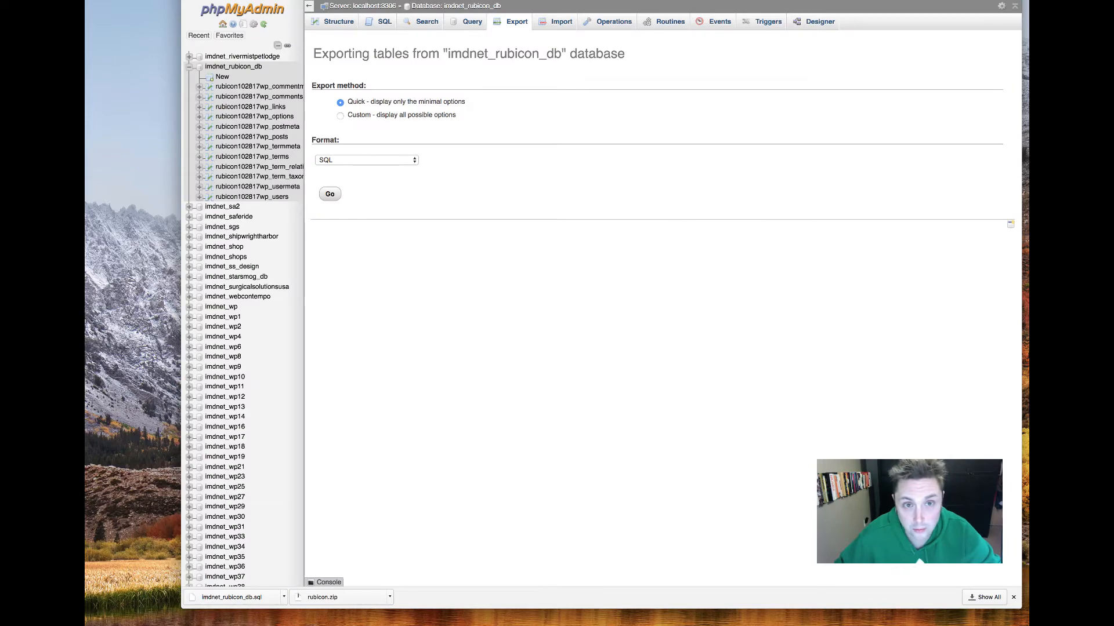
pyautogui.hotkey('ctrl', 'Tab')
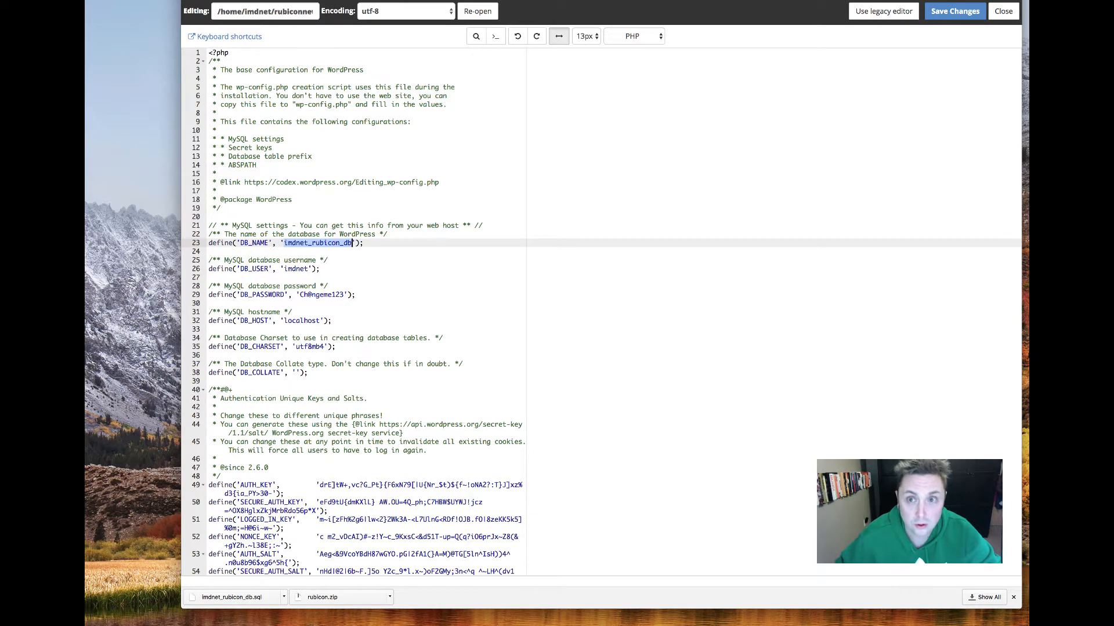
pyautogui.hotkey('ctrl', 'Tab')
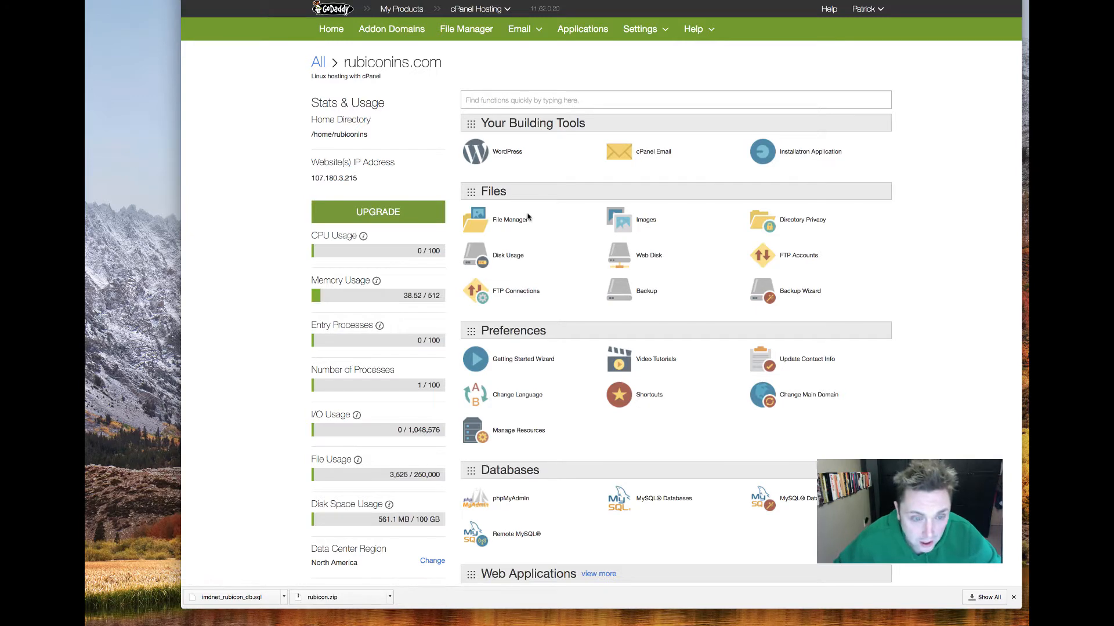
# - Open GoDaddy's File Manager starting in the rubiconins public_html folder
pyautogui.scroll(-1, 530, 246)
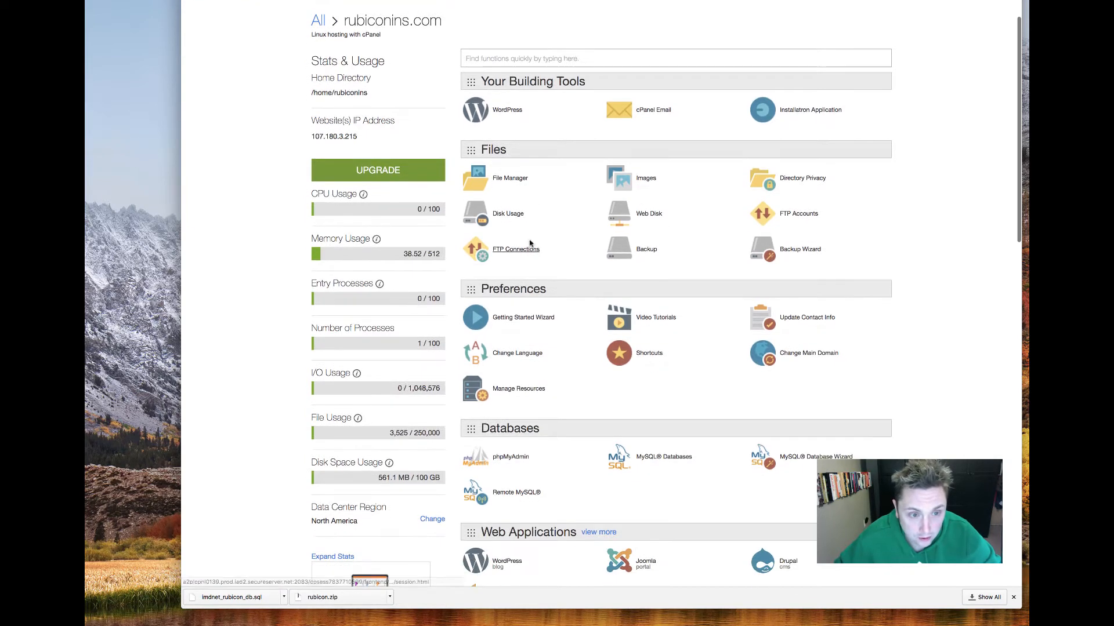
pyautogui.click(508, 180)
pyautogui.click(600, 378)
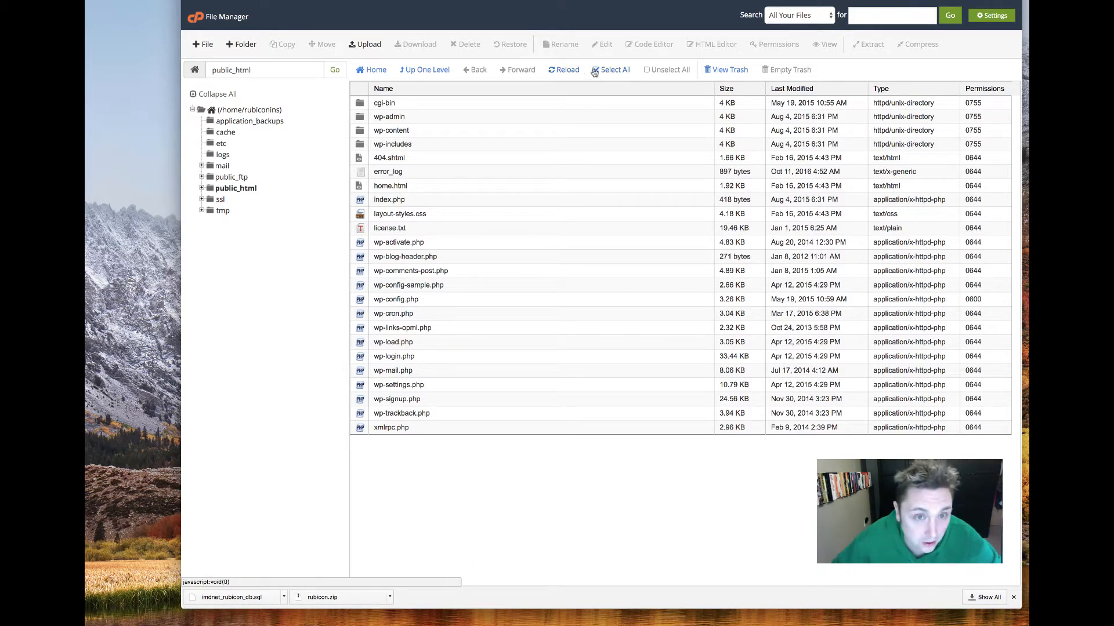
# - Select everything in public_html and zip it into a 35.21 MB bakcup-12-17.zip archive
pyautogui.click(614, 69)
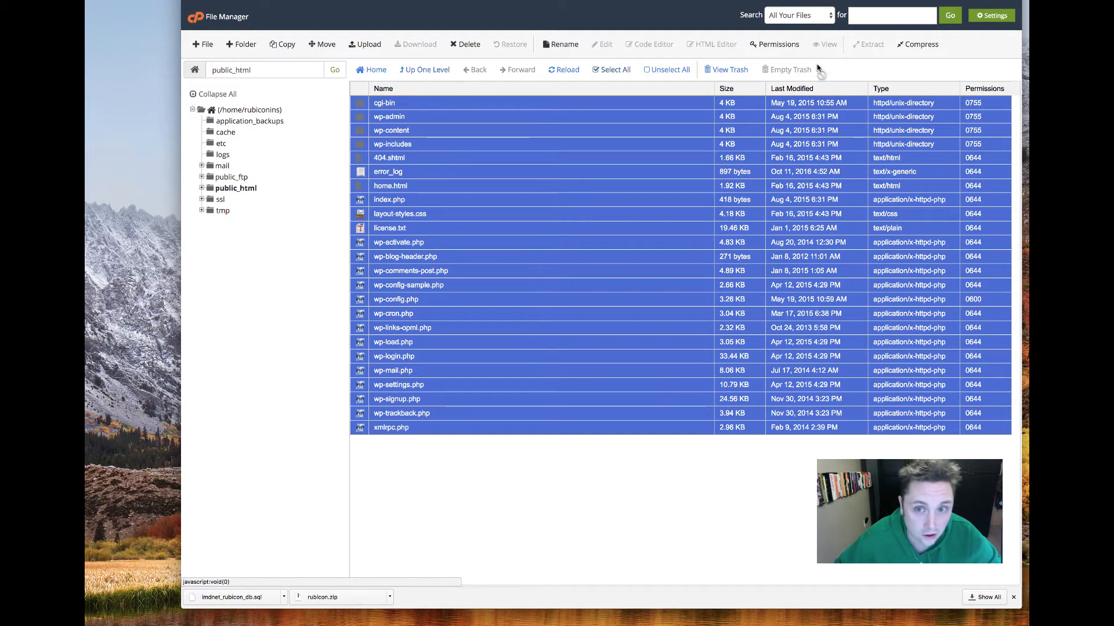
pyautogui.click(929, 47)
pyautogui.click(512, 247)
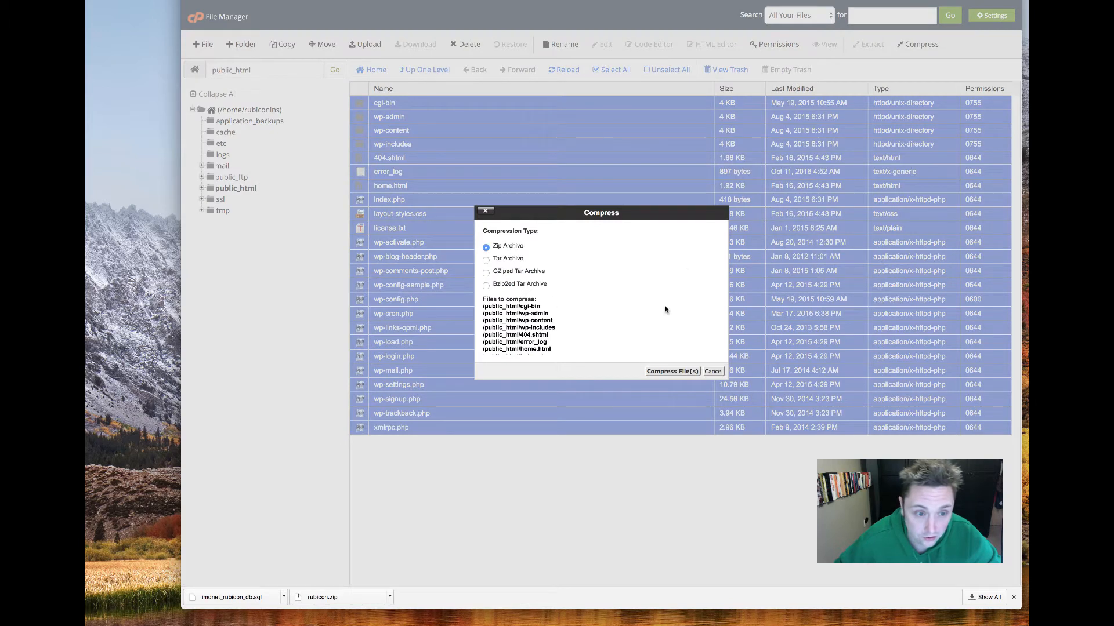
pyautogui.scroll(-5, 557, 316)
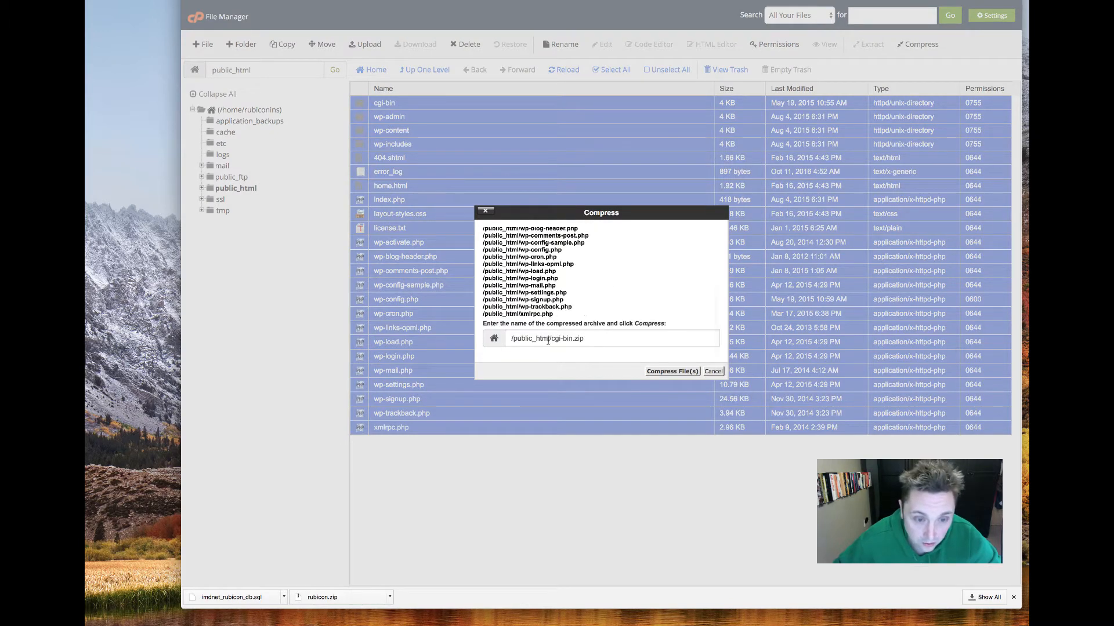
pyautogui.click(552, 339)
pyautogui.moveTo(552, 339); pyautogui.dragTo(565, 339)
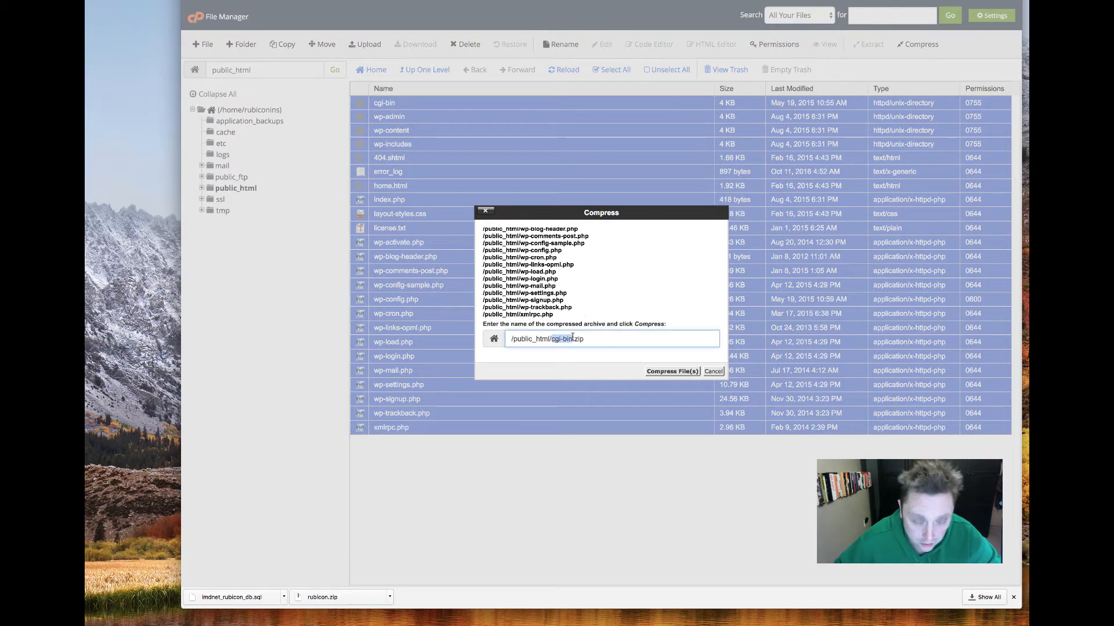
pyautogui.write('bakcup')
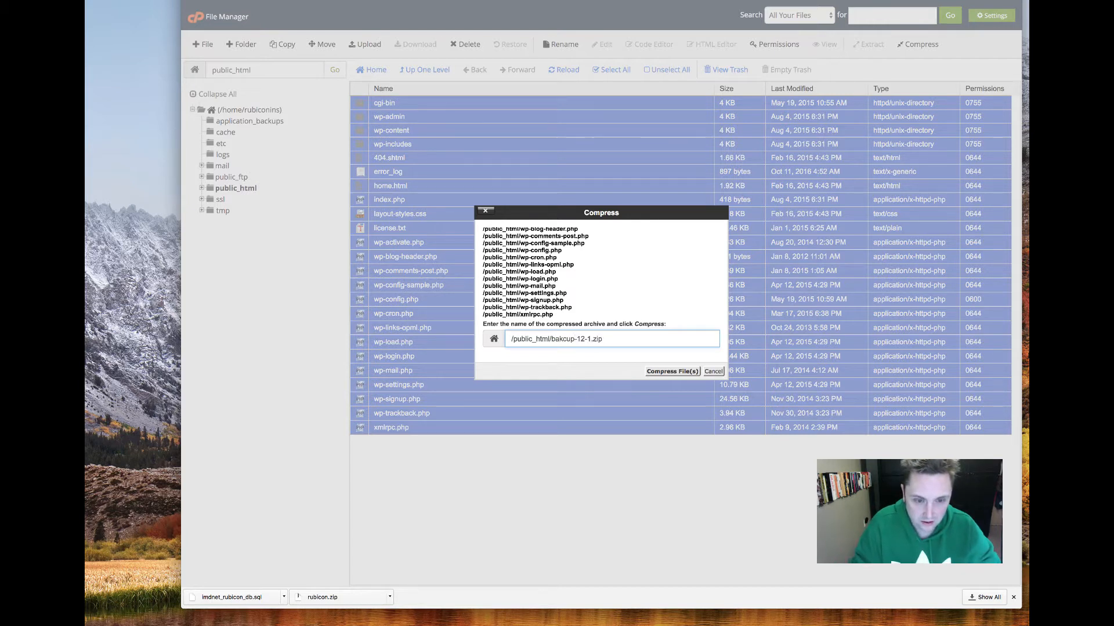
pyautogui.write('7')
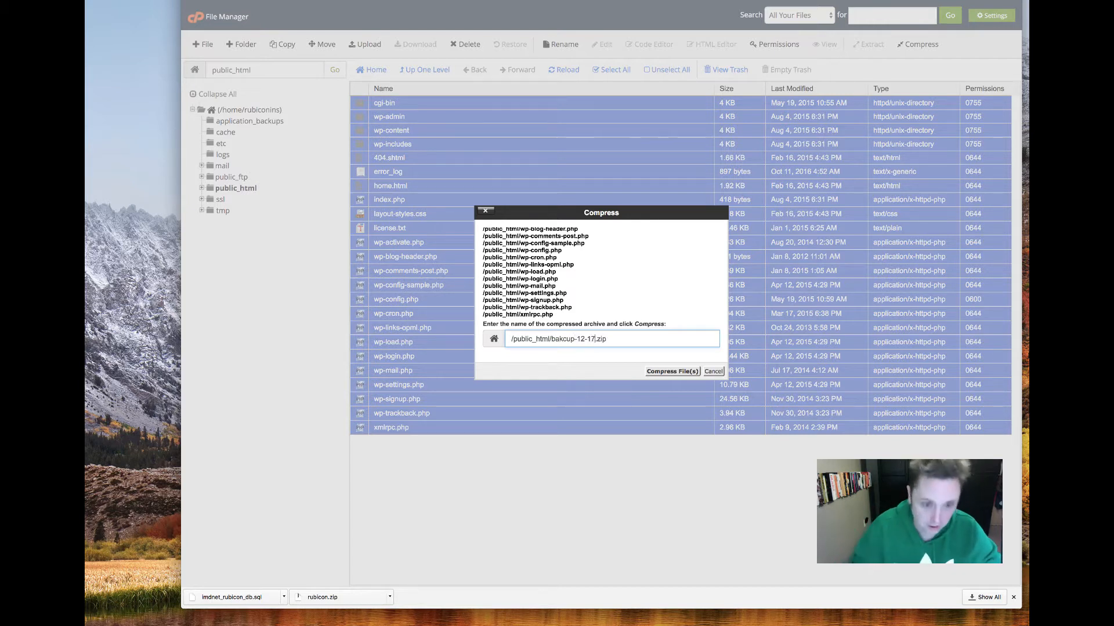
pyautogui.click(685, 371)
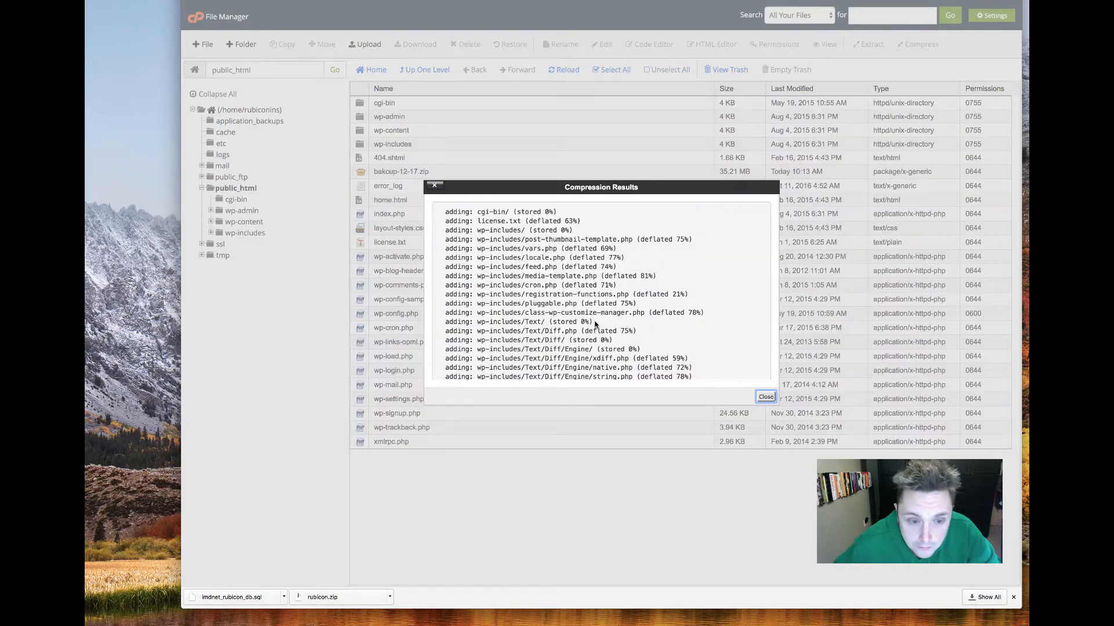
pyautogui.click(766, 397)
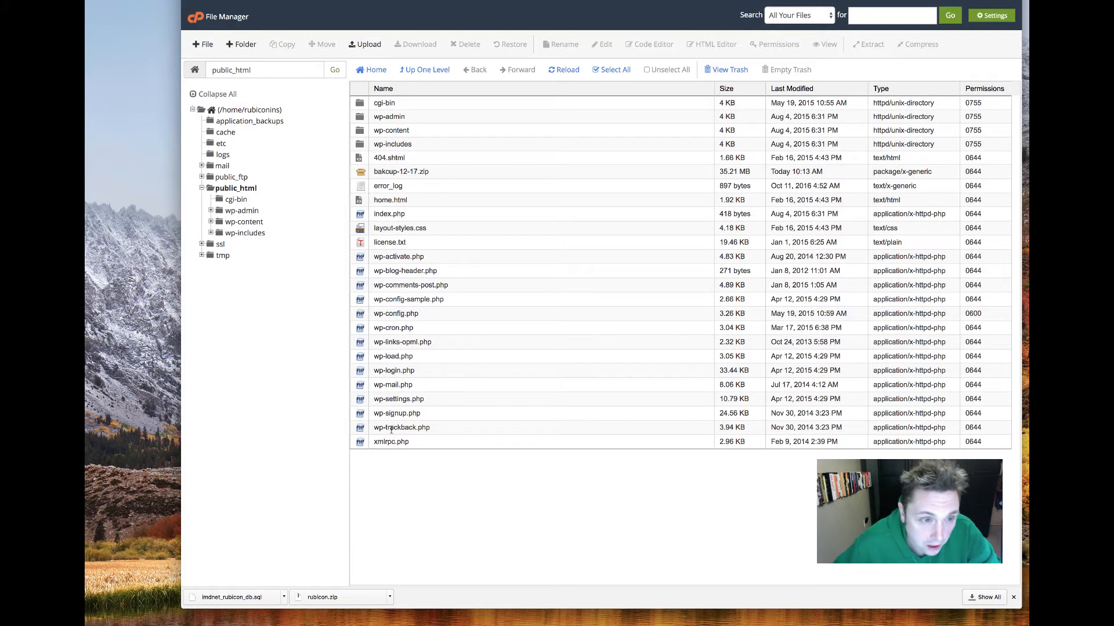
# - Go from File Manager to the cPanel home and launch the MySQL Database Wizard
pyautogui.click(457, 170)
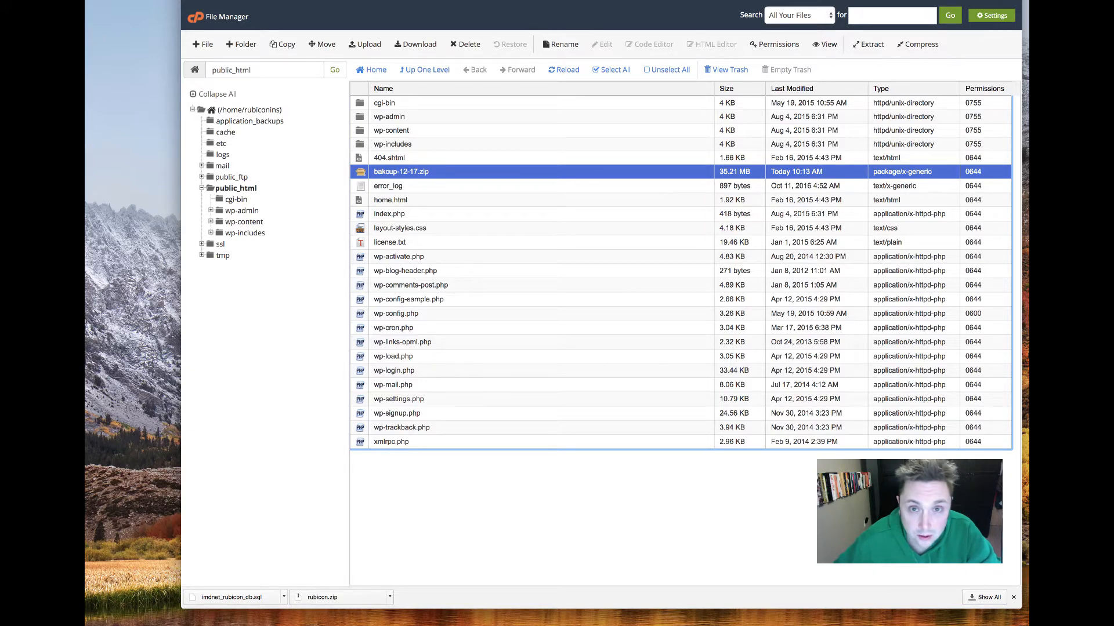
pyautogui.press('super+w')
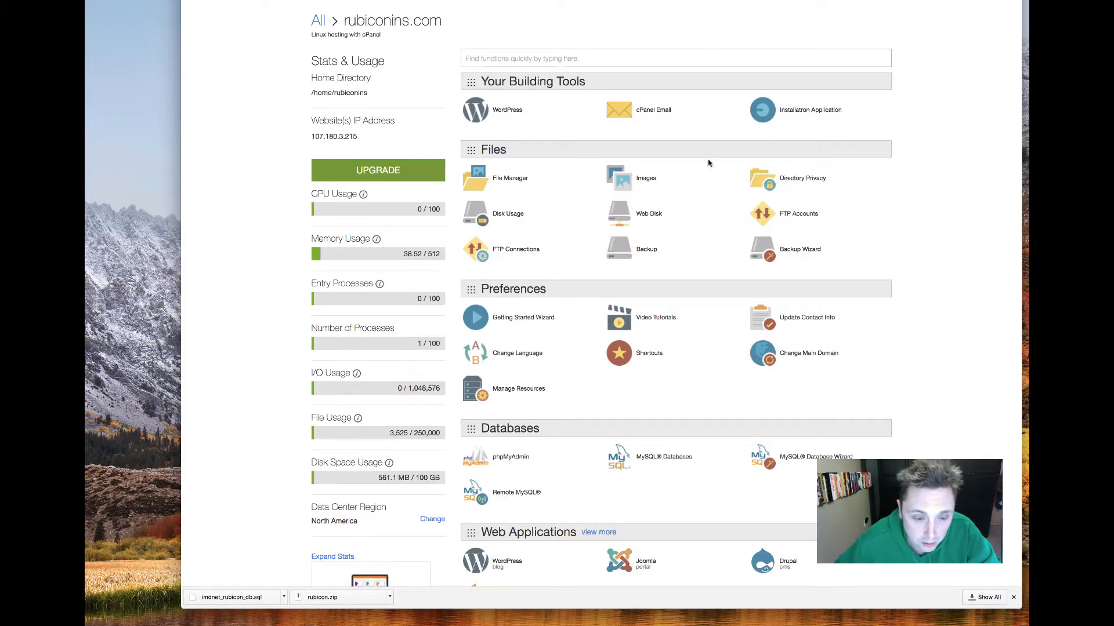
pyautogui.scroll(-3, 577, 462)
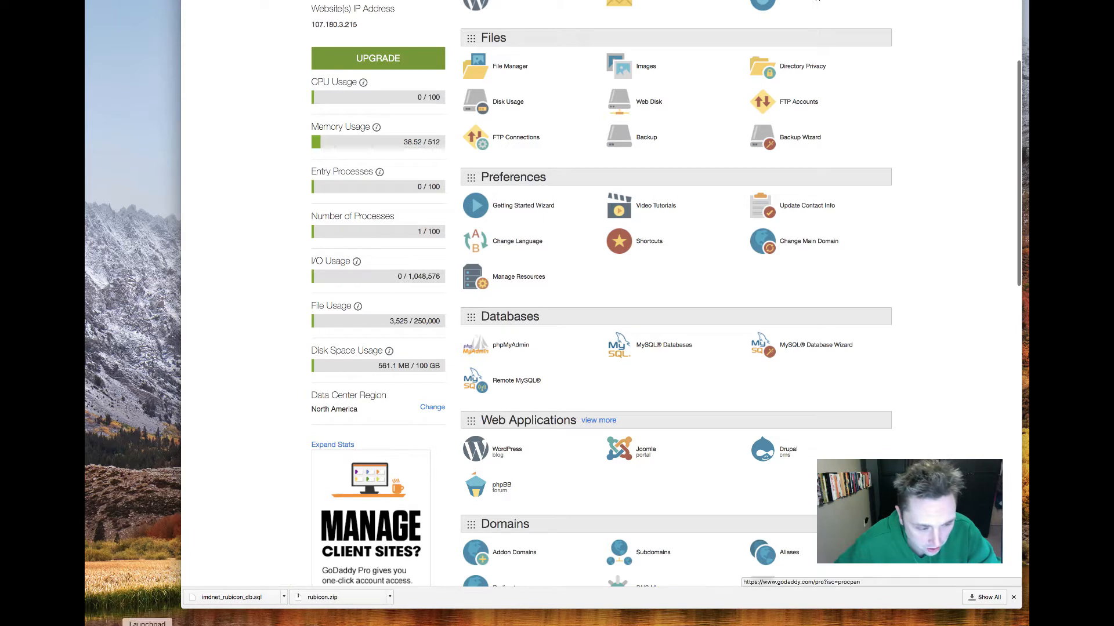
pyautogui.scroll(1, 875, 323)
pyautogui.click(804, 347)
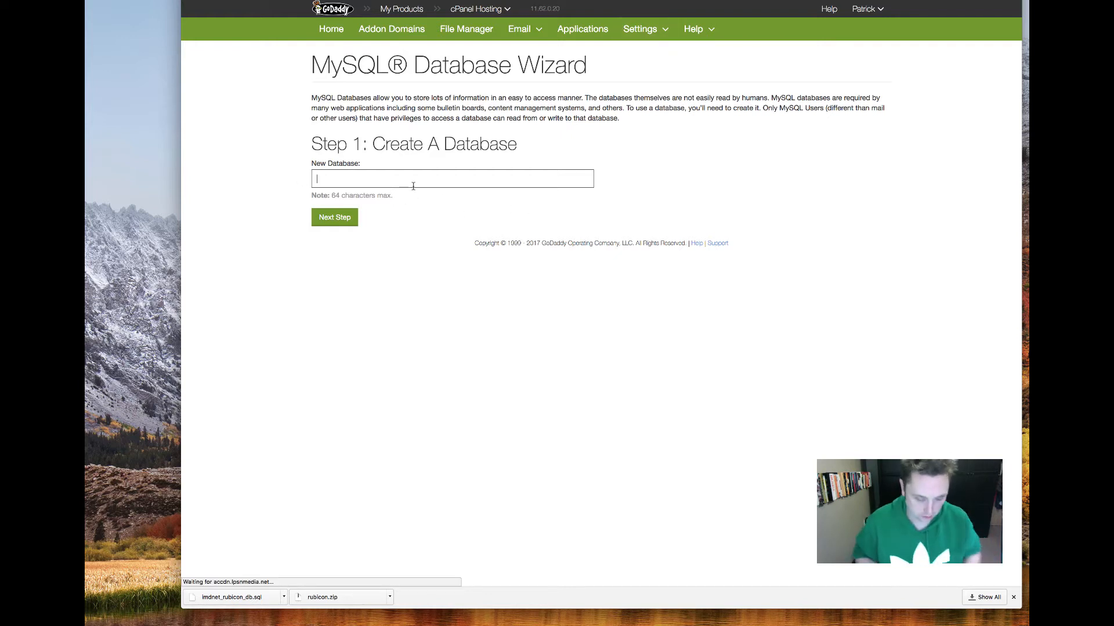
# - Create the MySQL database rubicon12117 in the wizard
pyautogui.write('rubi')
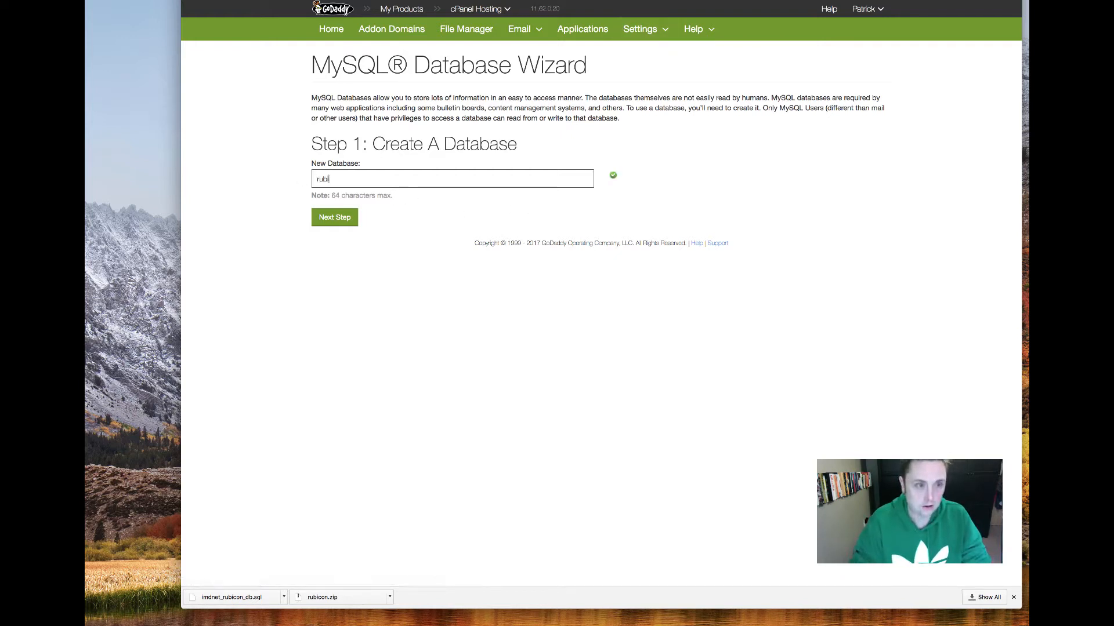
pyautogui.write('con')
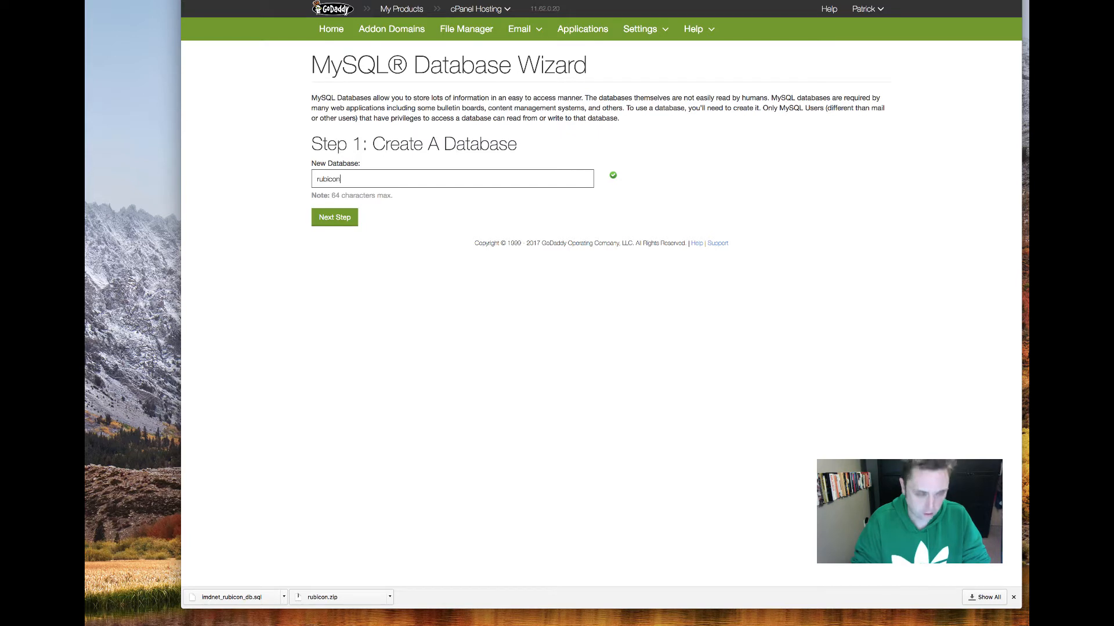
pyautogui.write('-`12117')
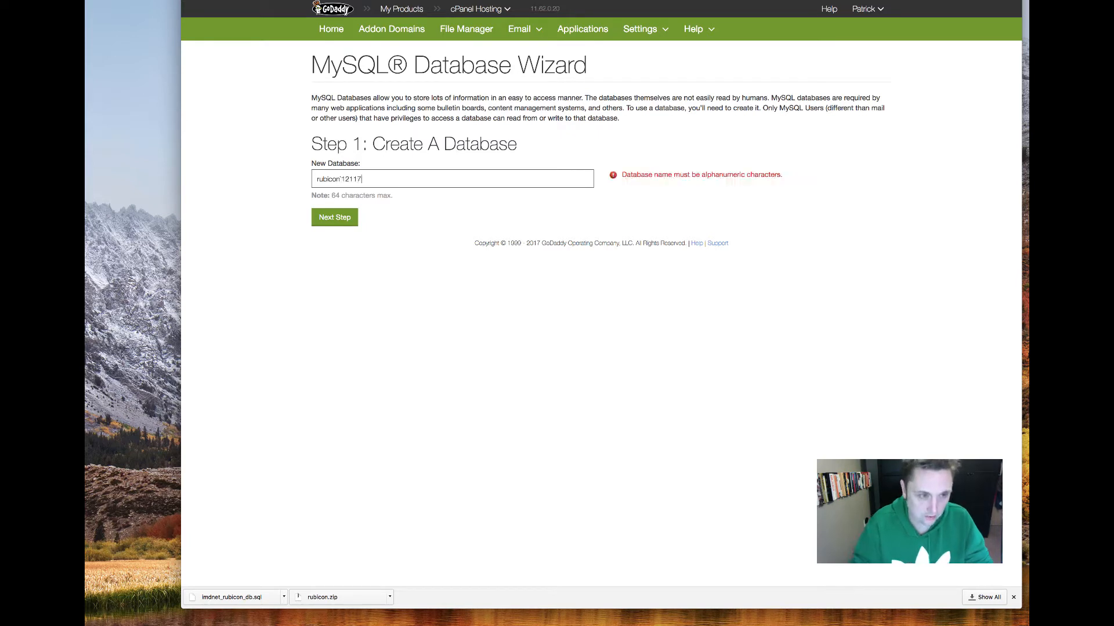
pyautogui.press('BackSpace')
pyautogui.click(339, 224)
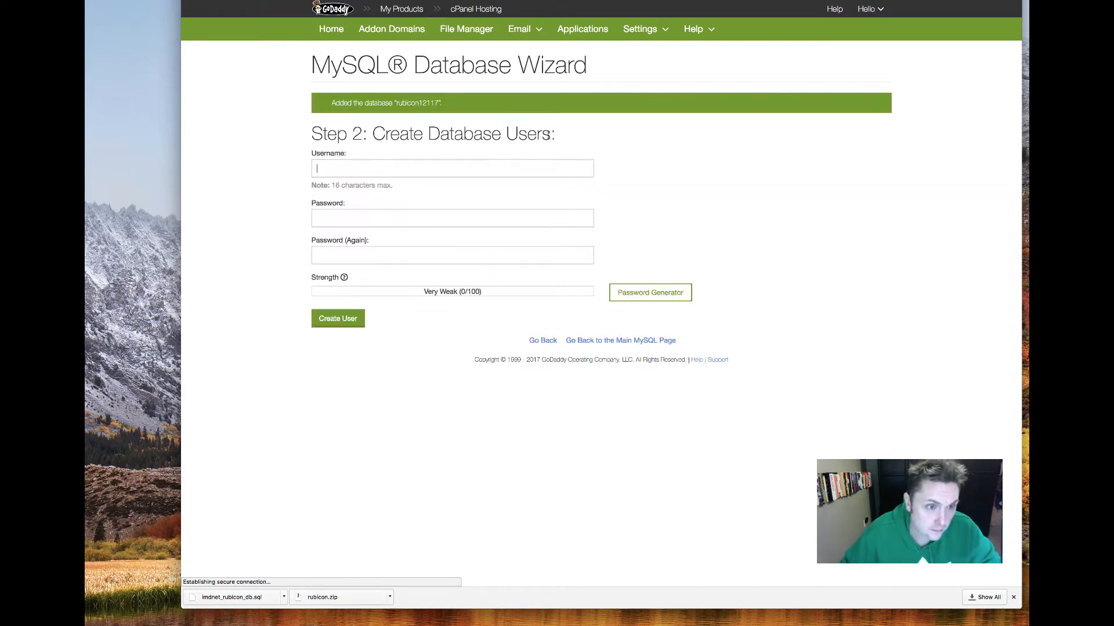
# - Add a new rubicon database user with All Privileges on rubicon12117, then return home
pyautogui.click(438, 163)
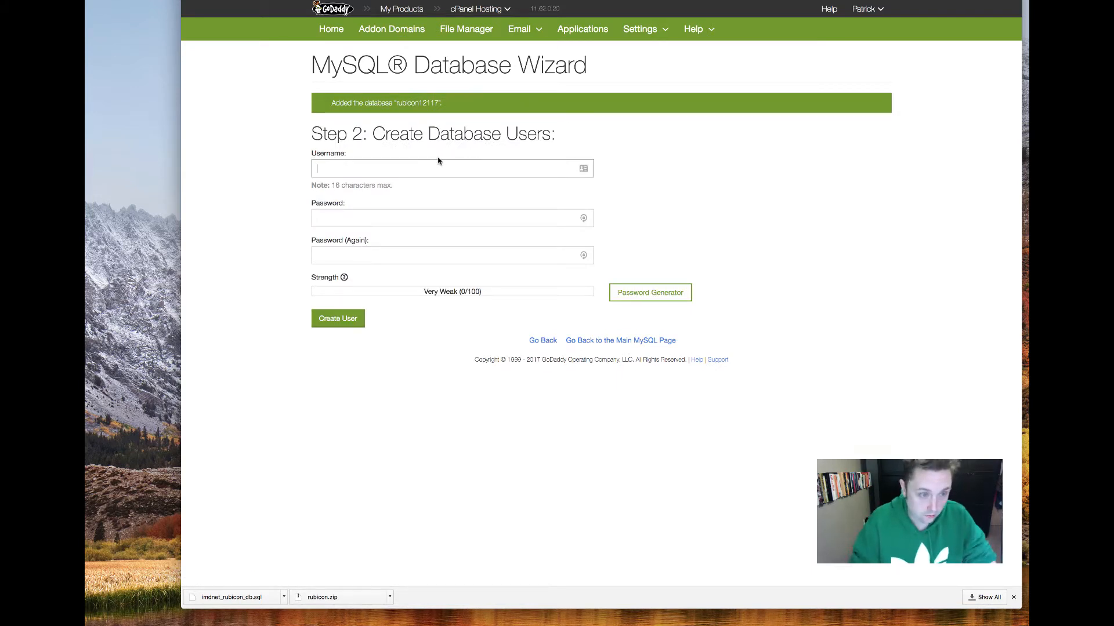
pyautogui.write('rubicon')
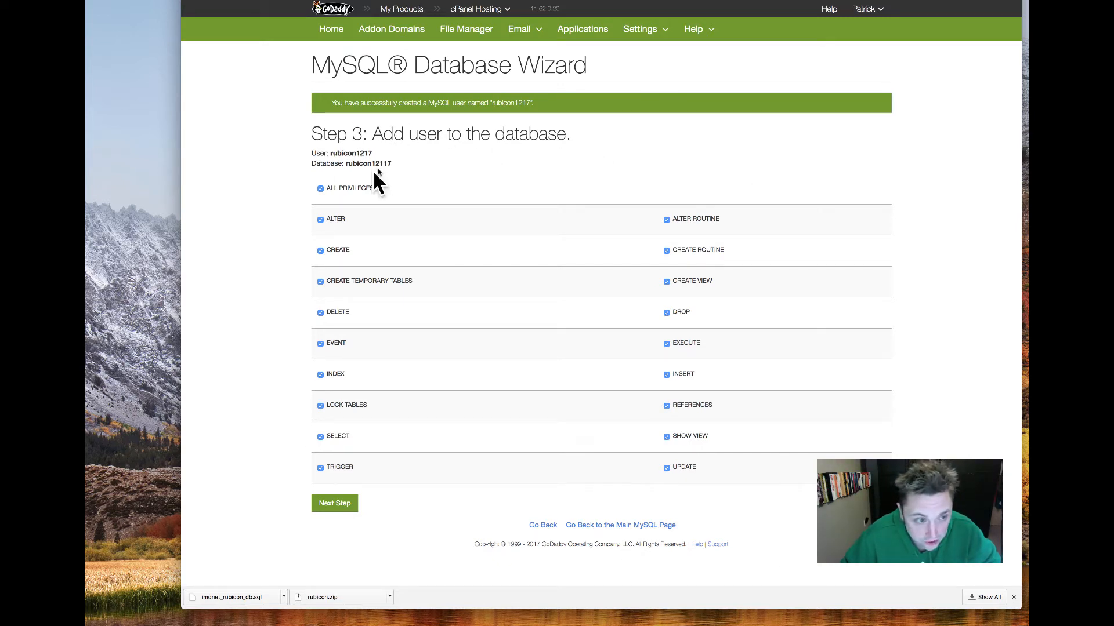
pyautogui.moveTo(374, 165); pyautogui.dragTo(300, 161)
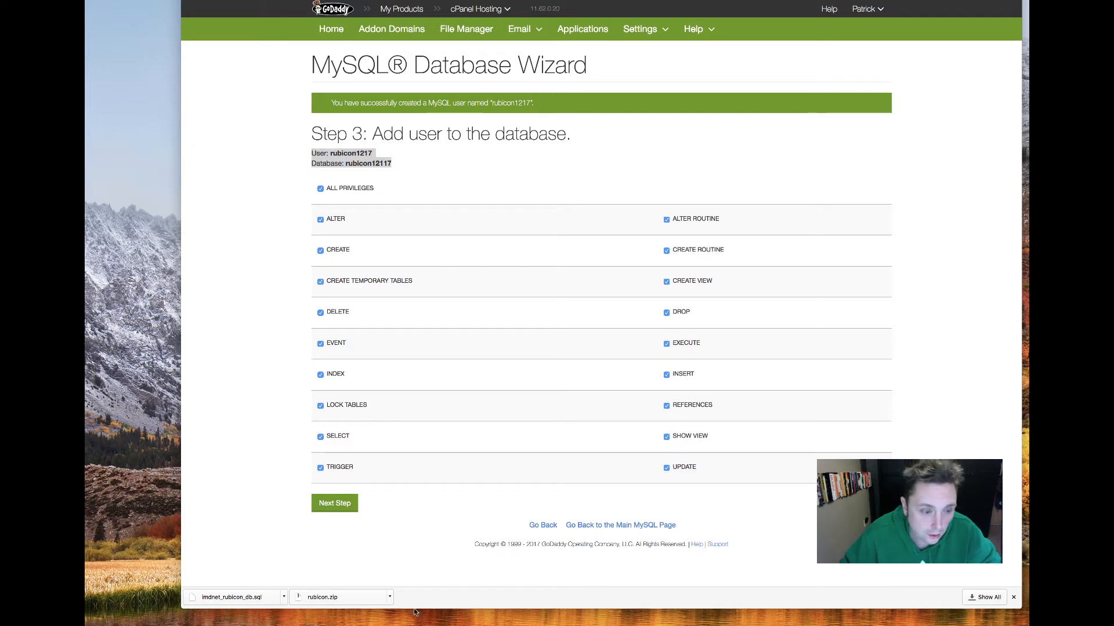
pyautogui.click(339, 504)
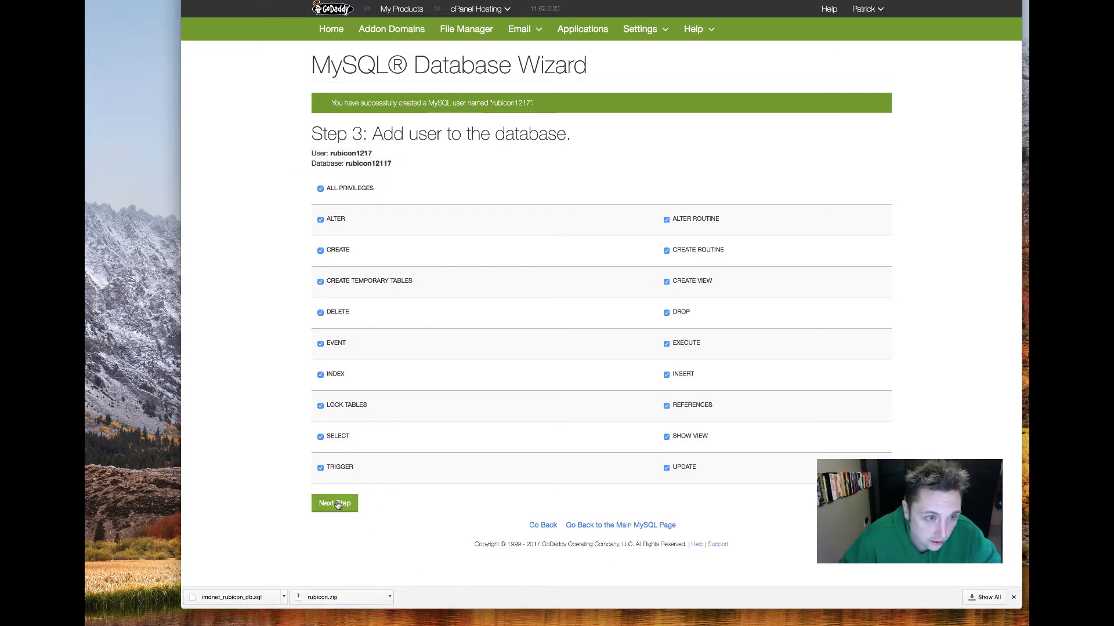
pyautogui.click(338, 504)
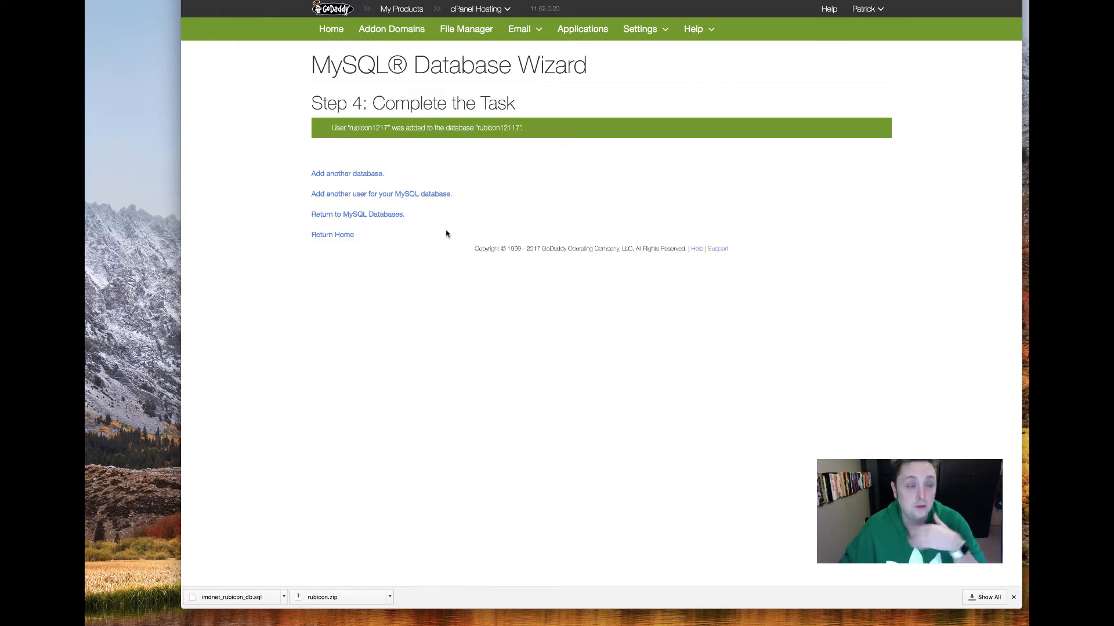
pyautogui.click(316, 238)
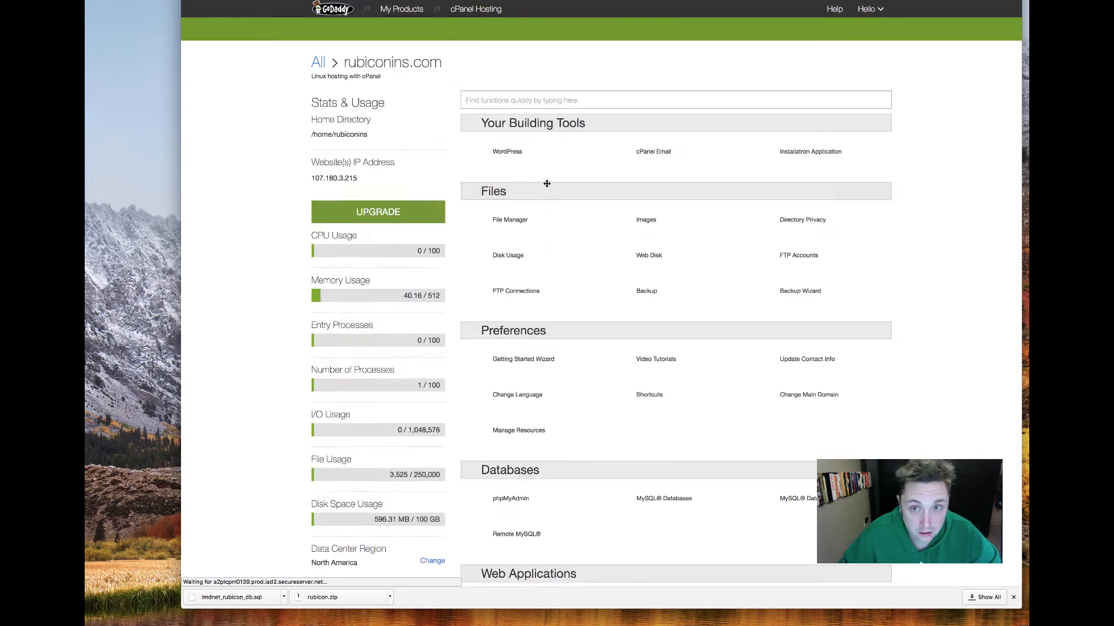
pyautogui.scroll(-1, 583, 384)
pyautogui.scroll(-5, 580, 384)
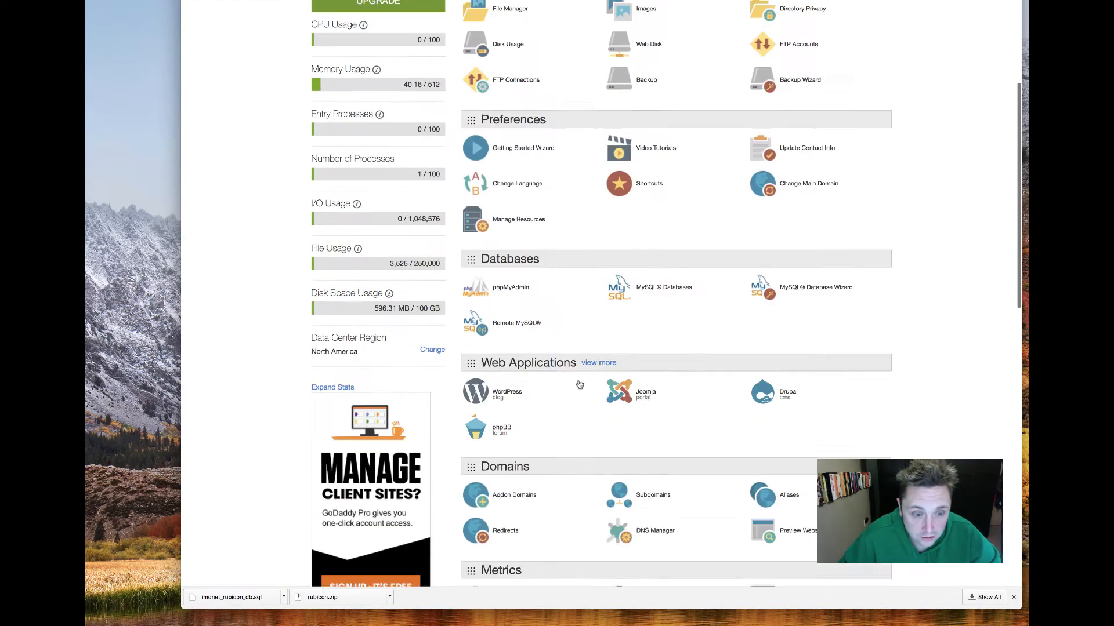
# - Import imdnet_rubicon_db.sql into rubicon12117 (82 queries) and open the rubicon102817wp_options table
pyautogui.click(534, 243)
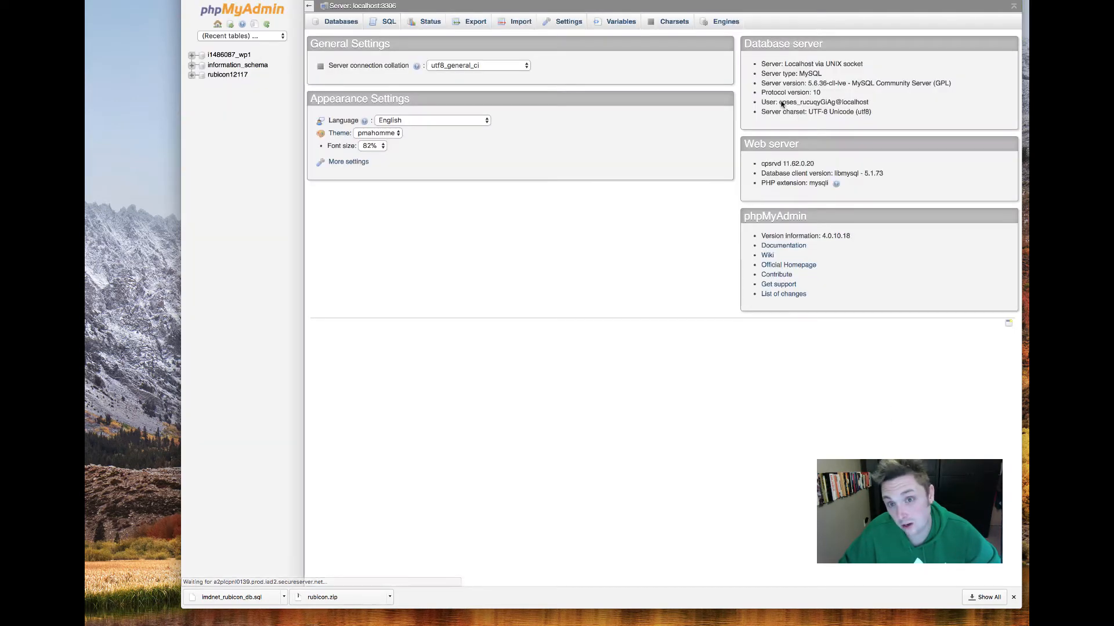
pyautogui.click(232, 75)
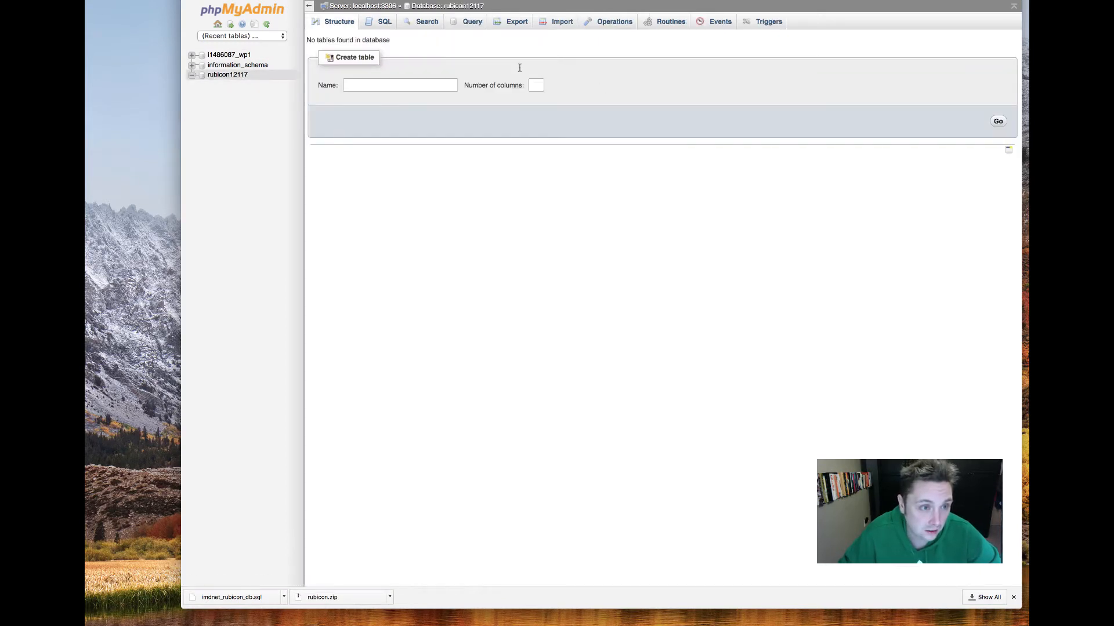
pyautogui.click(516, 22)
pyautogui.click(561, 21)
pyautogui.click(413, 123)
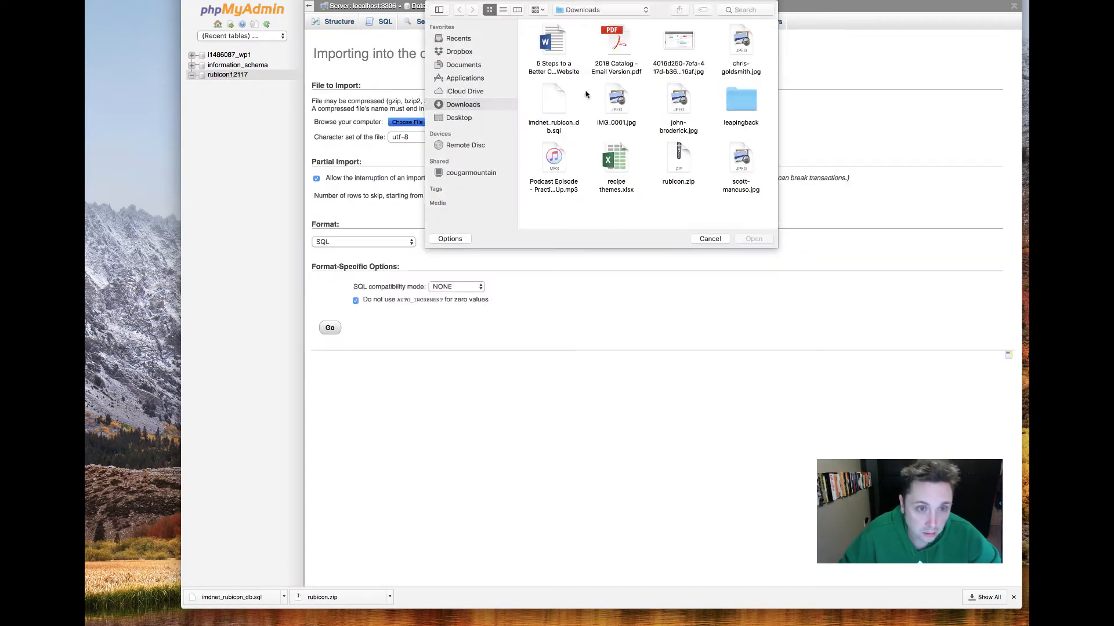
pyautogui.doubleClick(557, 99)
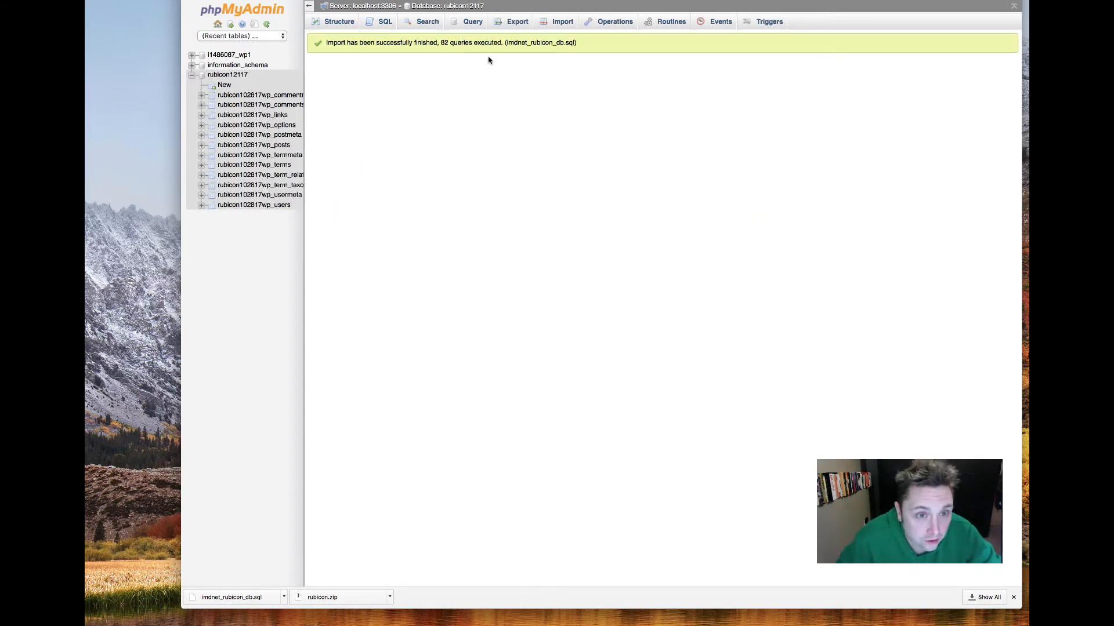
pyautogui.click(255, 125)
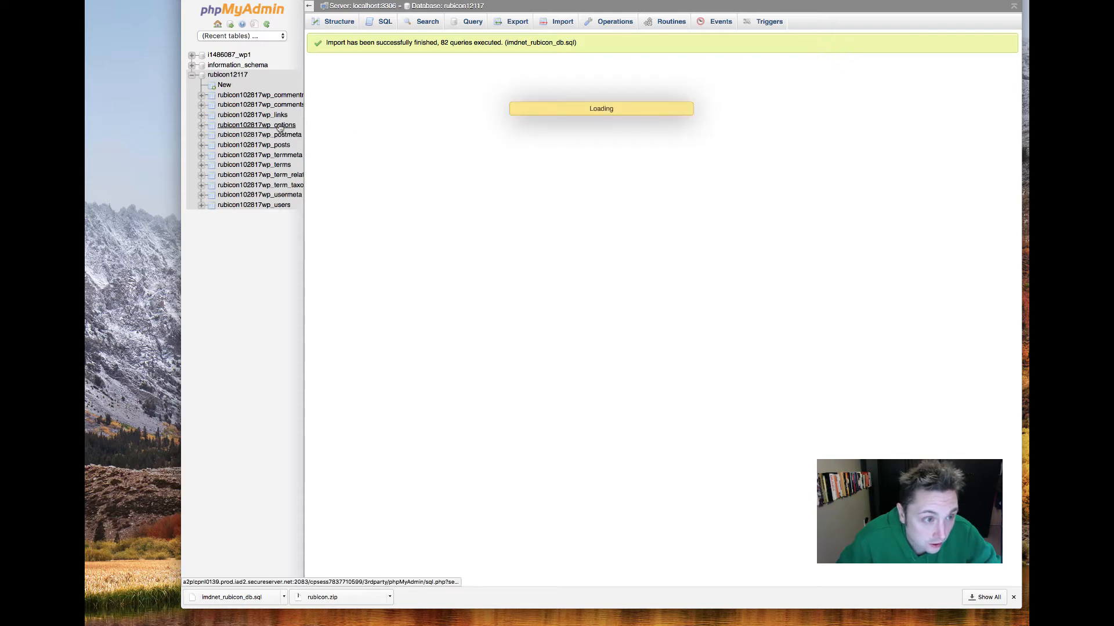
pyautogui.doubleClick(577, 199)
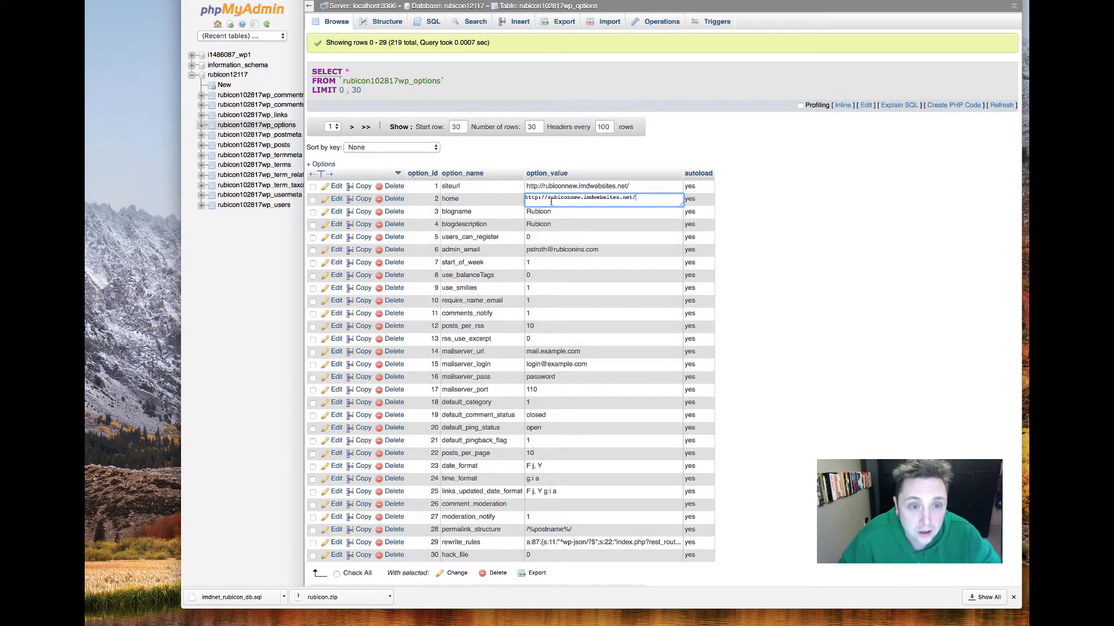
pyautogui.doubleClick(558, 187)
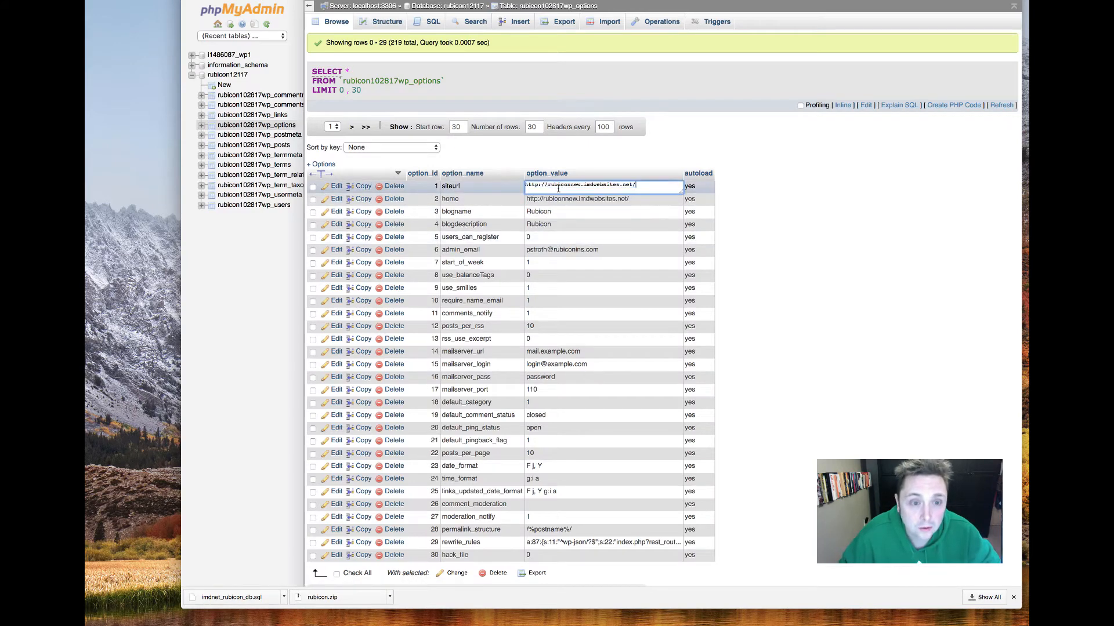
pyautogui.write('http://rubiconins.com/')
pyautogui.press('Return')
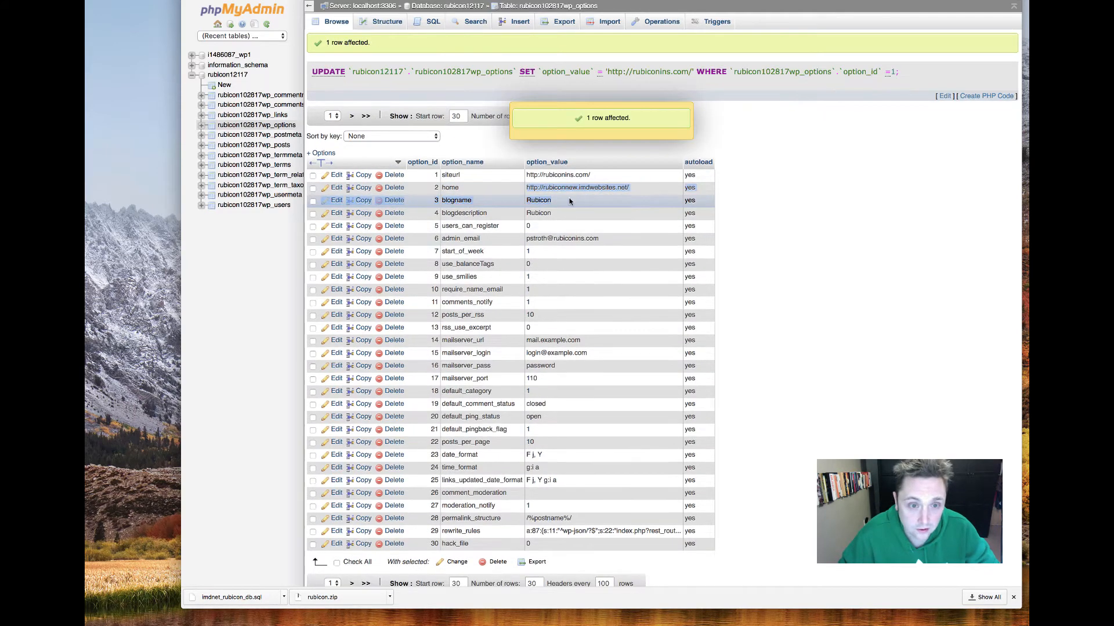
pyautogui.doubleClick(623, 176)
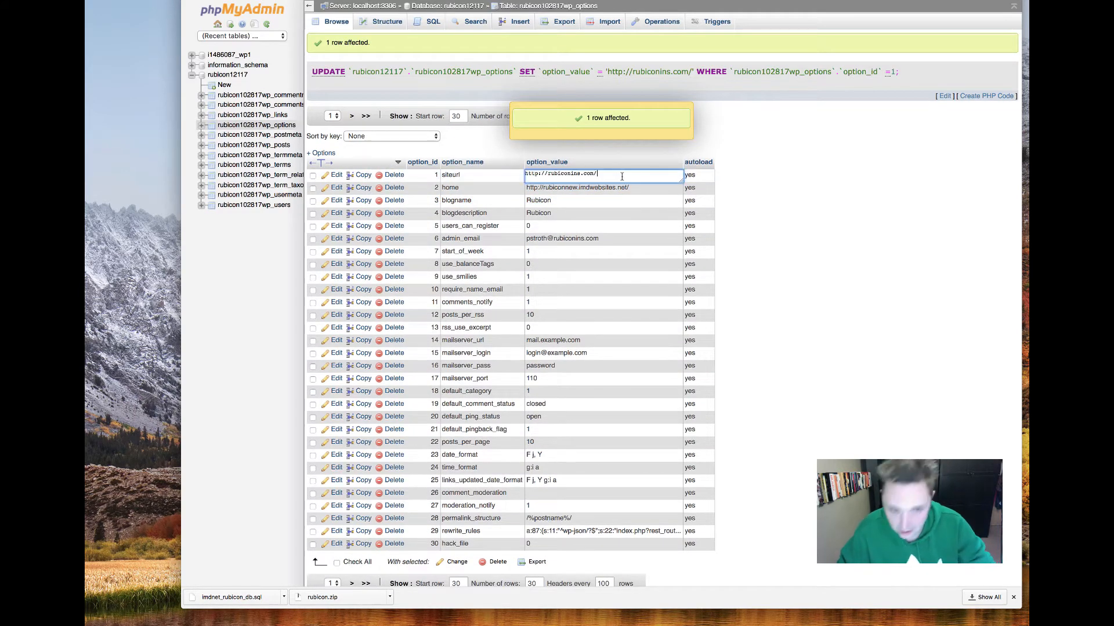
pyautogui.press('BackSpace')
pyautogui.press('Return')
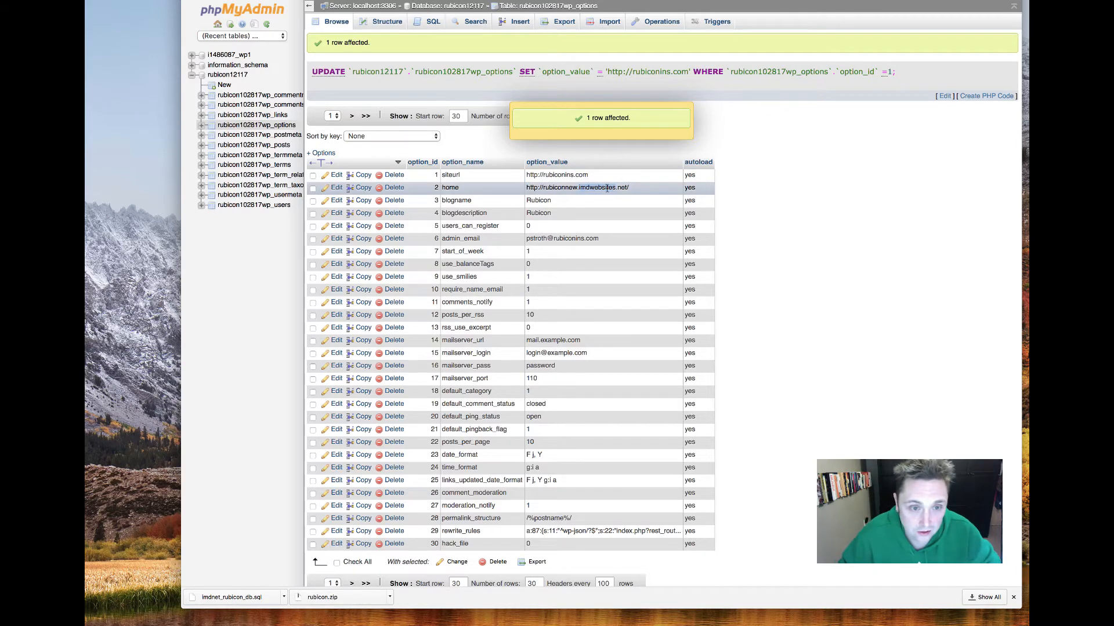
pyautogui.doubleClick(607, 188)
pyautogui.write('http://rubiconins.com/')
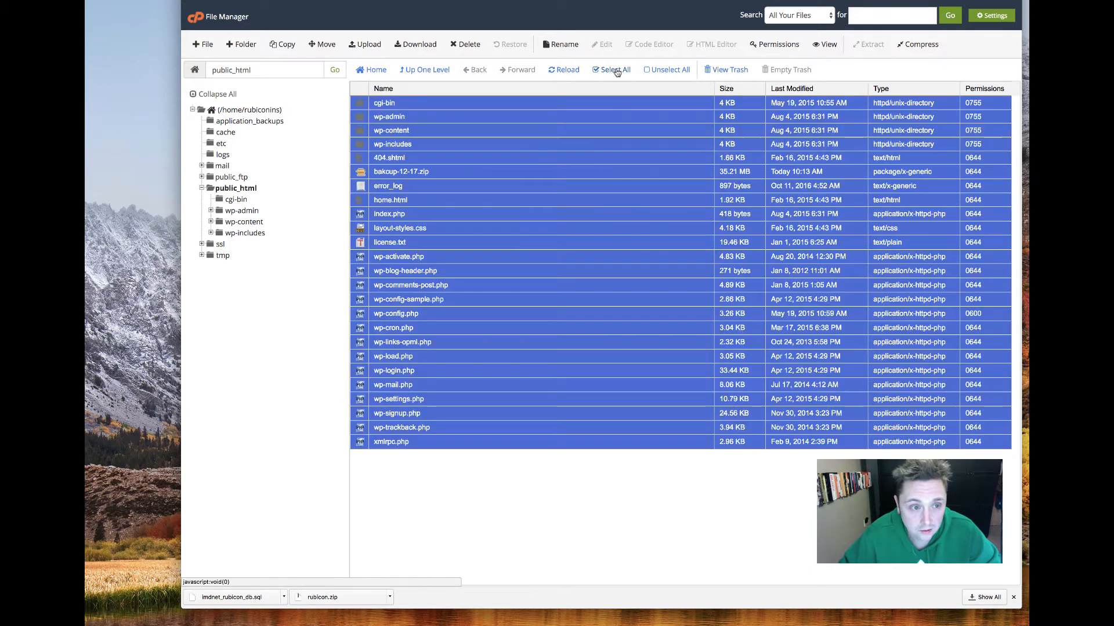
# - Trash every public_html file except bakcup-12-17.zip, then reload the live site to confirm it's down
pyautogui.click(614, 70)
pyautogui.keyDown('super'); pyautogui.click(482, 172); pyautogui.keyUp('super')
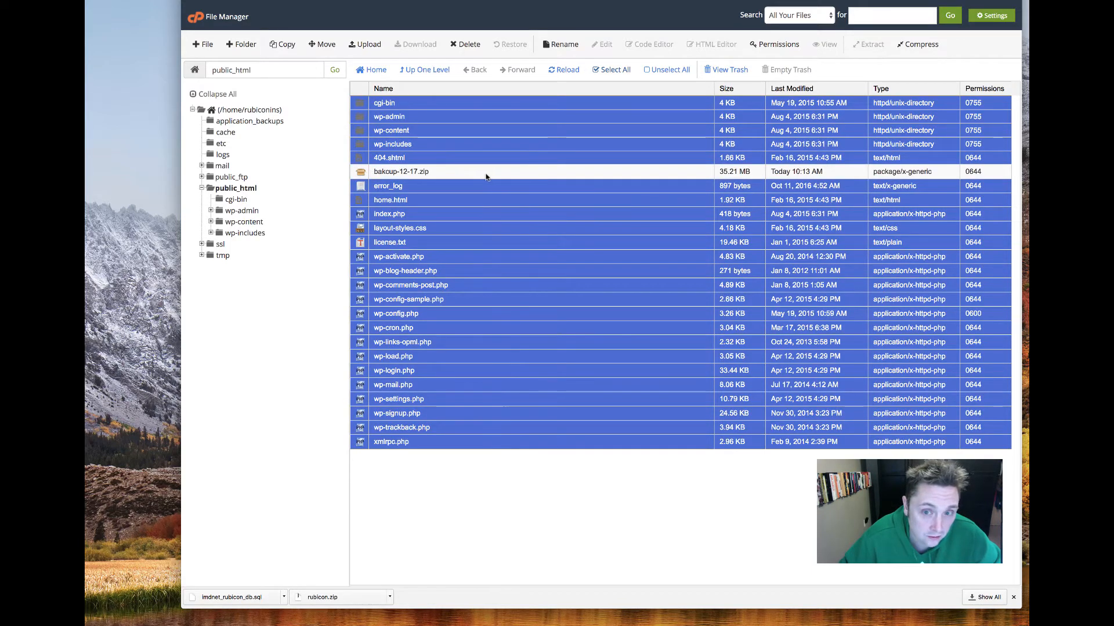
pyautogui.click(466, 44)
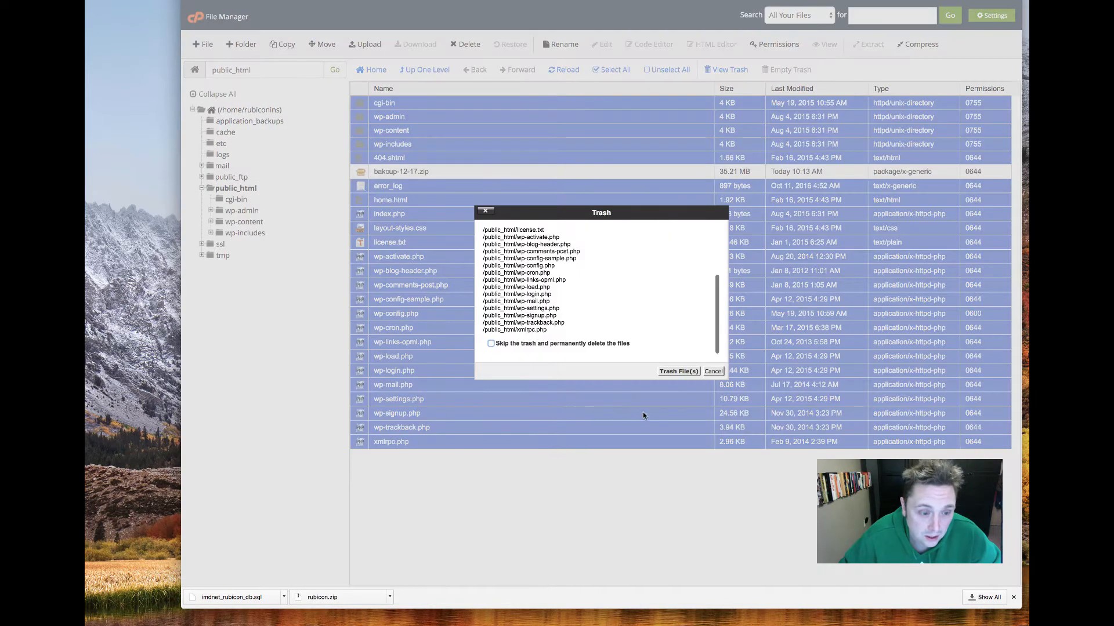
pyautogui.click(673, 371)
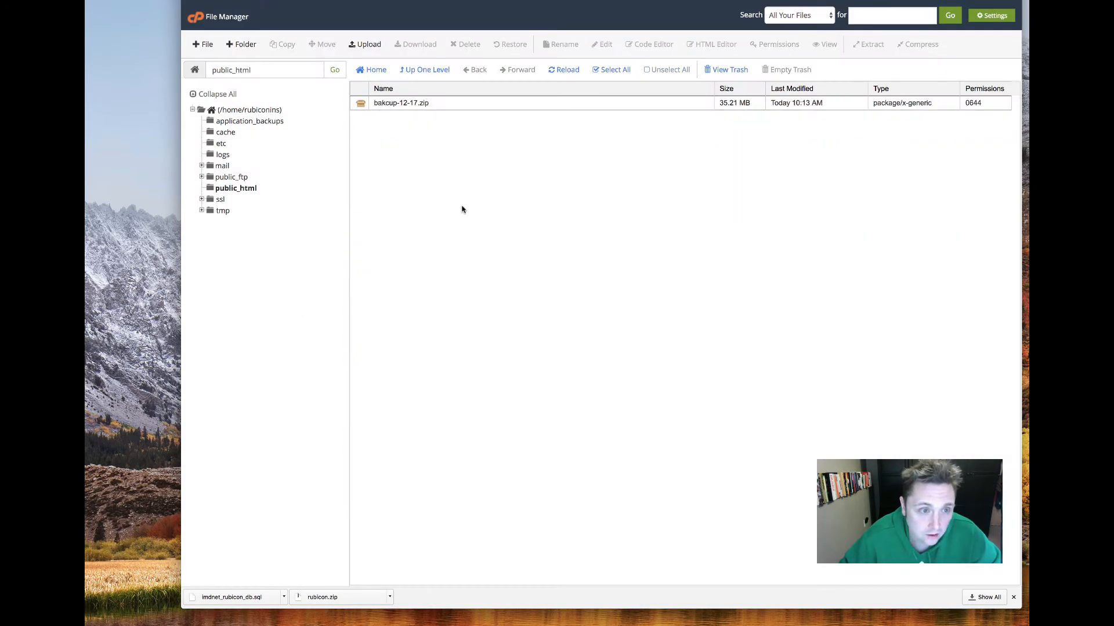
pyautogui.hotkey('ctrl', 'Tab')
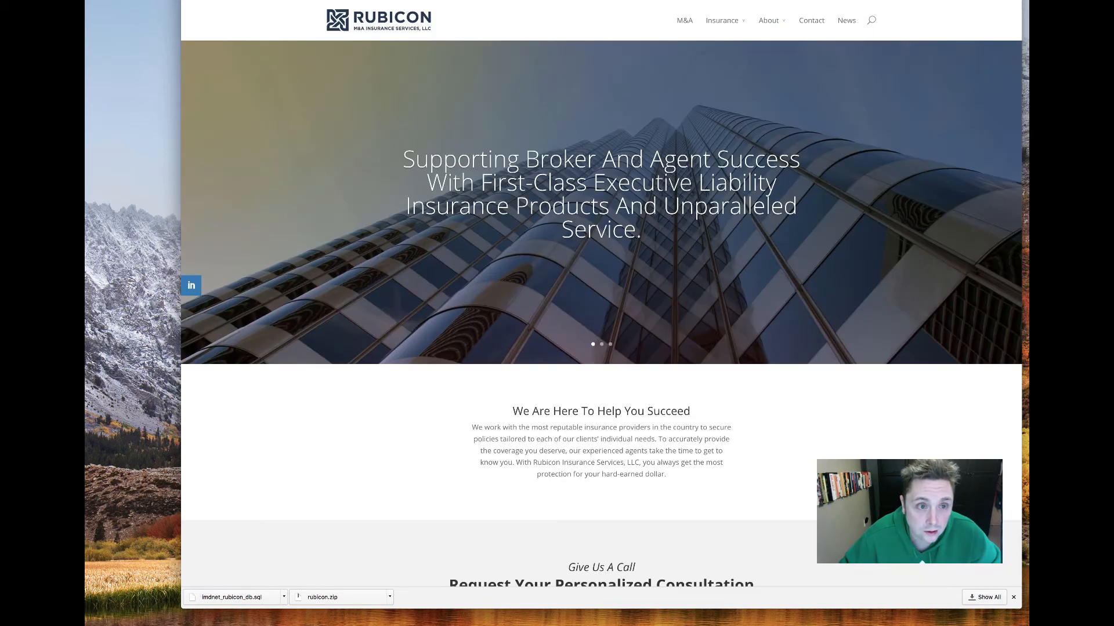
pyautogui.press('super+r')
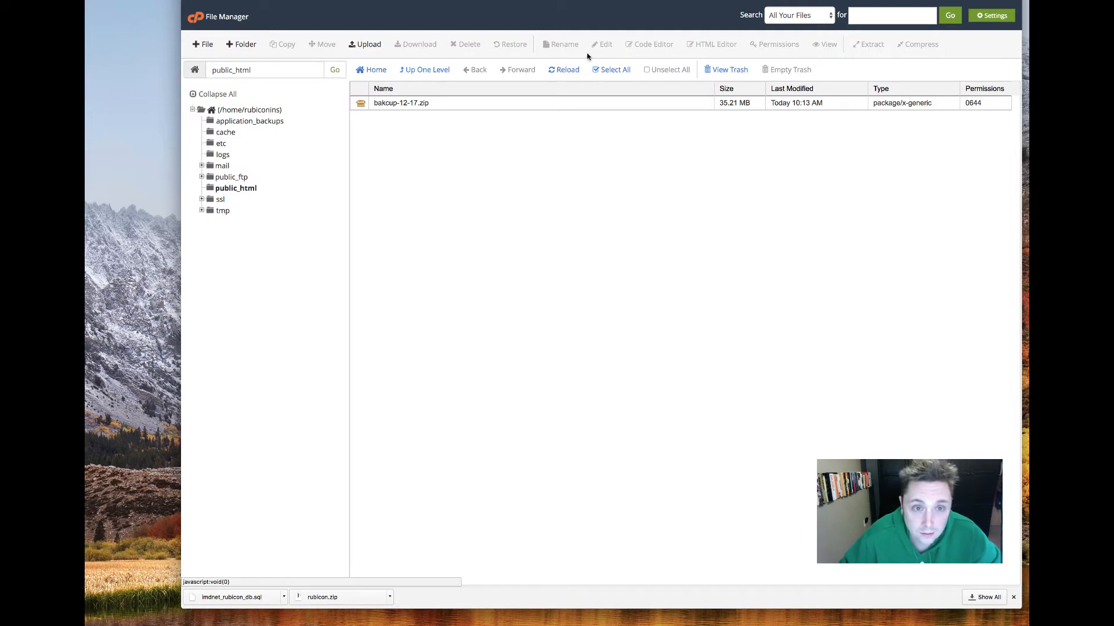
# - Upload rubicon.zip from Downloads into public_html
pyautogui.click(374, 47)
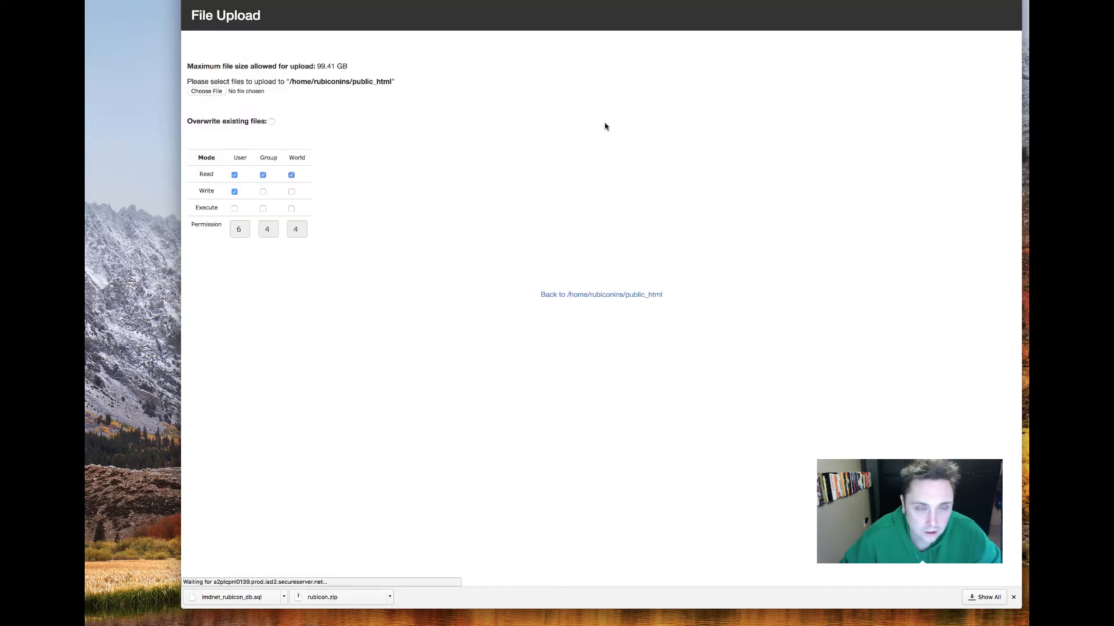
pyautogui.click(206, 92)
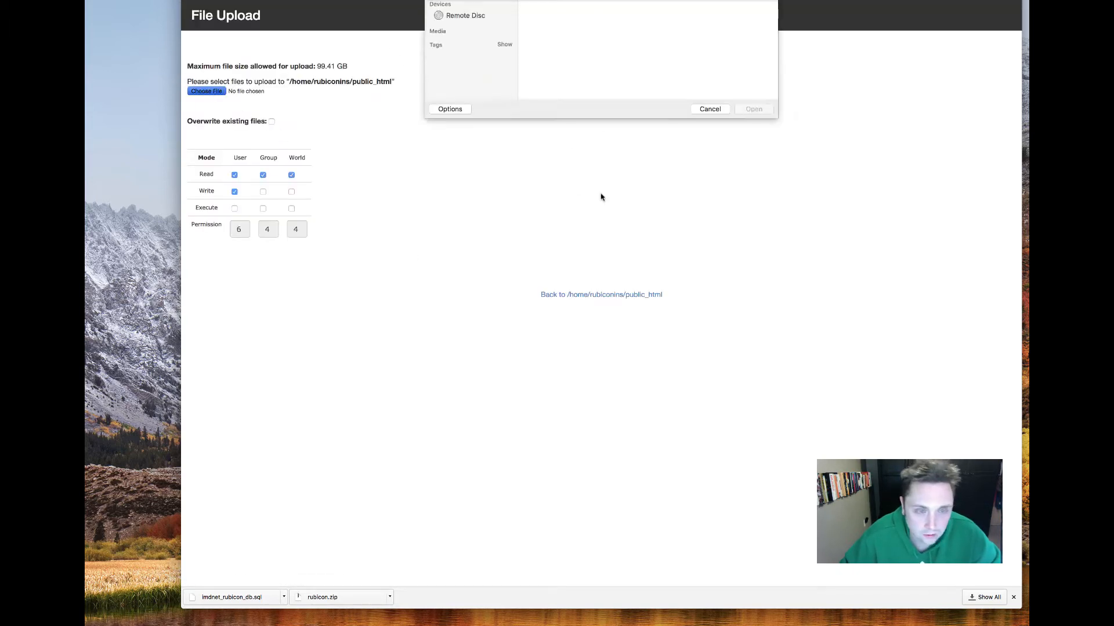
pyautogui.click(674, 168)
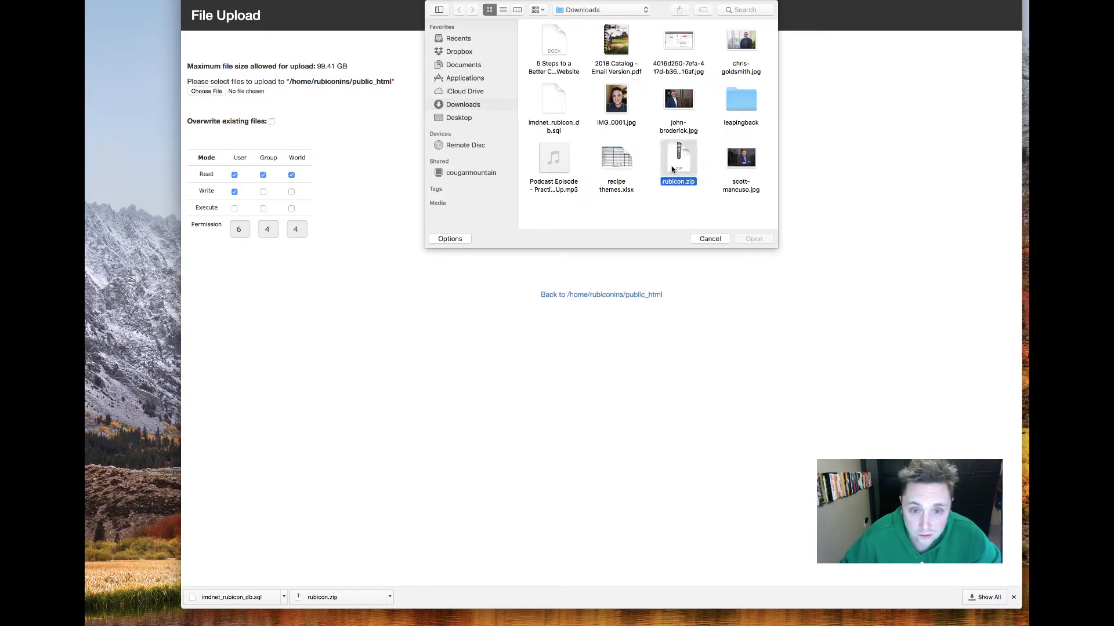
pyautogui.doubleClick(675, 167)
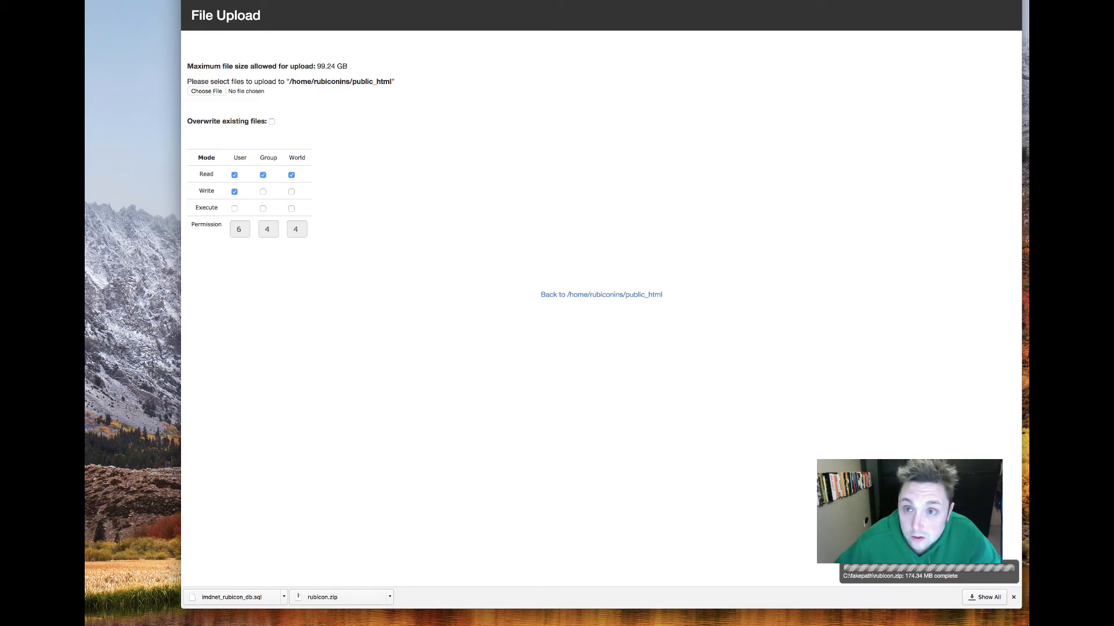
# - Refresh the public_html listing and extract rubicon.zip into /public_html
pyautogui.click(499, 1)
pyautogui.click(571, 70)
pyautogui.click(471, 120)
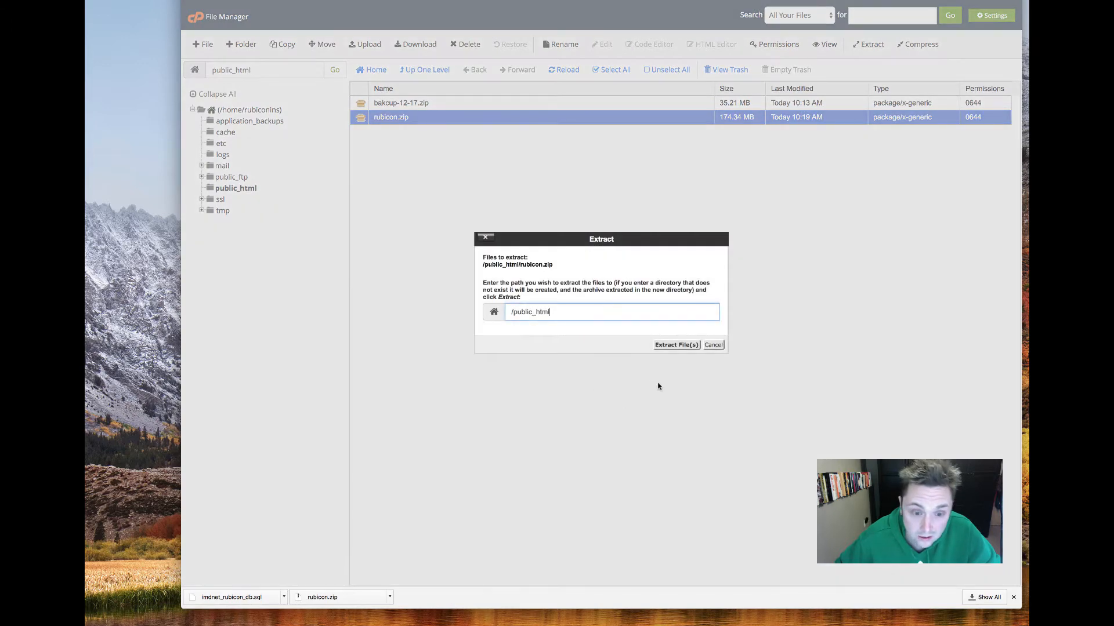
pyautogui.click(674, 346)
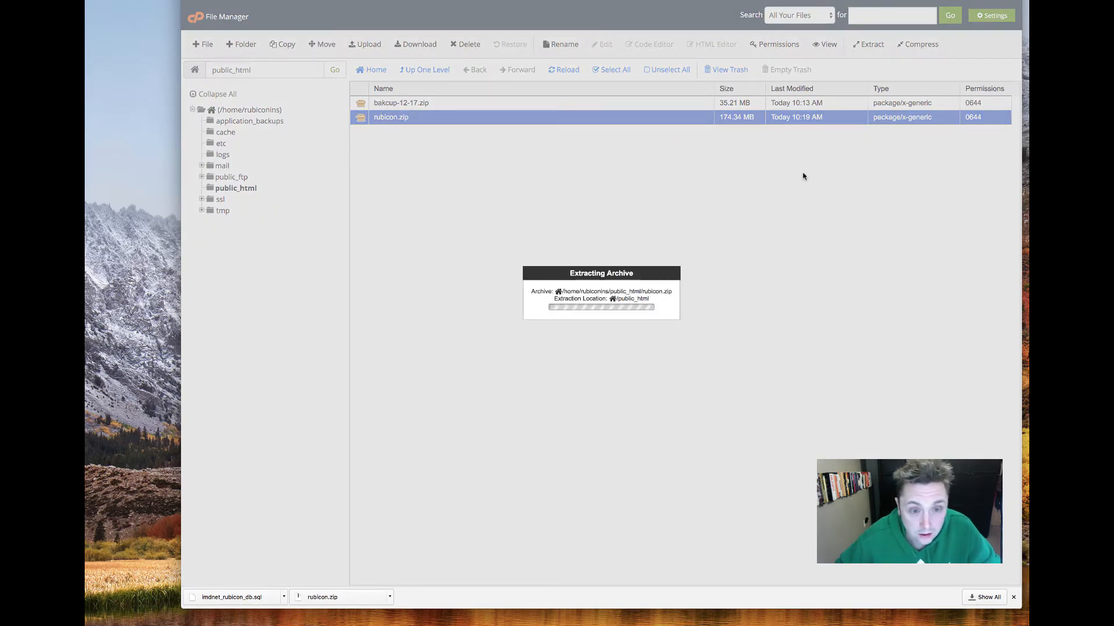
pyautogui.click(766, 397)
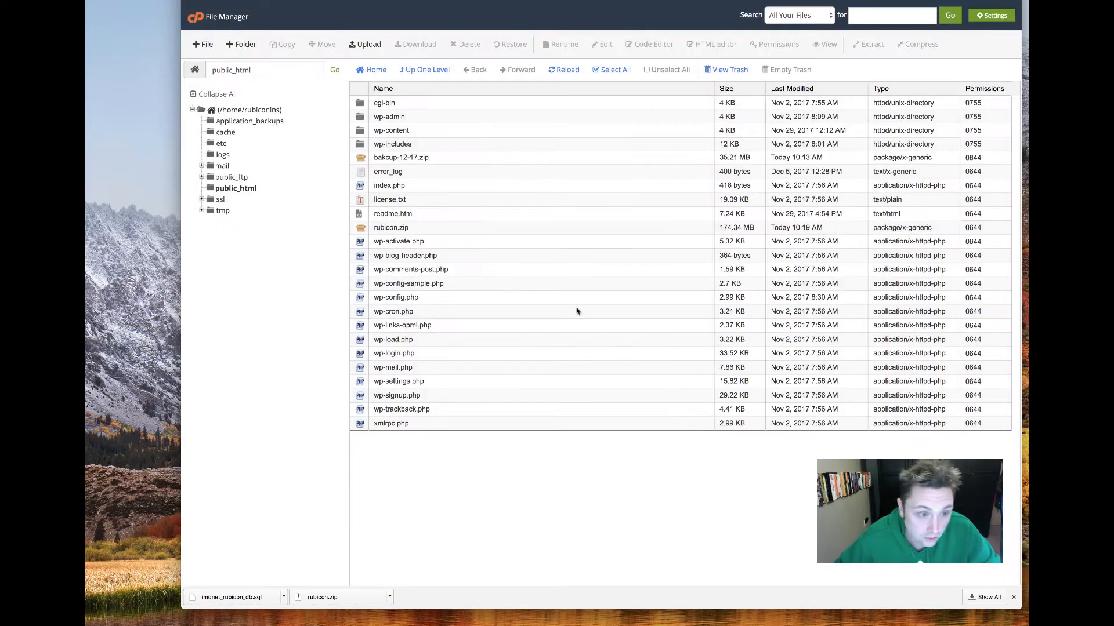
# - Open wp-config.php in the cPanel text editor
pyautogui.click(453, 300)
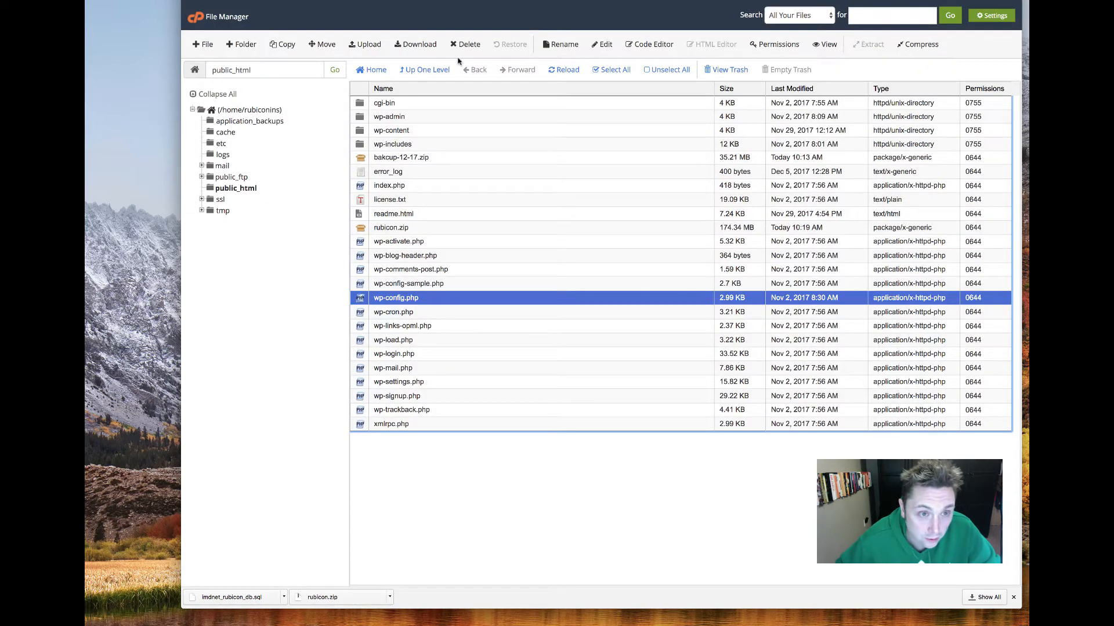
pyautogui.click(600, 48)
pyautogui.click(690, 373)
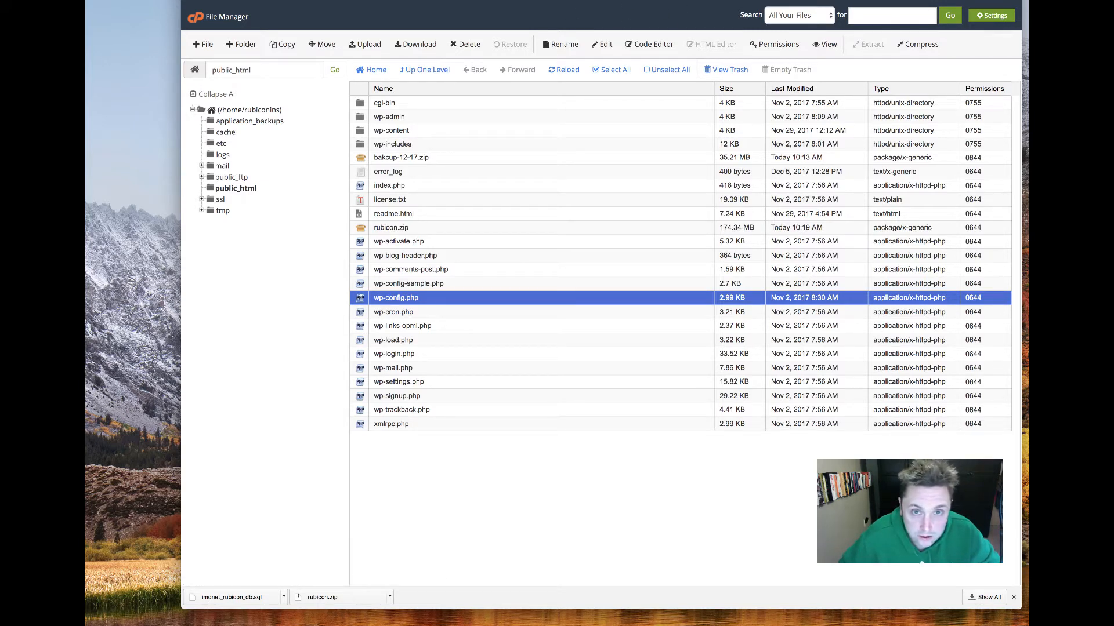
pyautogui.click(487, 1)
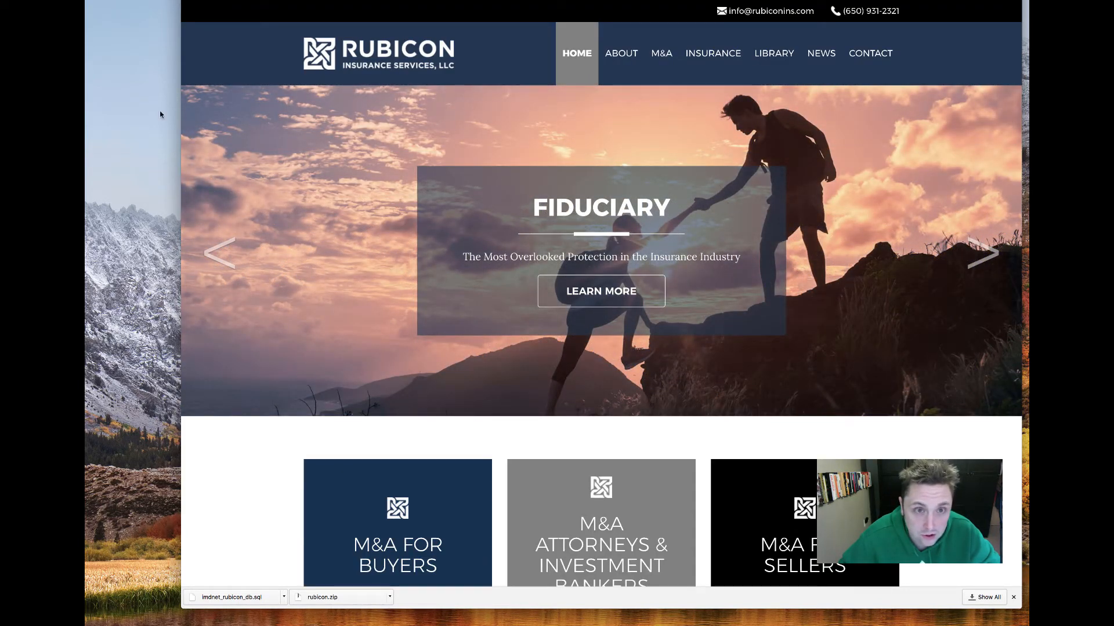
# - Review the live site's Home and About pages, returning home via the logo
pyautogui.scroll(-5, 444, 219)
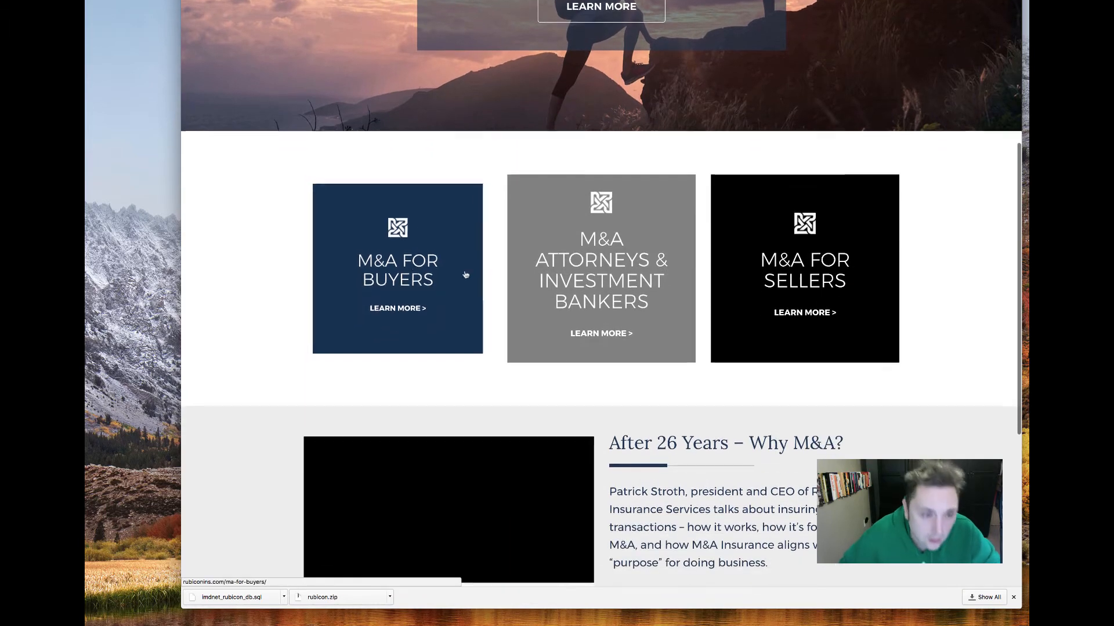
pyautogui.scroll(5, 530, 219)
pyautogui.click(636, 48)
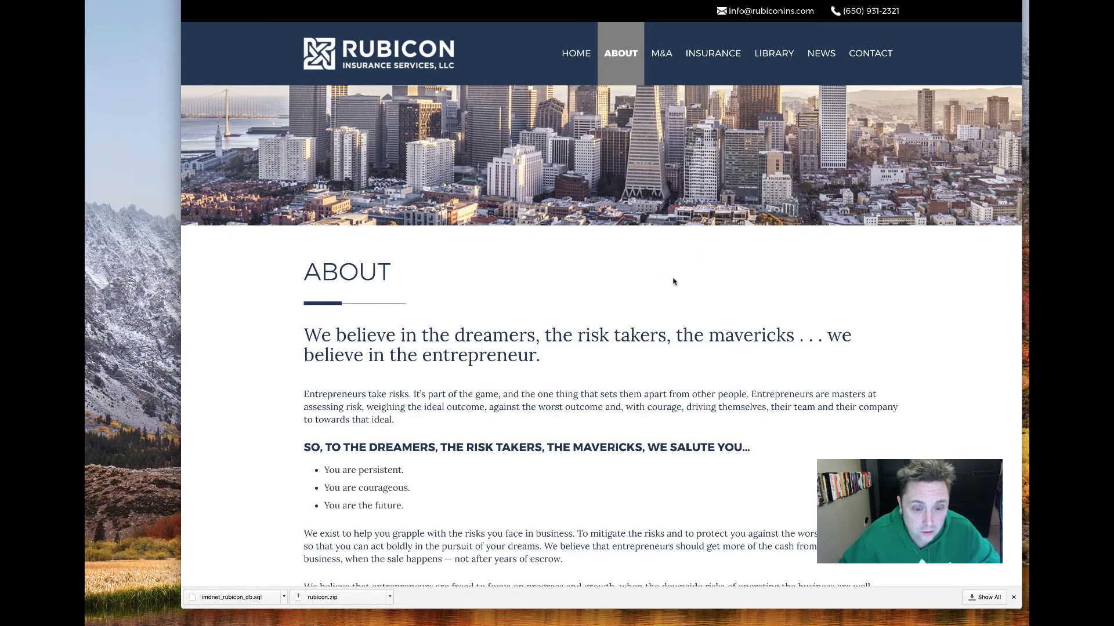
pyautogui.scroll(-10, 673, 282)
pyautogui.scroll(10, 673, 281)
pyautogui.click(358, 69)
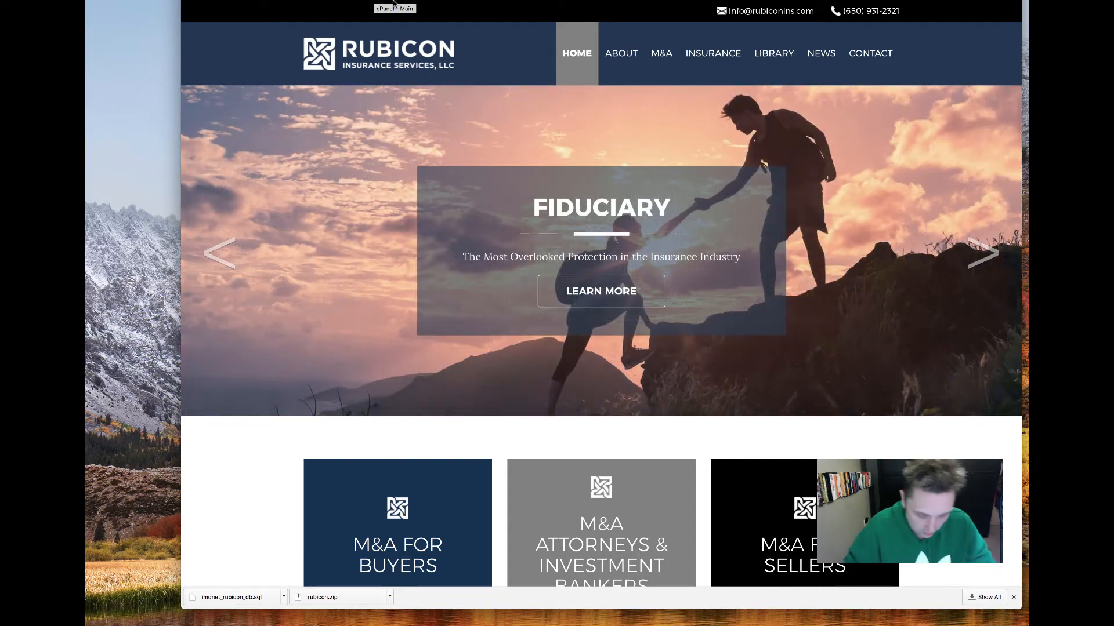
# - Enter rubiconins.com/wp-admin in the address bar, fixing the typo
pyautogui.press('super+l')
pyautogui.write('rubiconins.com/wp-admim')
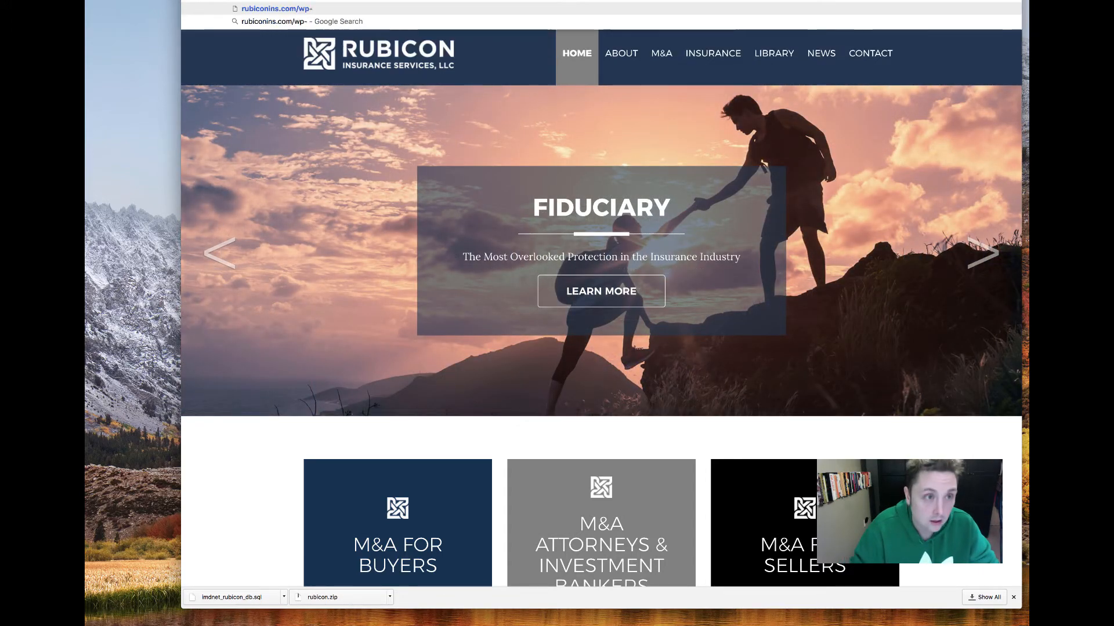
pyautogui.press('BackSpace')
pyautogui.press('BackSpace')
pyautogui.press('BackSpace')
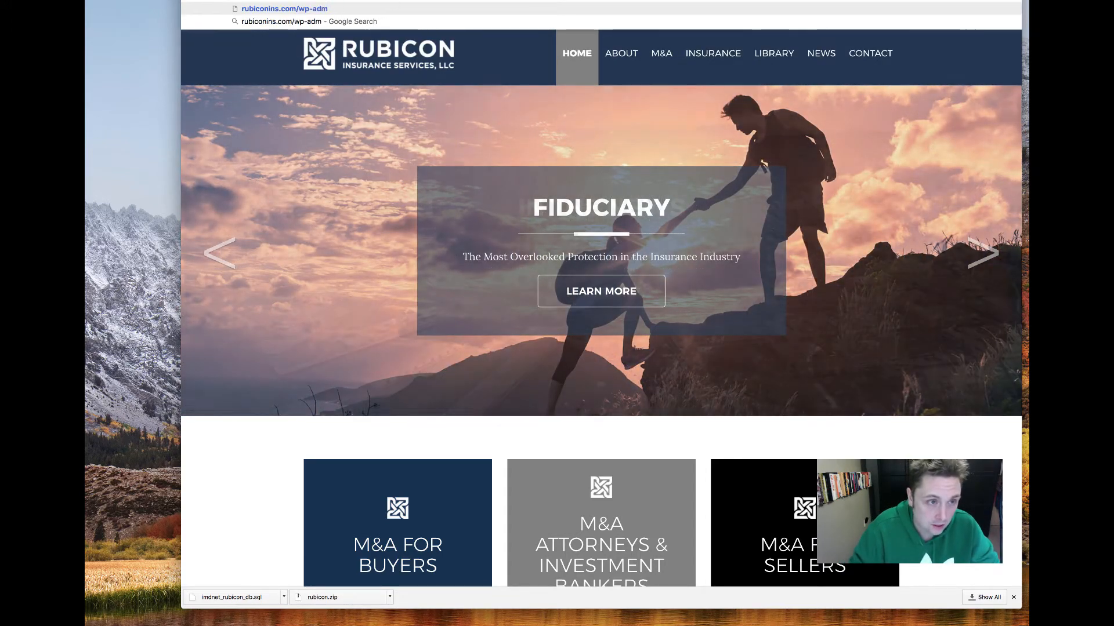
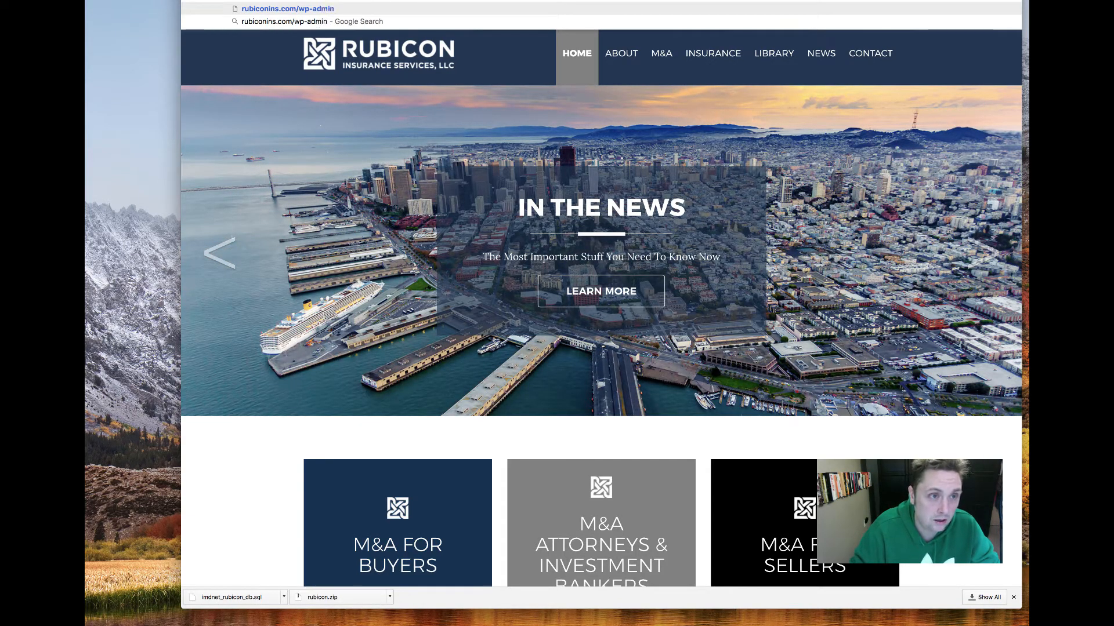
# - Load rubiconins.com/wp-admin, landing on the WordPress 4.9.1 welcome page
pyautogui.press('Return')
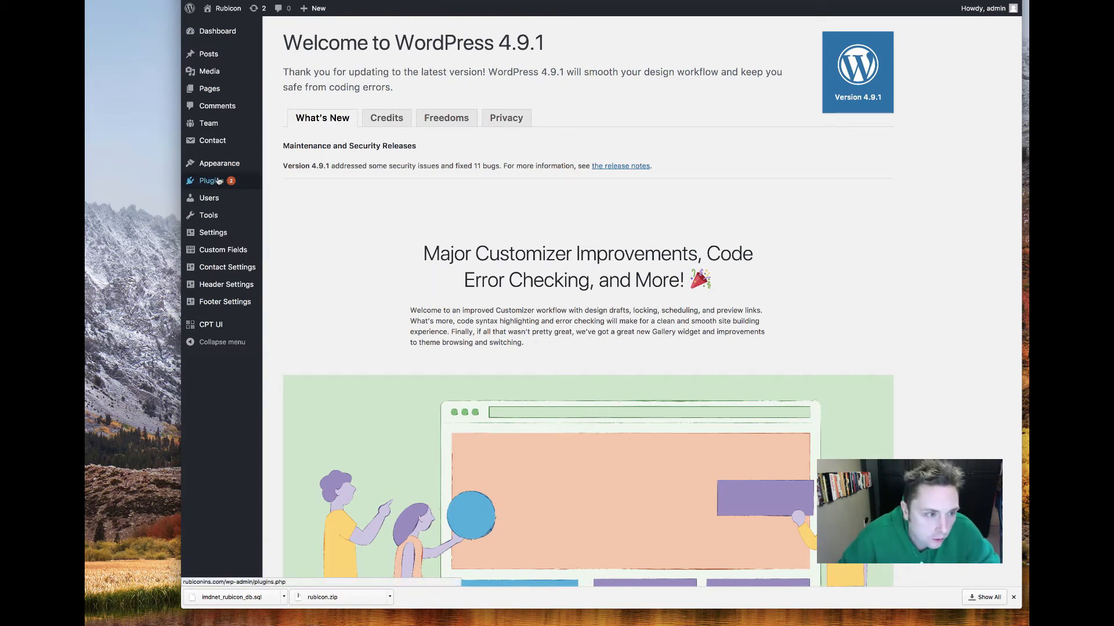
# - Update Contact Form 7 to version 4.9.2 from the installed plugins list
pyautogui.moveTo(216, 181)
pyautogui.click(331, 185)
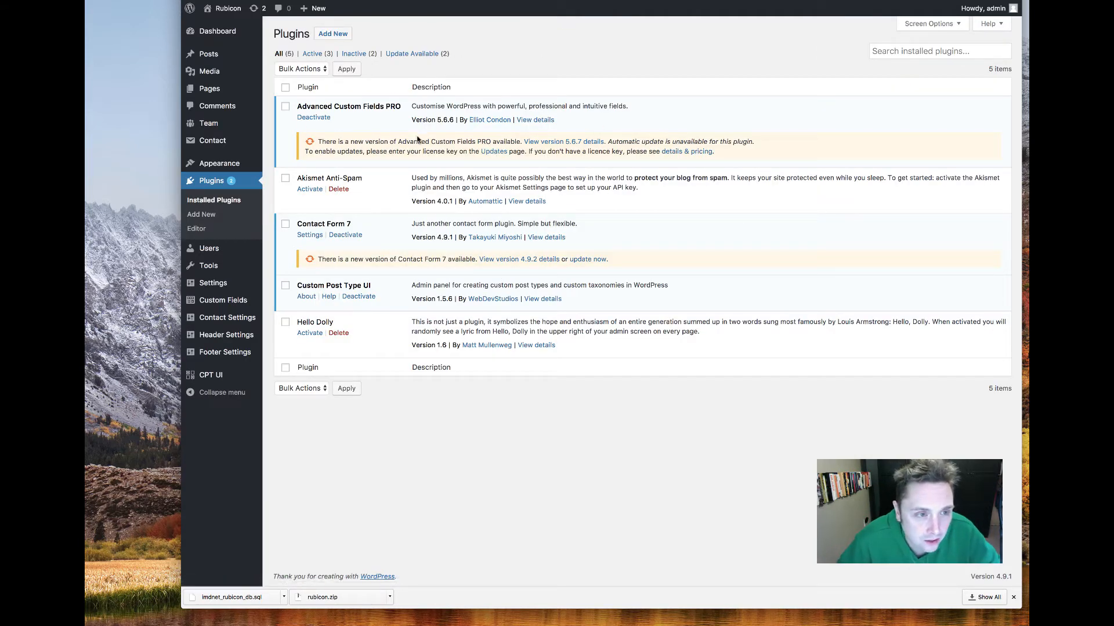
pyautogui.click(588, 259)
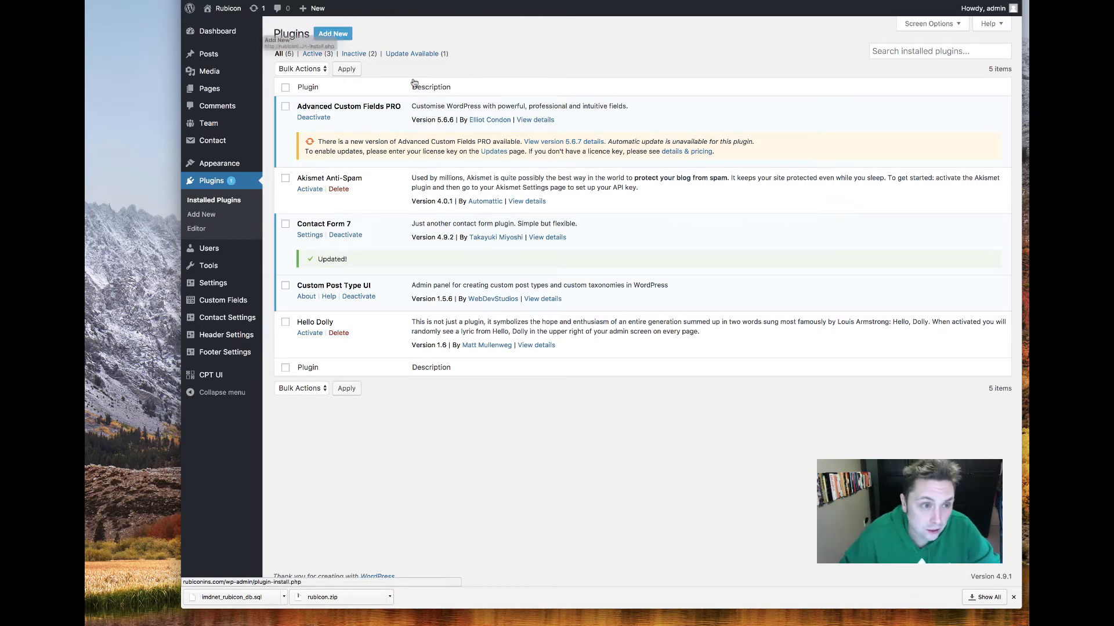
# - Search the plugin directory for 'better search and replace' and install and activate Better Search Replace
pyautogui.click(333, 33)
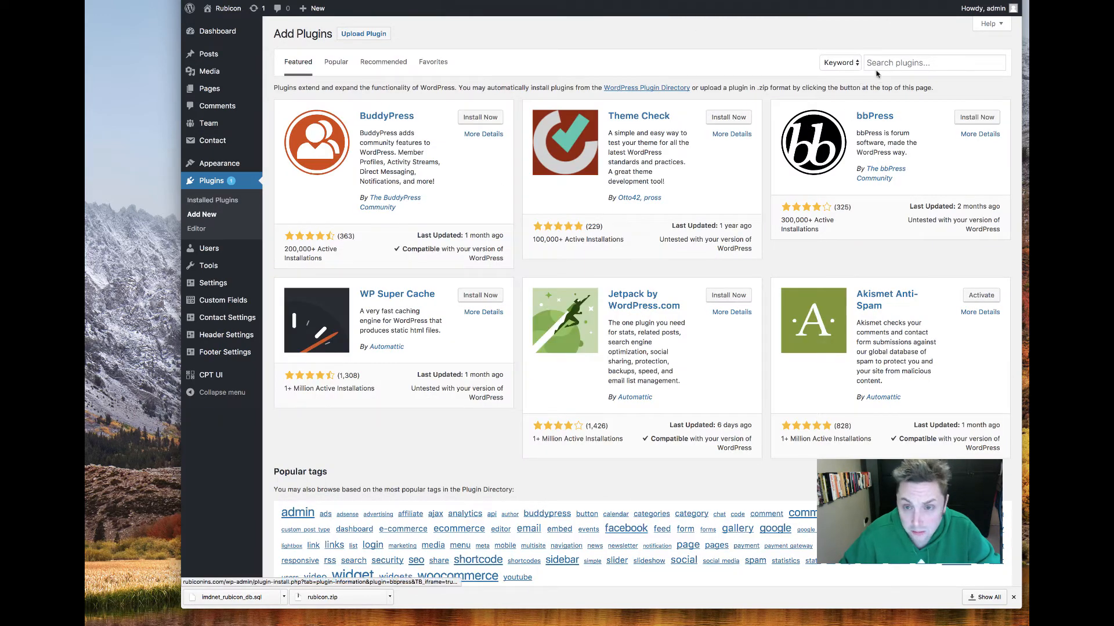
pyautogui.click(888, 62)
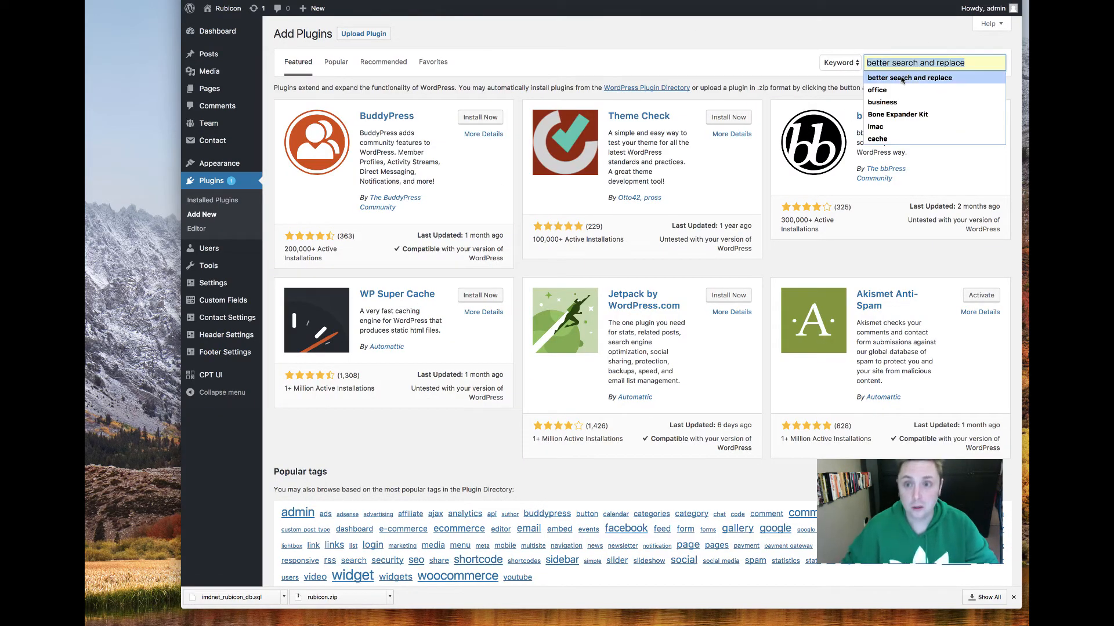
pyautogui.click(902, 78)
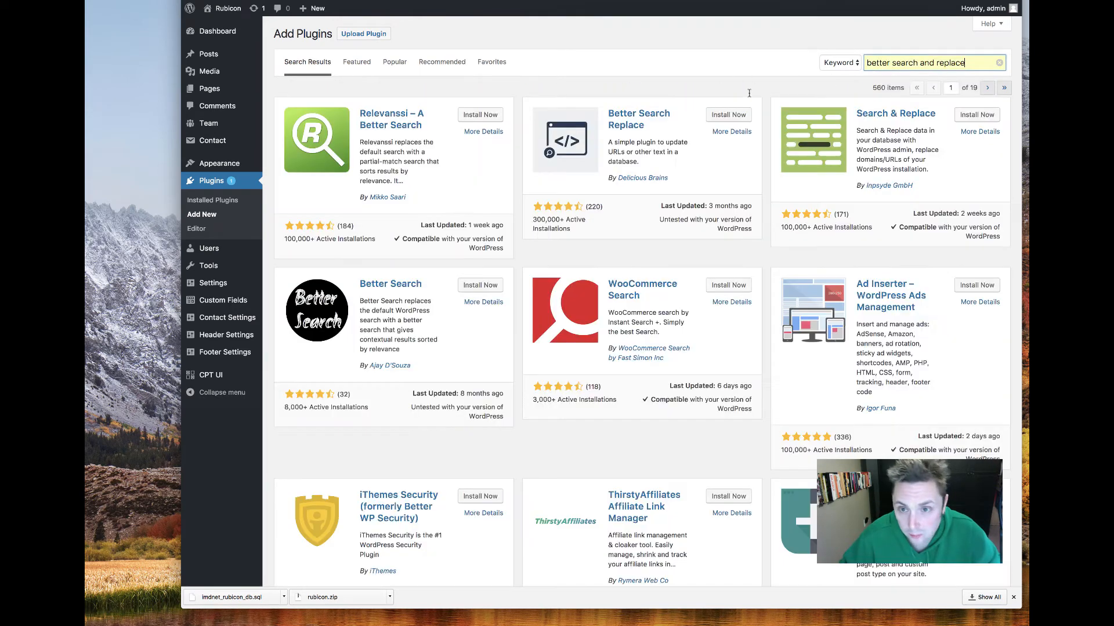
pyautogui.click(729, 114)
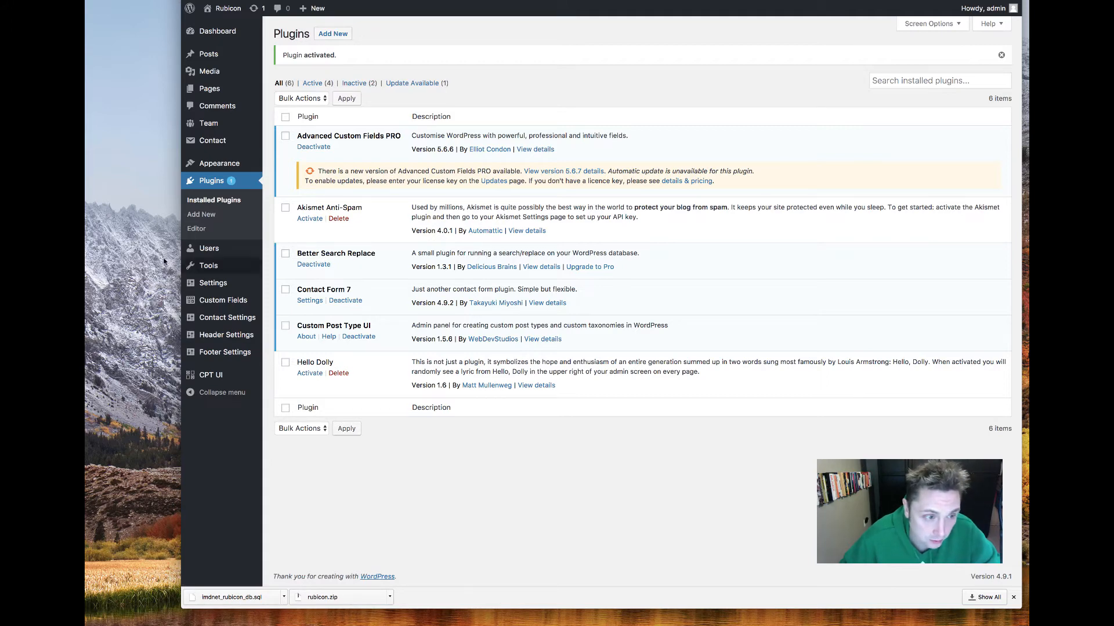
pyautogui.moveTo(216, 267)
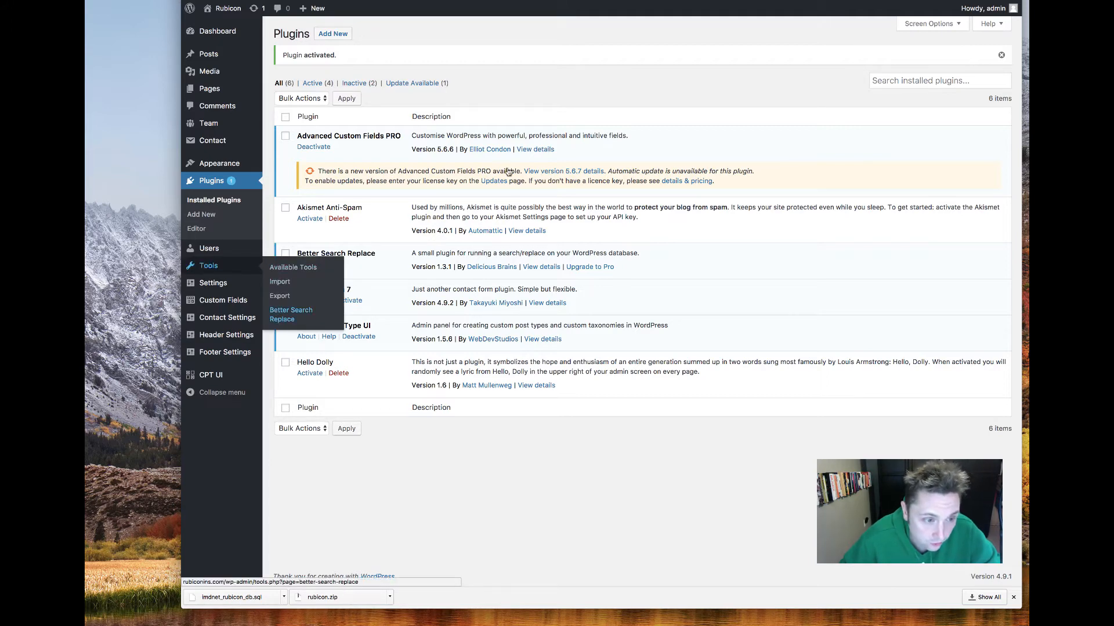
pyautogui.click(279, 318)
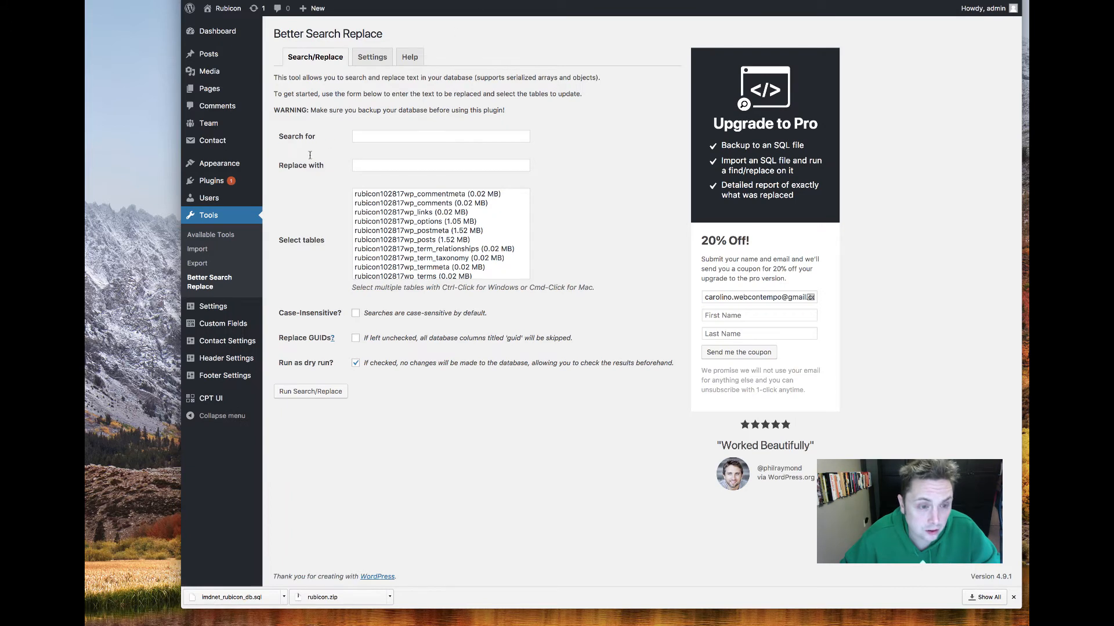
pyautogui.click(413, 137)
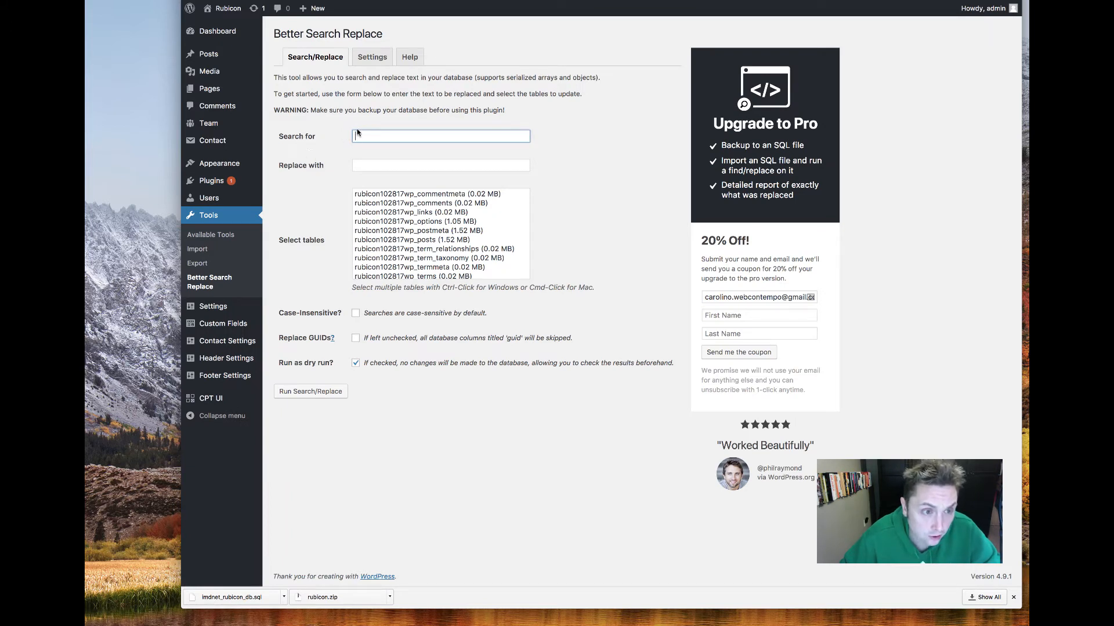
pyautogui.click(391, 164)
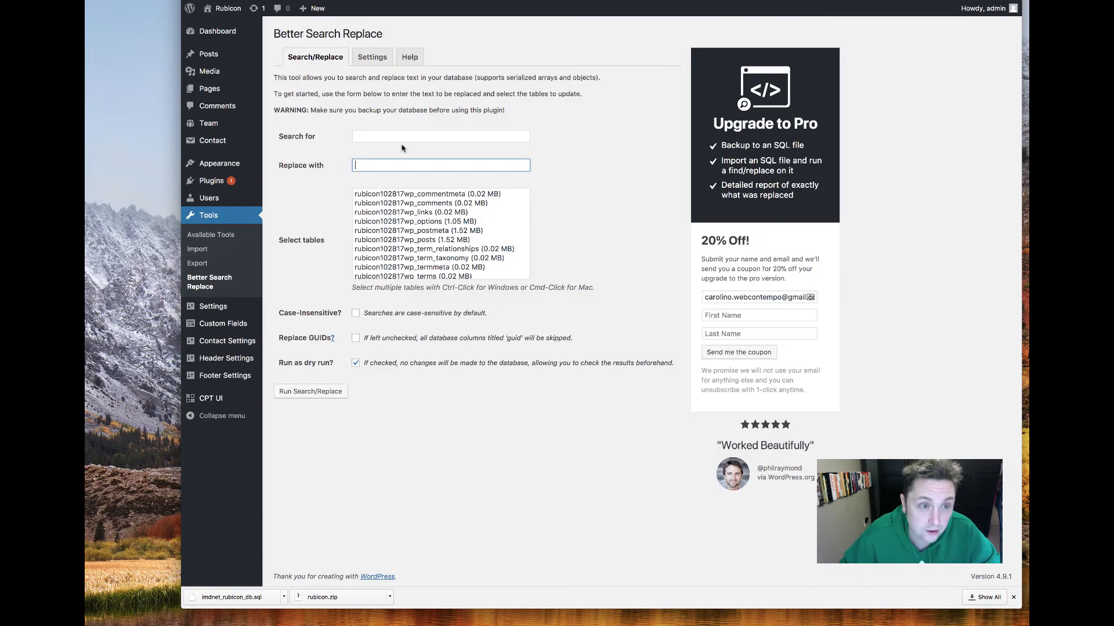
pyautogui.click(408, 137)
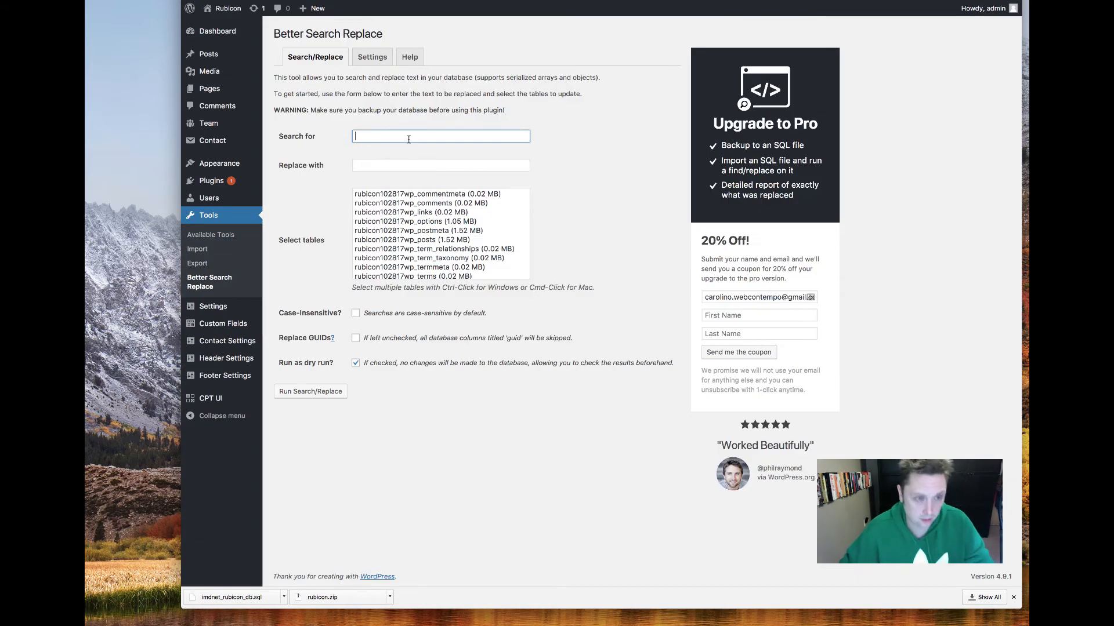
pyautogui.write('http://rubiconnew.imdwebsites.net/')
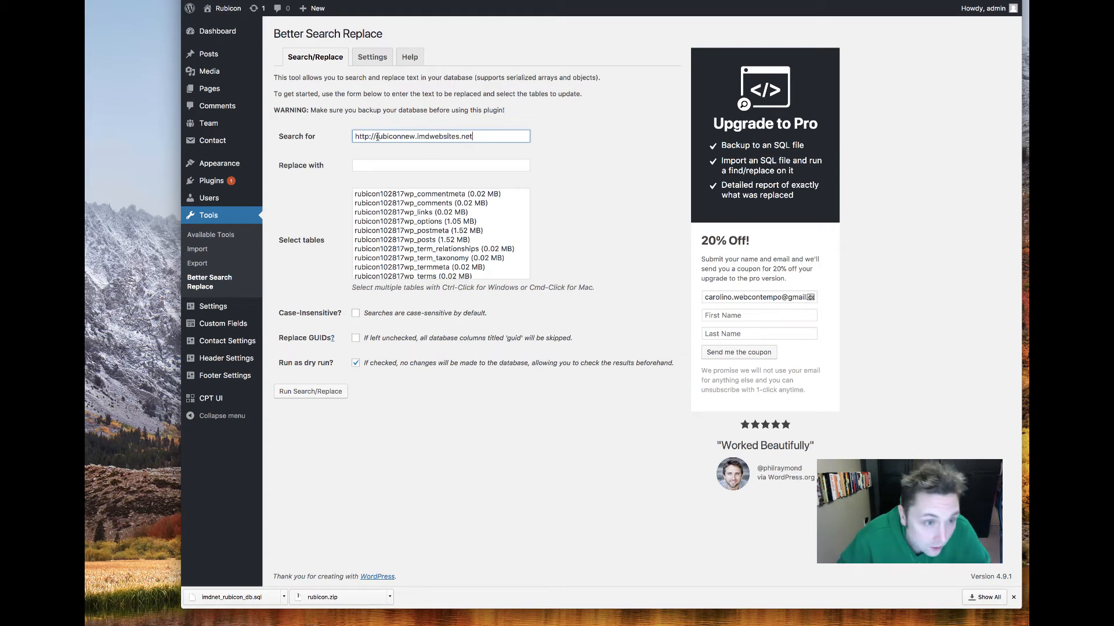
pyautogui.moveTo(376, 138); pyautogui.dragTo(355, 137)
pyautogui.press('BackSpace')
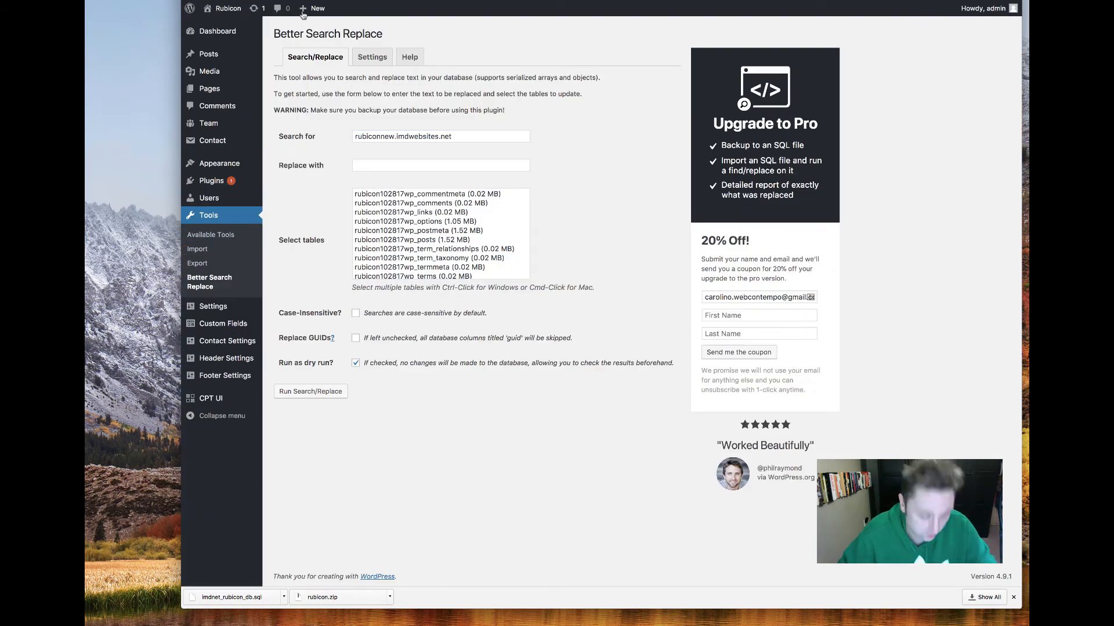
pyautogui.click(388, 168)
pyautogui.write('http://rubiconins.com/')
pyautogui.moveTo(376, 165); pyautogui.dragTo(306, 182)
pyautogui.press('BackSpace')
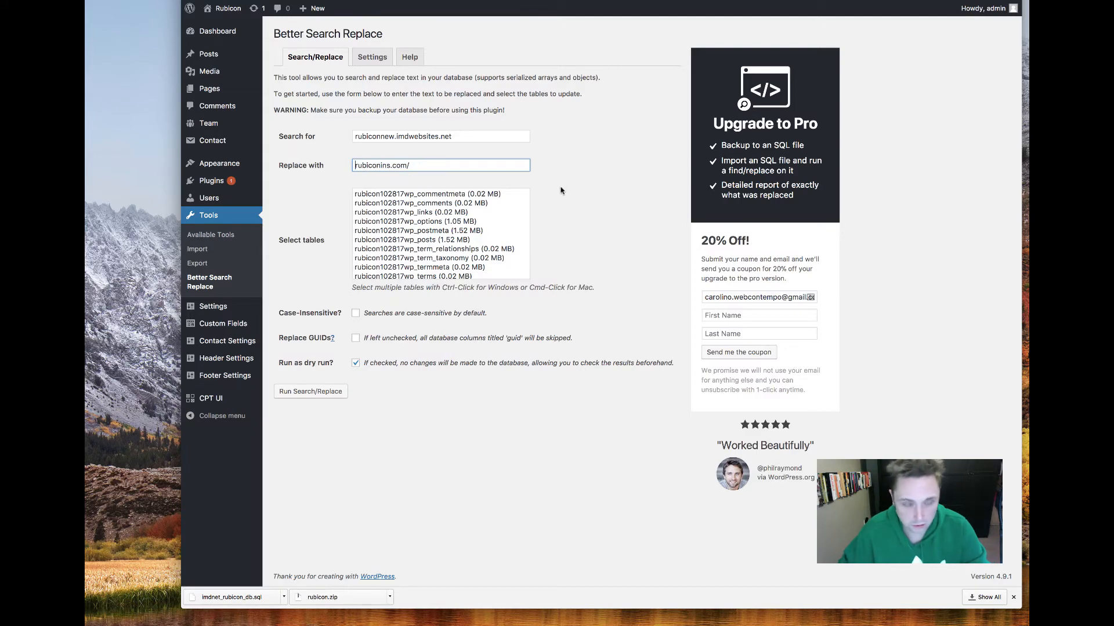
# - Select all 12 tables, include GUIDs, disable dry run, and run the replacement live
pyautogui.click(429, 194)
pyautogui.scroll(-2, 456, 255)
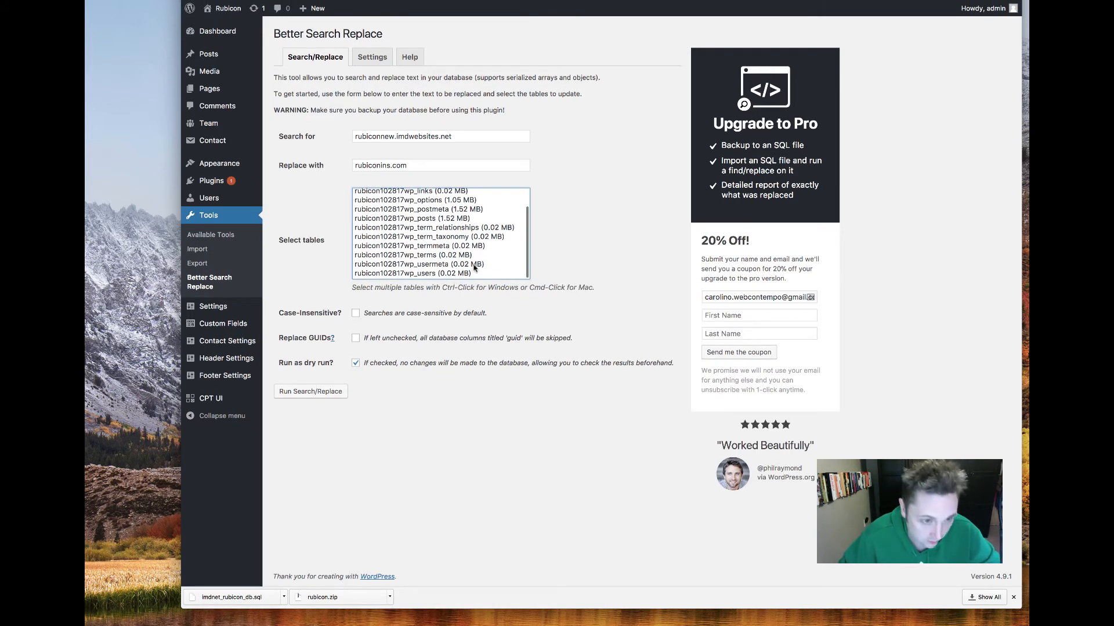
pyautogui.keyDown('shift'); pyautogui.click(470, 272); pyautogui.keyUp('shift')
pyautogui.scroll(3, 444, 246)
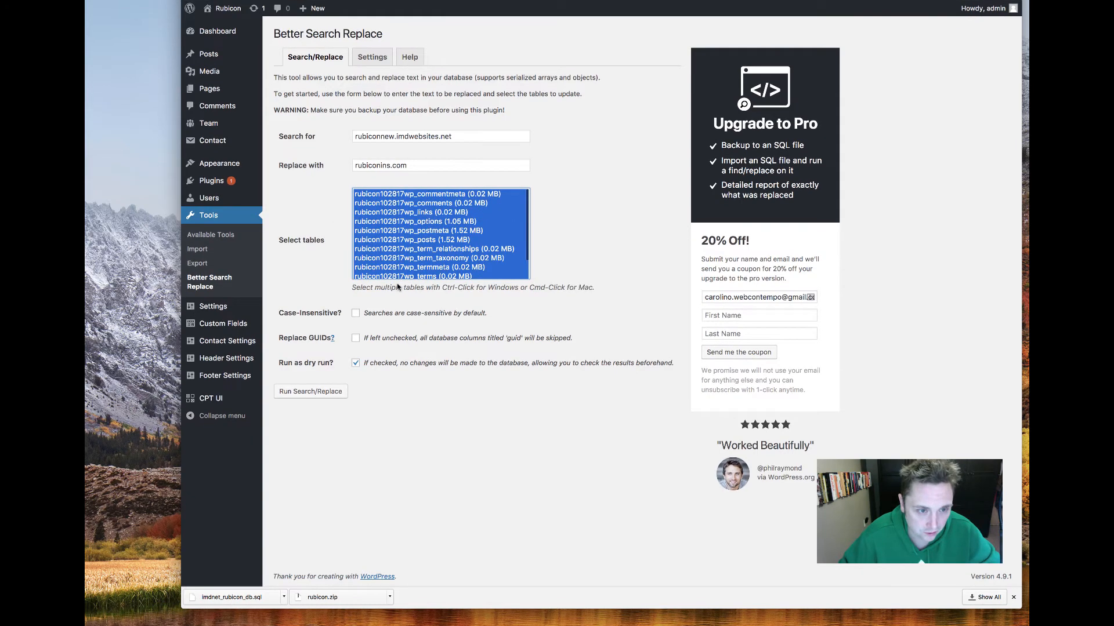
pyautogui.click(357, 339)
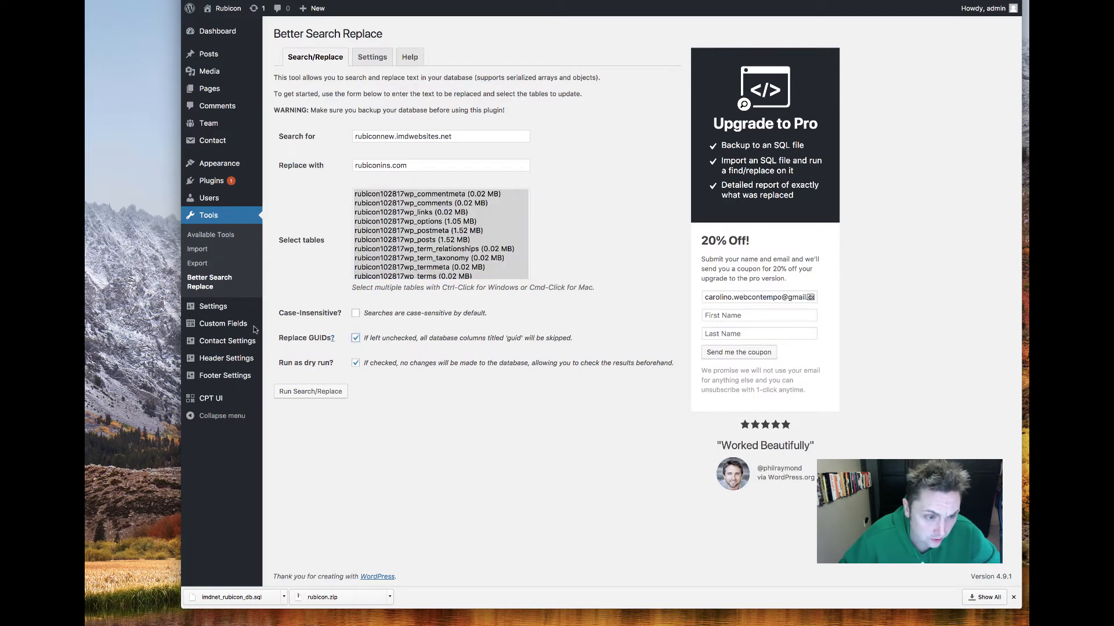
pyautogui.click(356, 363)
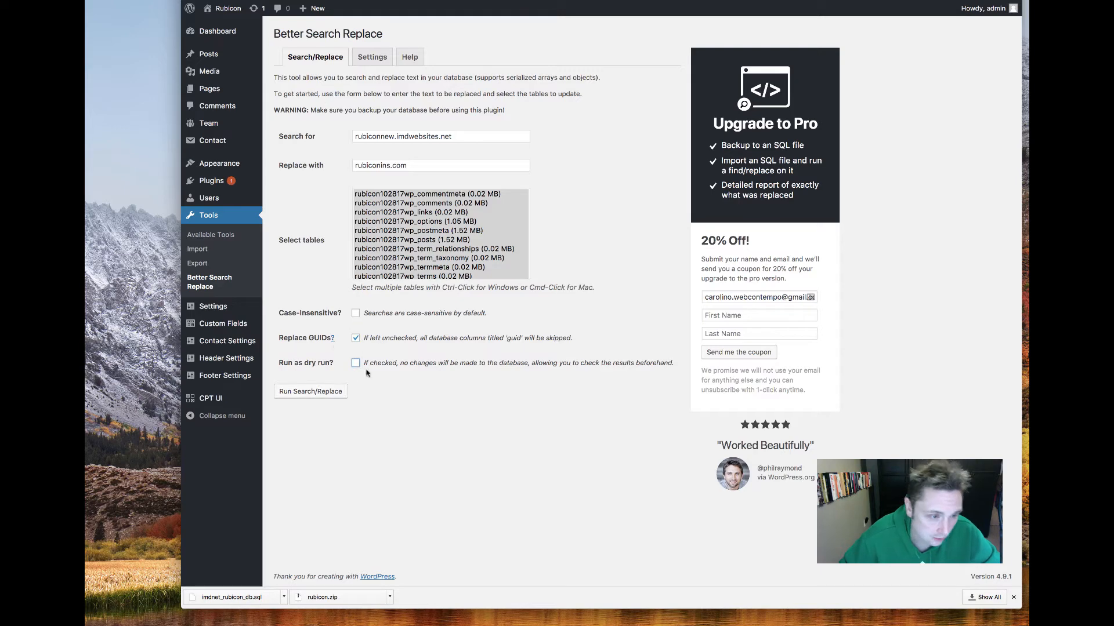
pyautogui.click(309, 392)
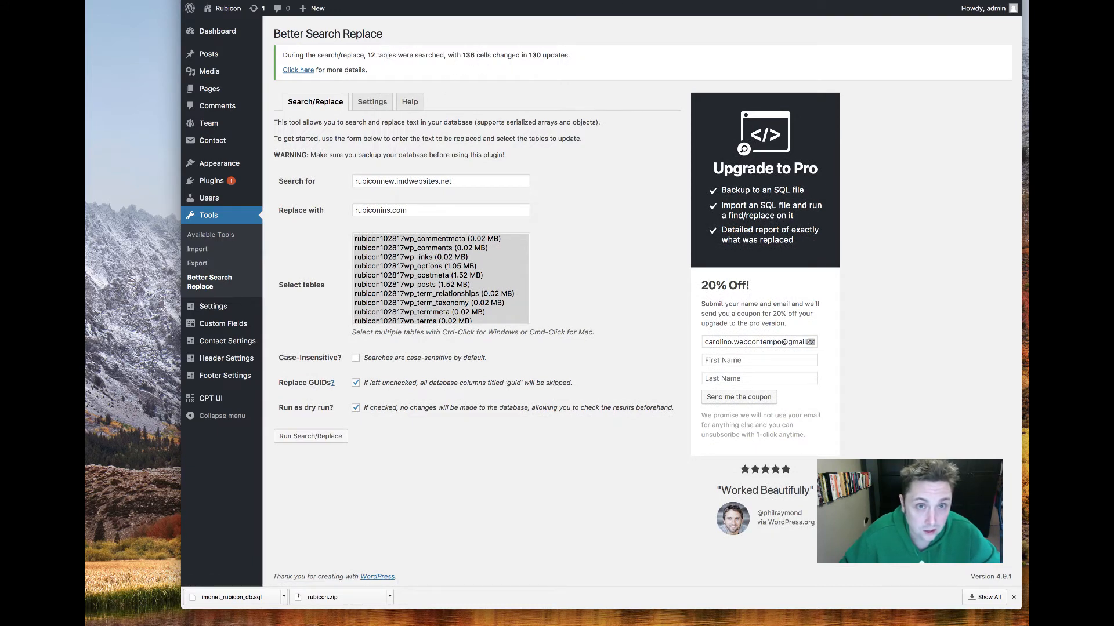
# - Clear the live Rubicon site's cache and scroll through the reloaded home page to verify it
pyautogui.click(582, 1)
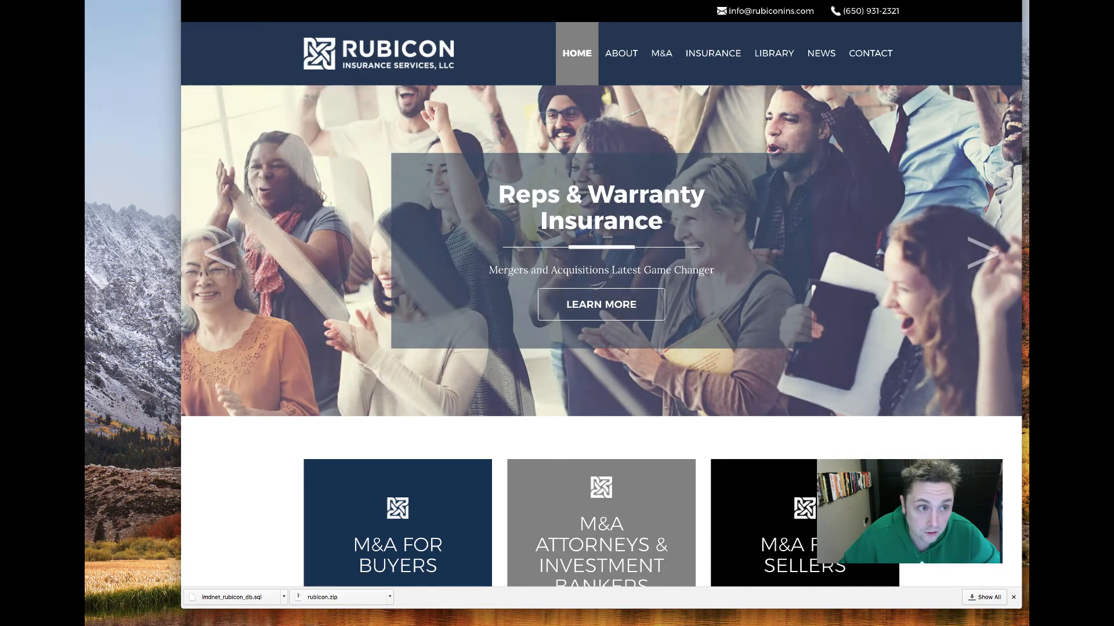
pyautogui.click(459, 1)
pyautogui.moveTo(228, 9)
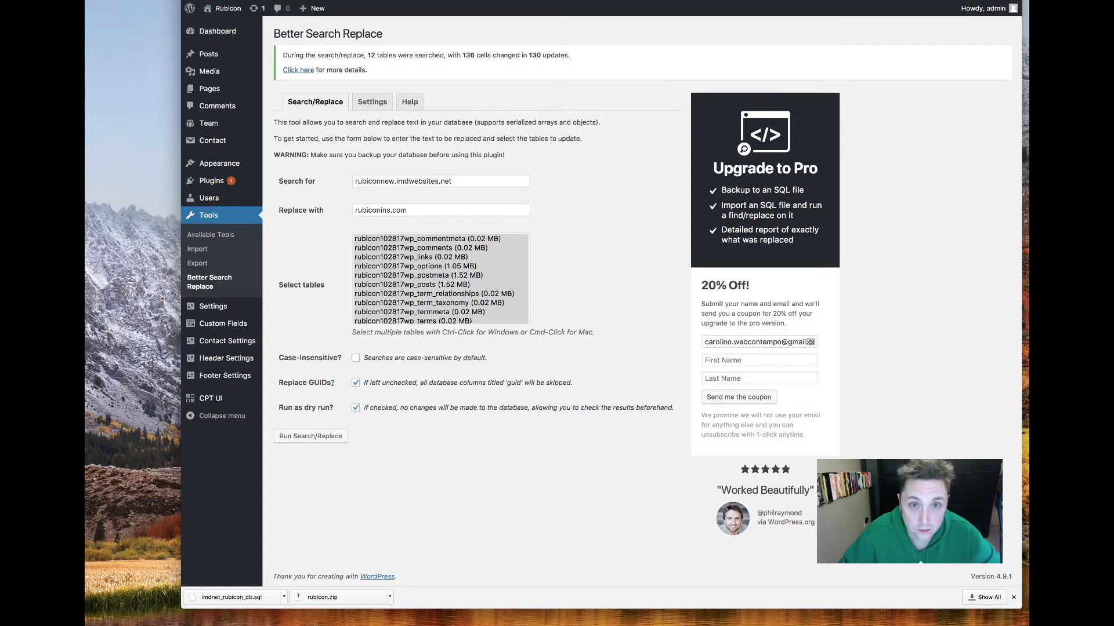
pyautogui.click(582, 0)
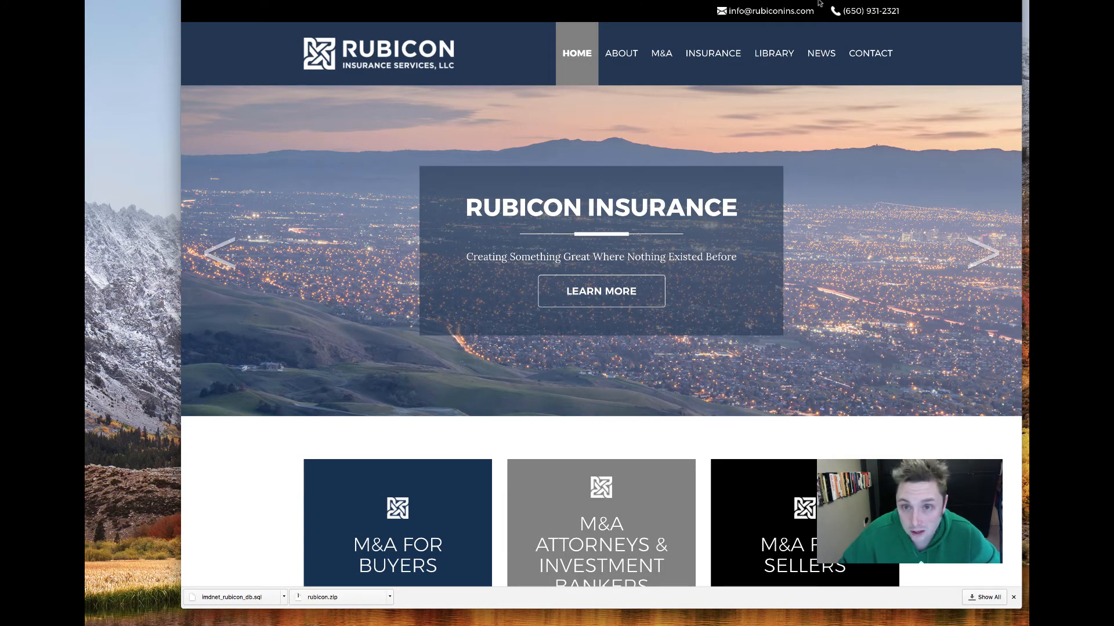
pyautogui.click(225, 0)
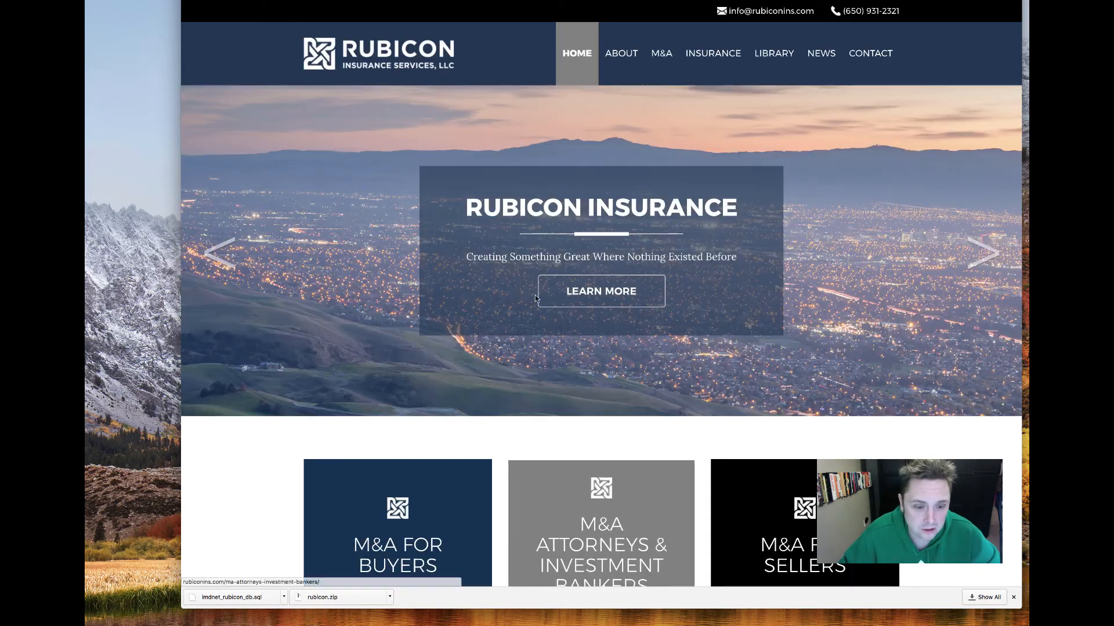
pyautogui.scroll(-2, 517, 290)
pyautogui.scroll(-10, 517, 287)
pyautogui.scroll(15, 518, 287)
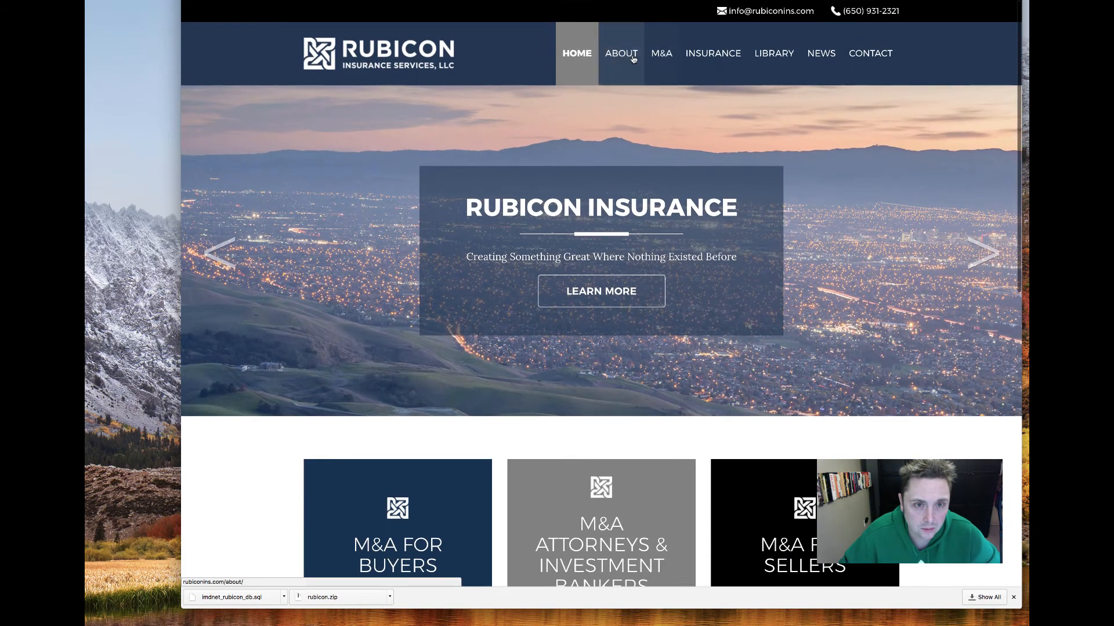
pyautogui.scroll(-10, 605, 244)
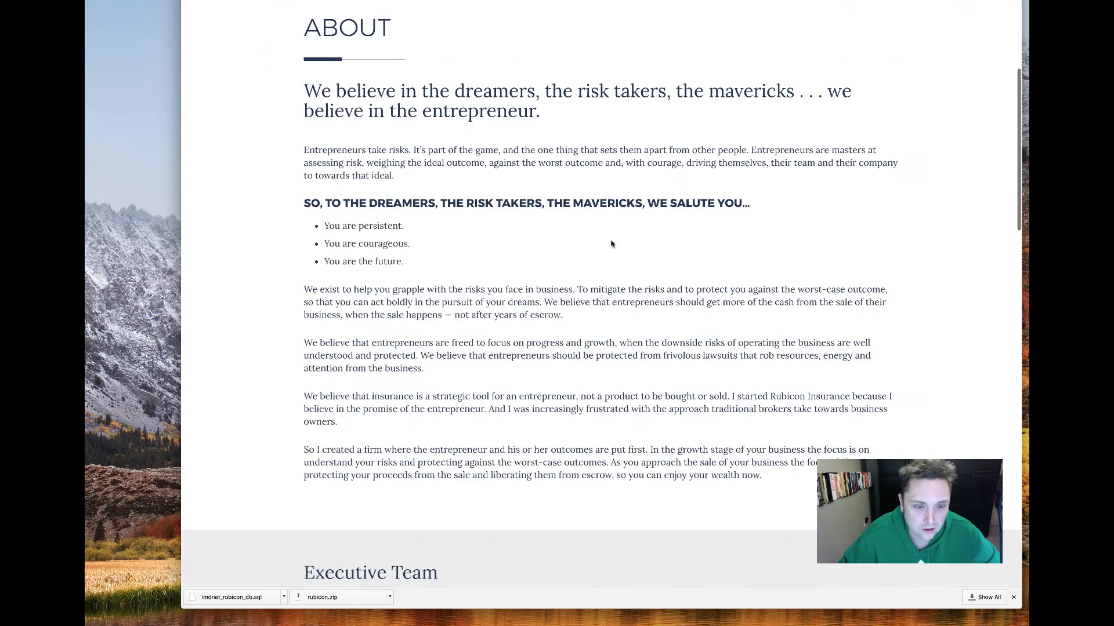
pyautogui.scroll(-1, 438, 284)
pyautogui.scroll(10, 619, 146)
pyautogui.click(444, 44)
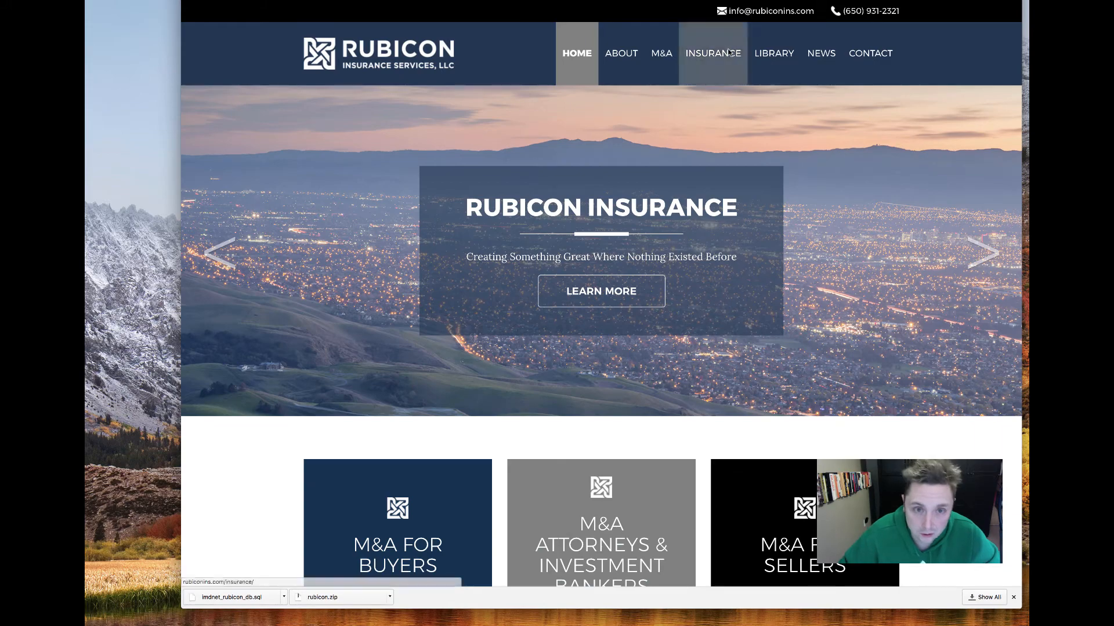
pyautogui.scroll(-6, 708, 284)
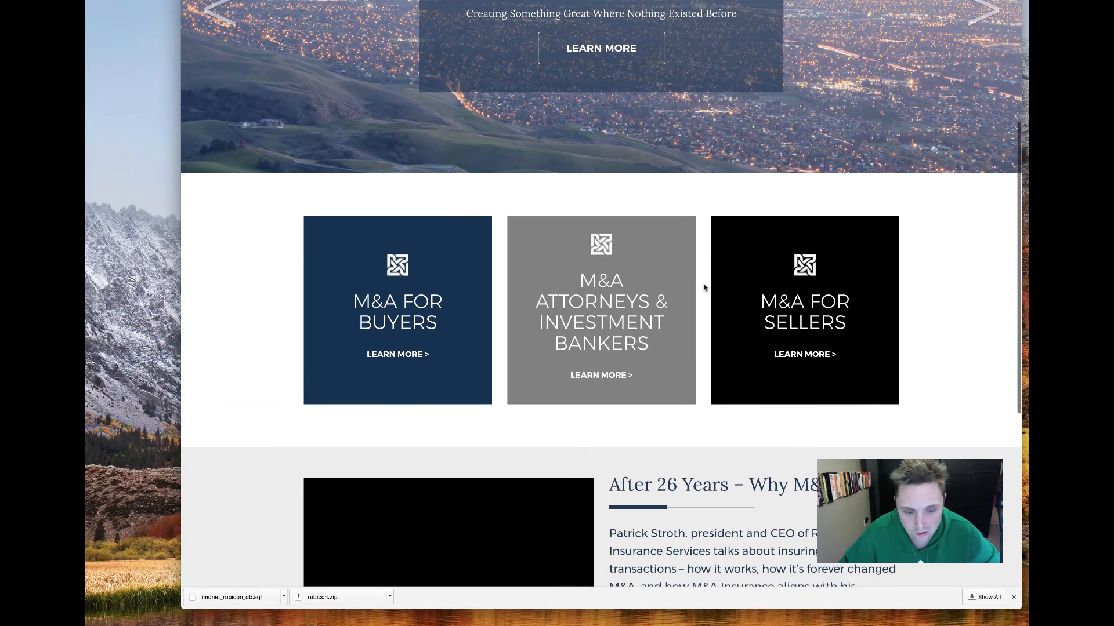
pyautogui.scroll(7, 701, 284)
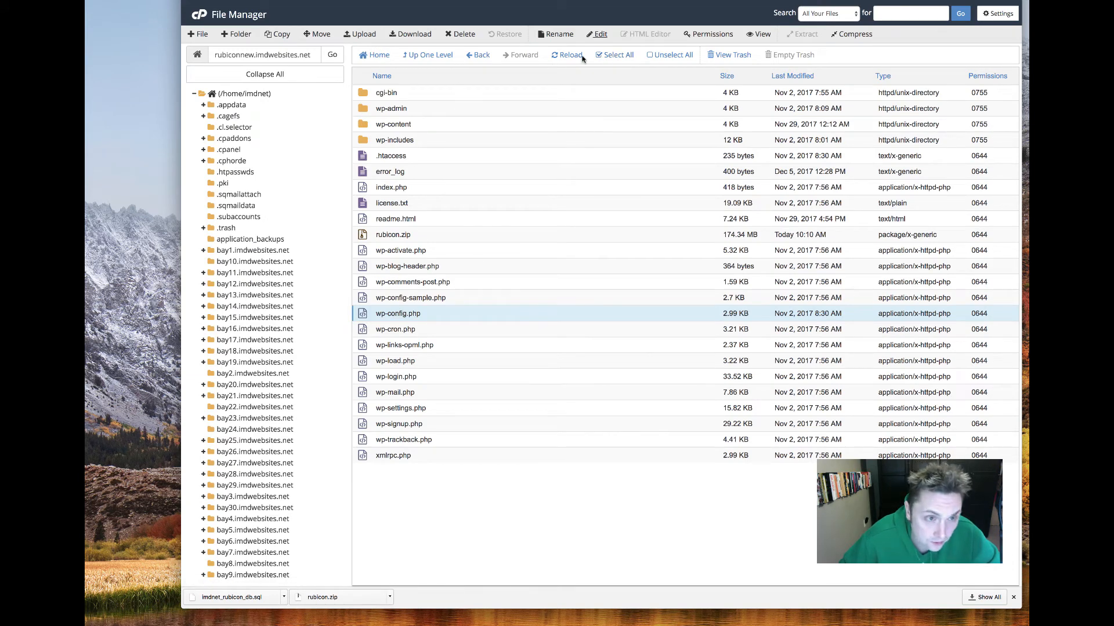
# - Move every file in the old site folder to the trash
pyautogui.click(616, 55)
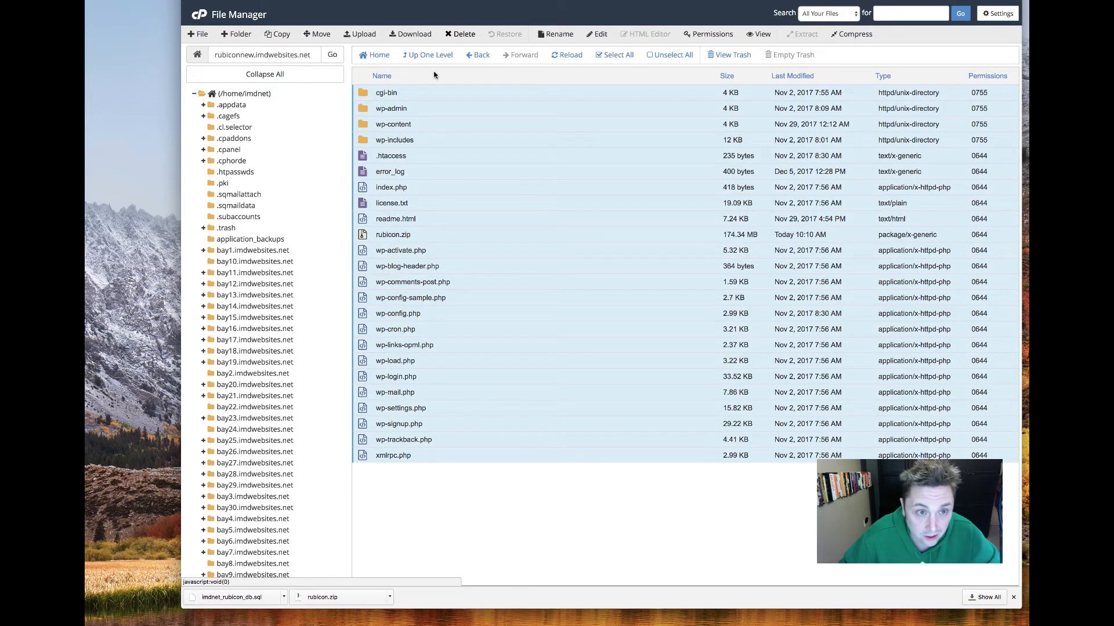
pyautogui.click(460, 36)
pyautogui.click(681, 372)
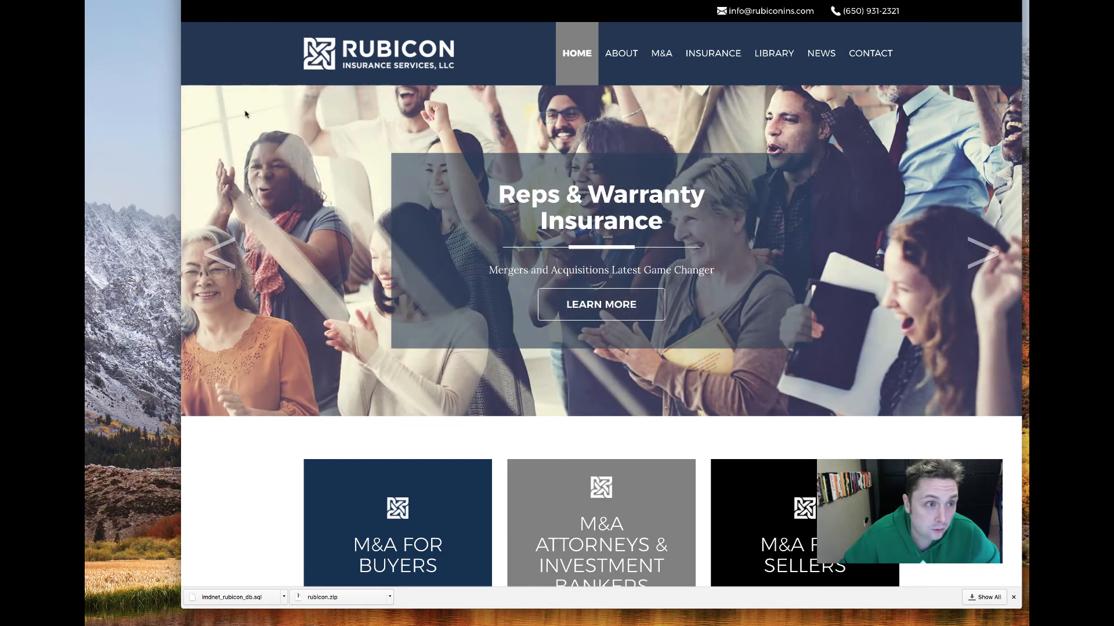
# - Reload the live Rubicon site, clear the cache, and check the home and About pages
pyautogui.press('super+r')
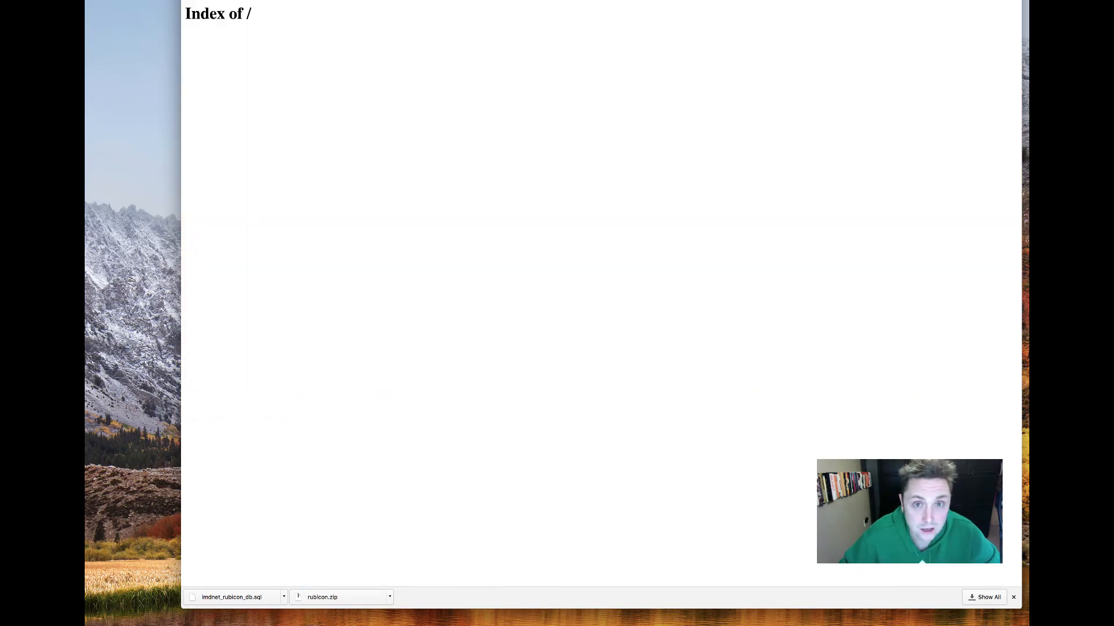
pyautogui.hotkey('ctrl', 'Tab')
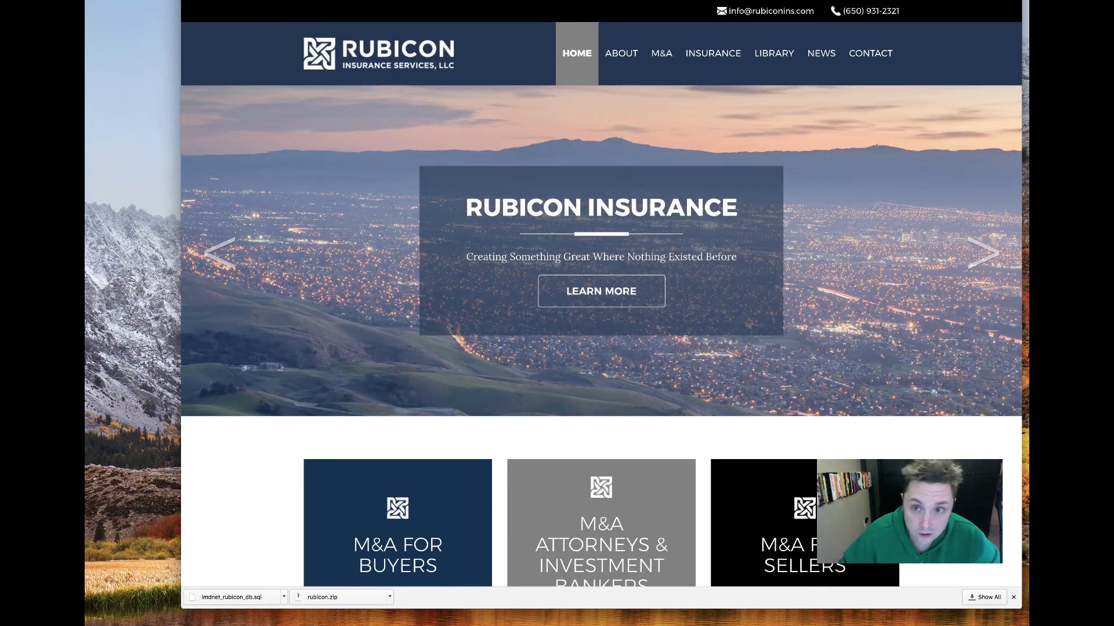
pyautogui.click(886, 0)
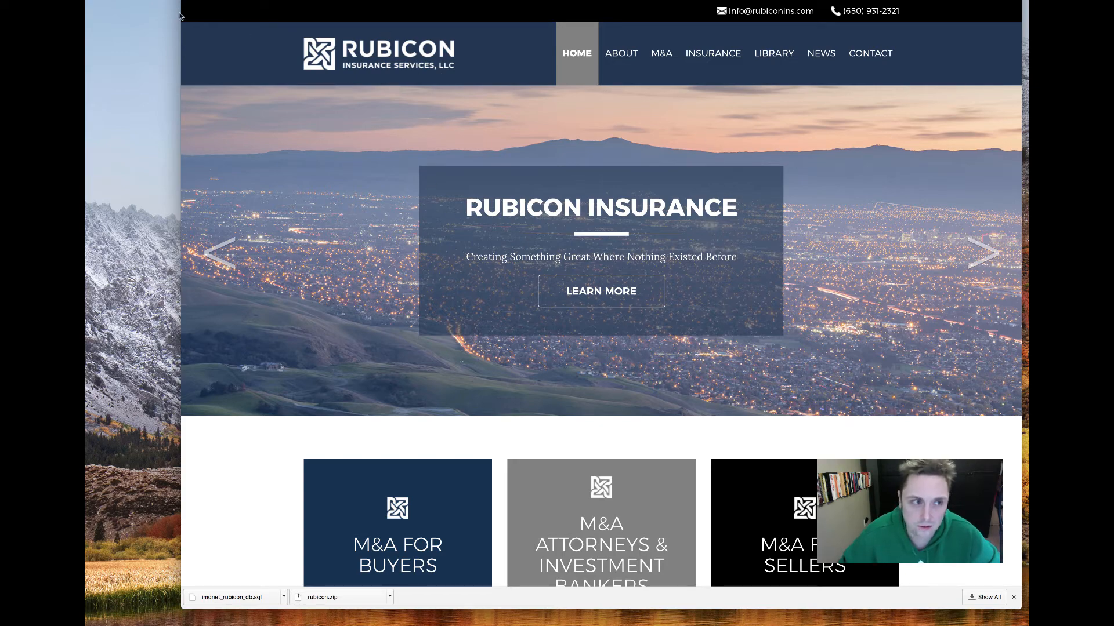
pyautogui.scroll(-10, 674, 268)
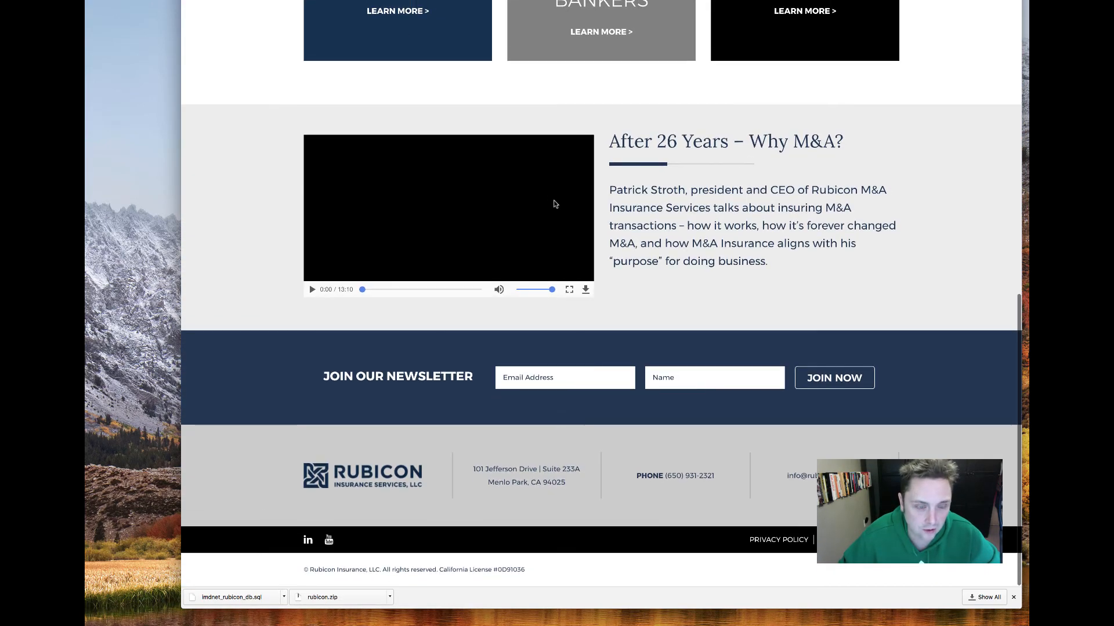
pyautogui.scroll(10, 774, 209)
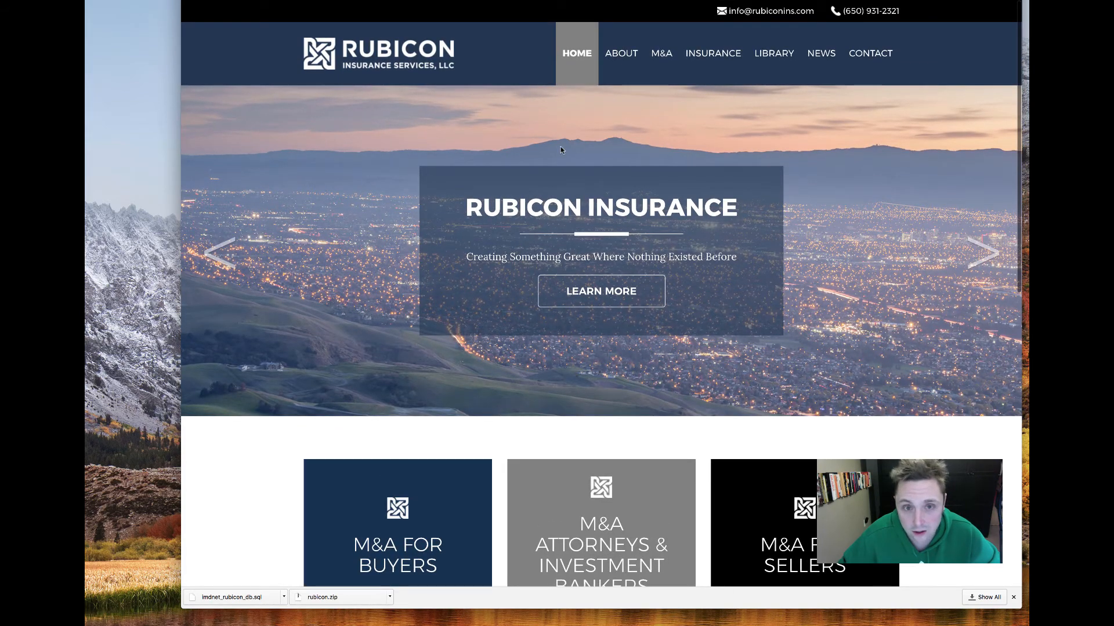
pyautogui.click(621, 54)
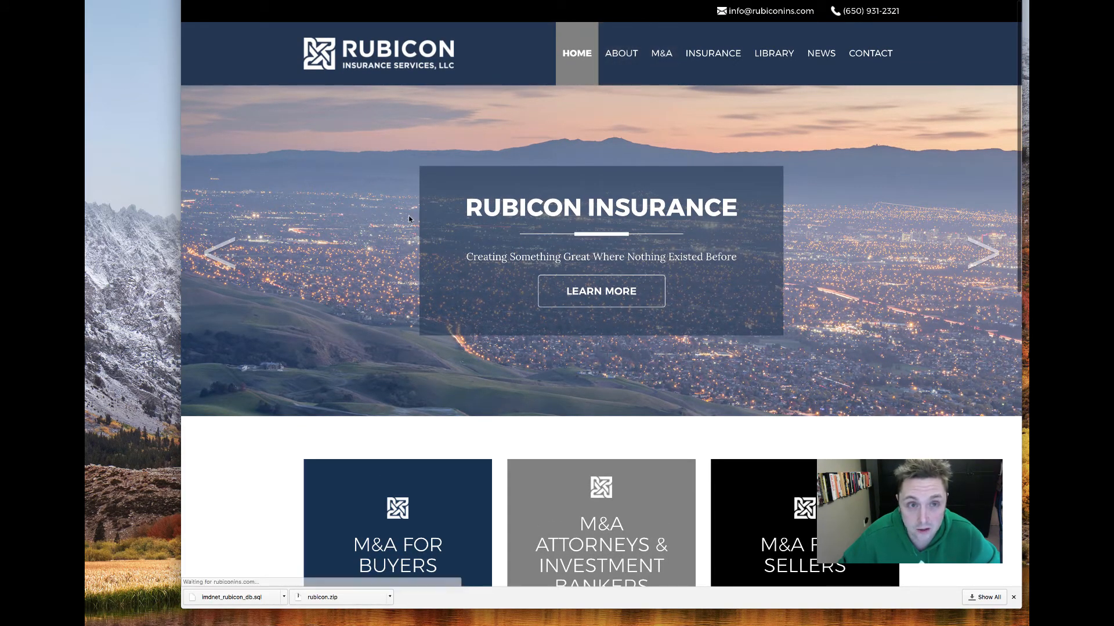
pyautogui.scroll(-10, 626, 320)
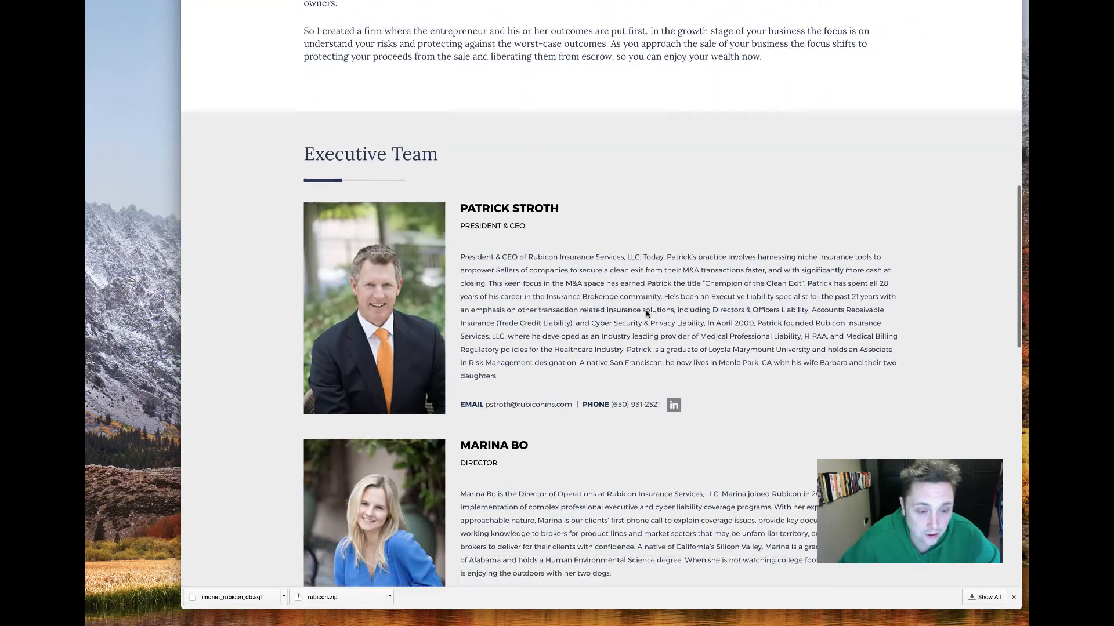
pyautogui.scroll(-10, 626, 321)
pyautogui.scroll(20, 625, 321)
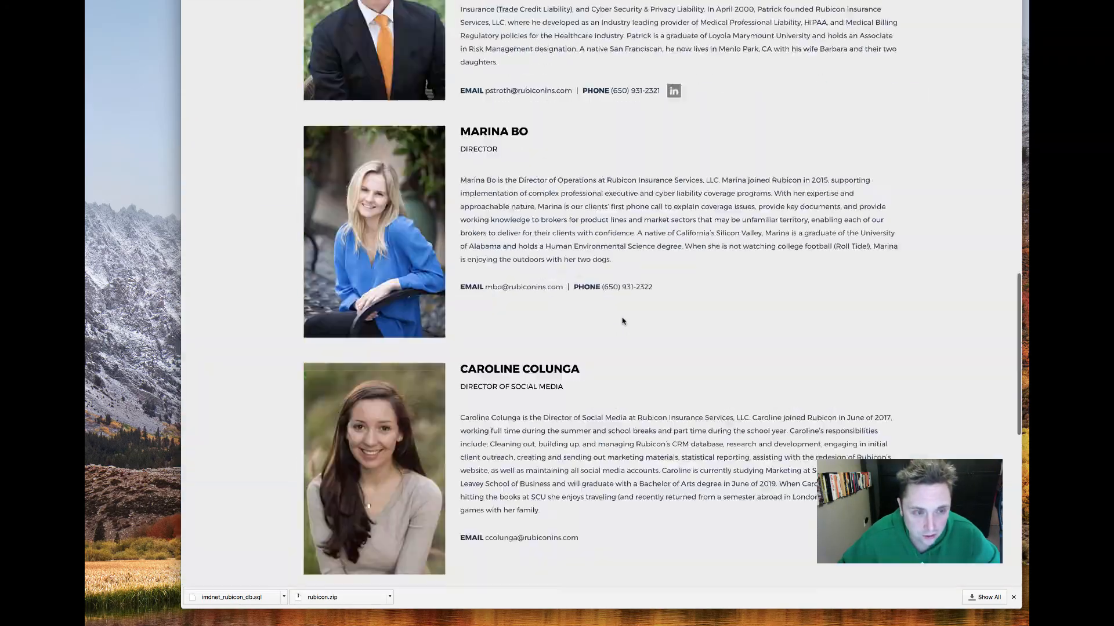
pyautogui.scroll(-1, 601, 296)
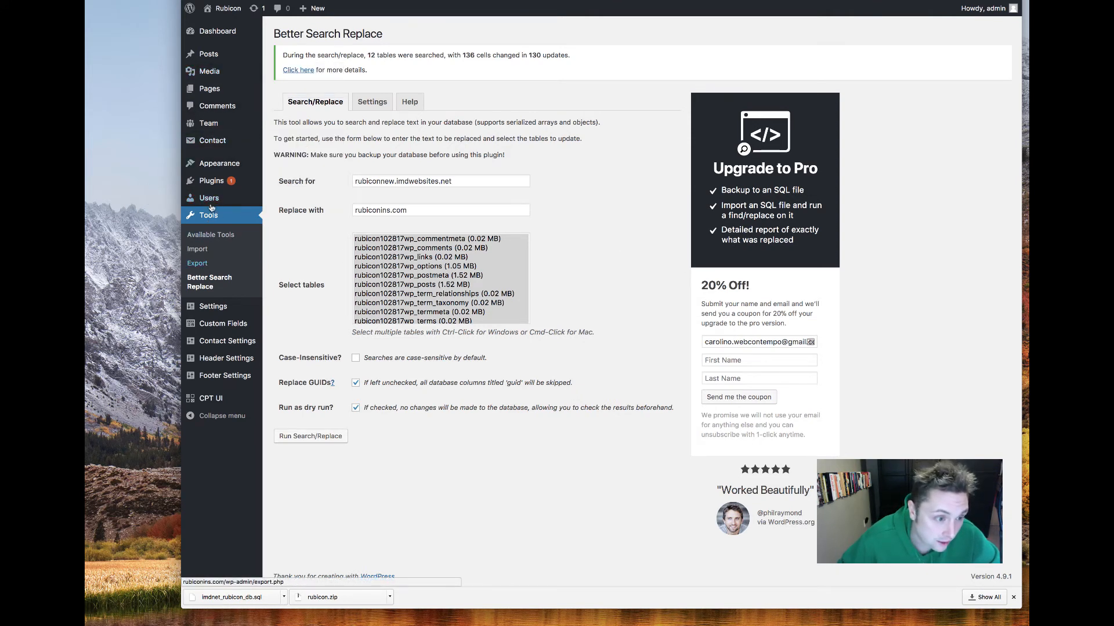
# - Install and activate WP Fastest Cache from a 'fastest ca' search, then open its settings page
pyautogui.moveTo(200, 175)
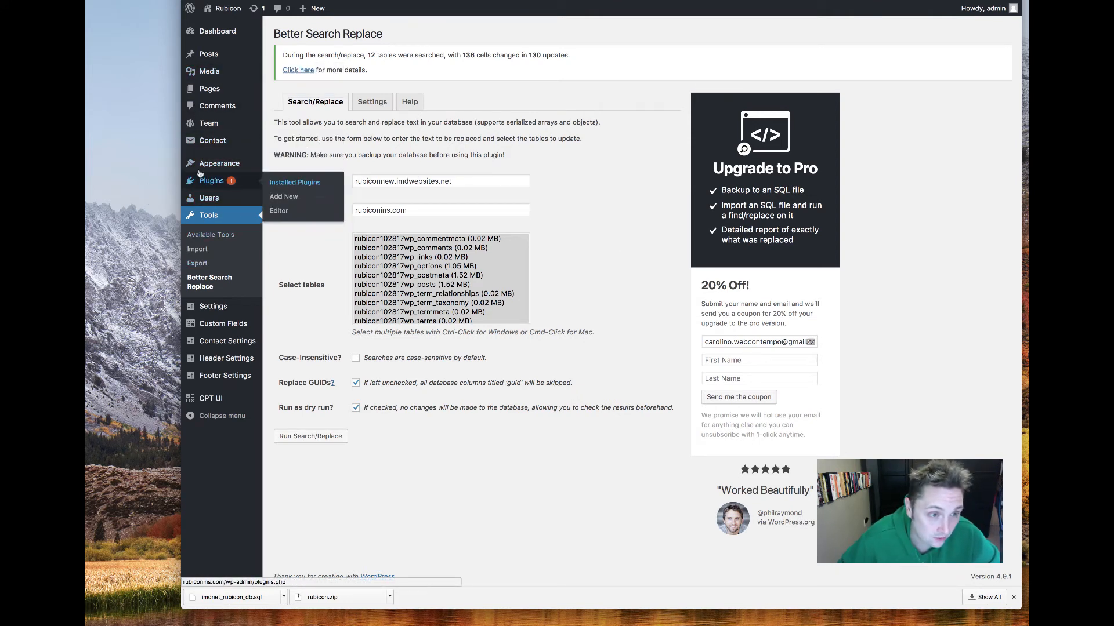
pyautogui.click(294, 181)
pyautogui.click(332, 33)
pyautogui.click(890, 64)
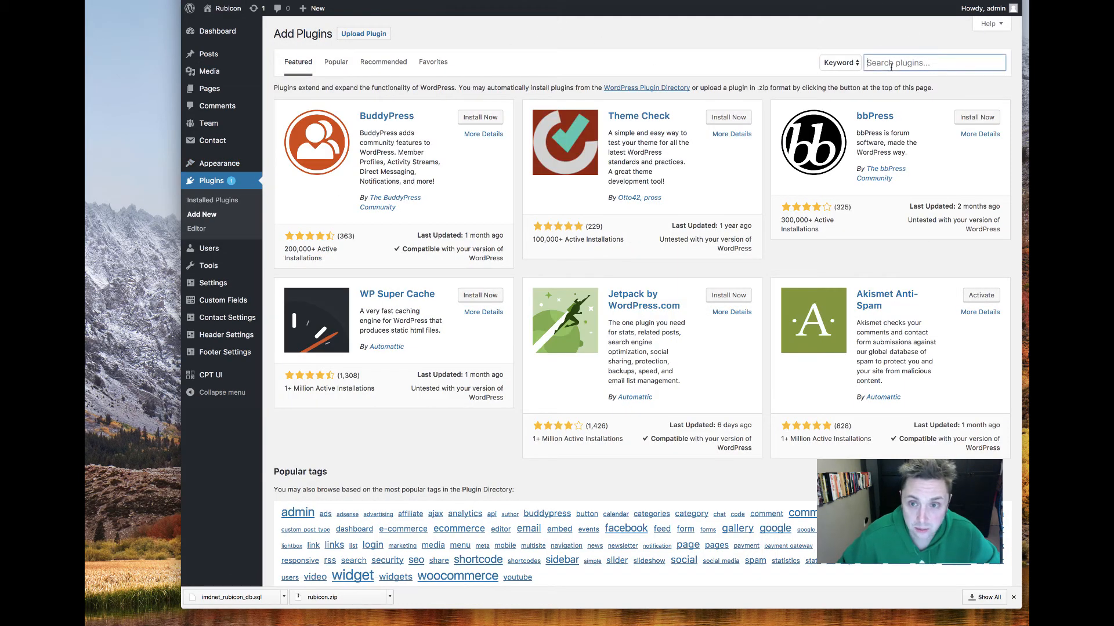
pyautogui.write('fa')
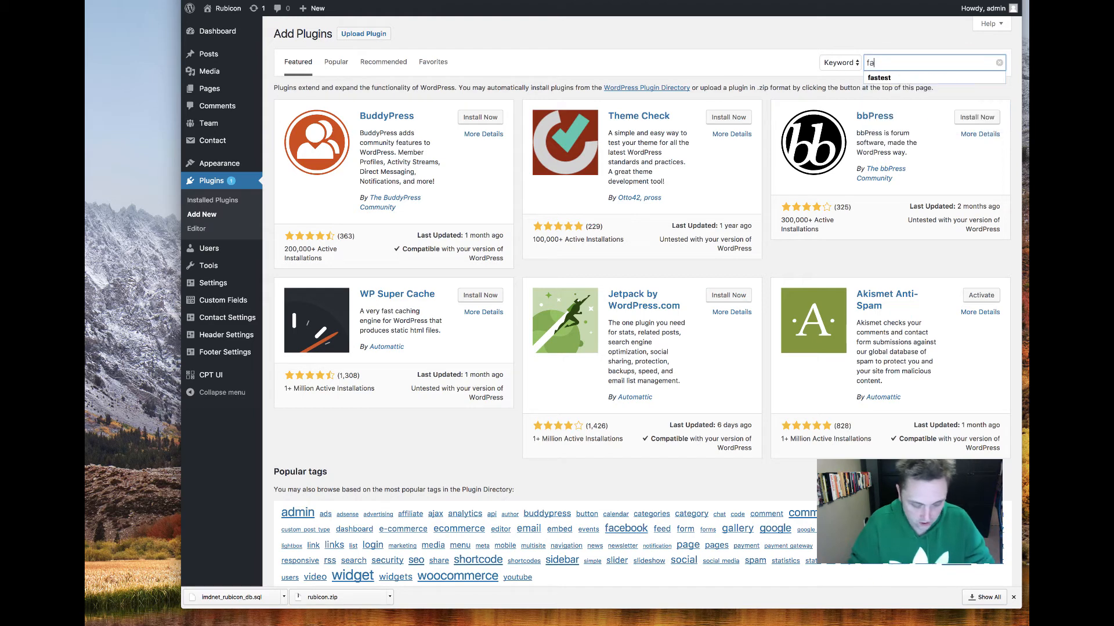
pyautogui.write('stest cache')
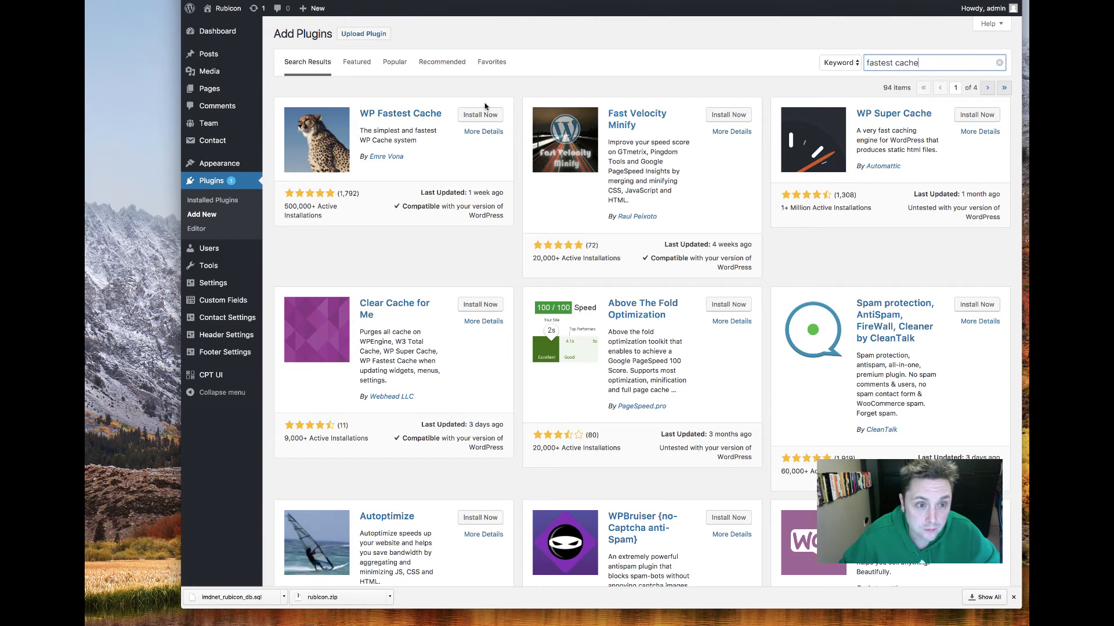
pyautogui.click(479, 114)
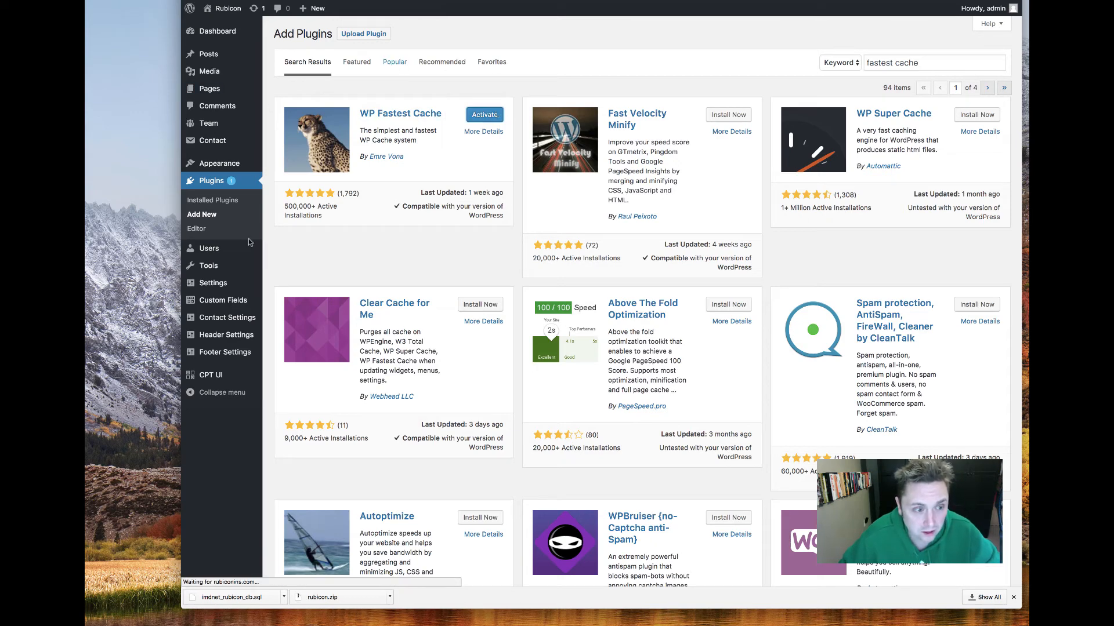
pyautogui.moveTo(248, 303)
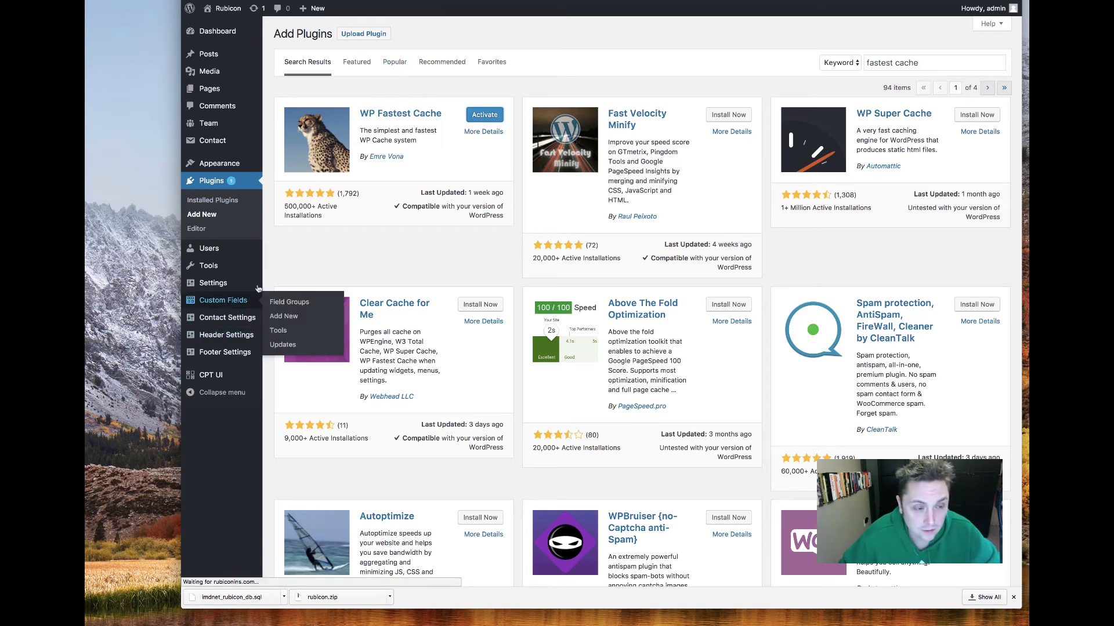
pyautogui.click(223, 392)
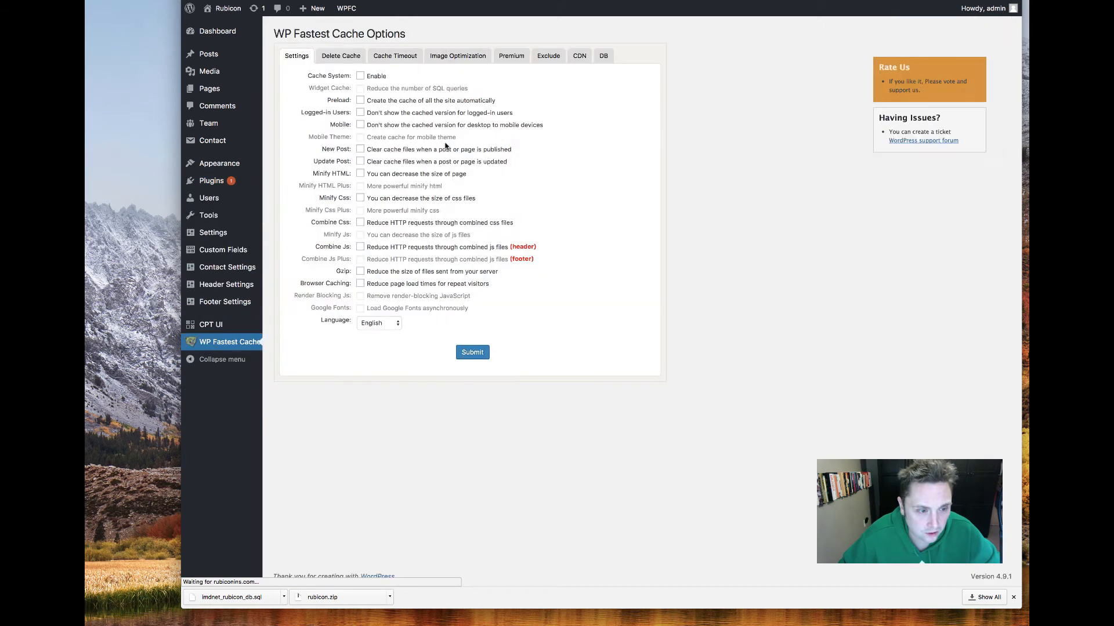
# - Tick Enable, Preload, Logged-in Users, Mobile, New/Update Post, Minify HTML/CSS, Combine CSS/JS and Gzip
pyautogui.click(360, 76)
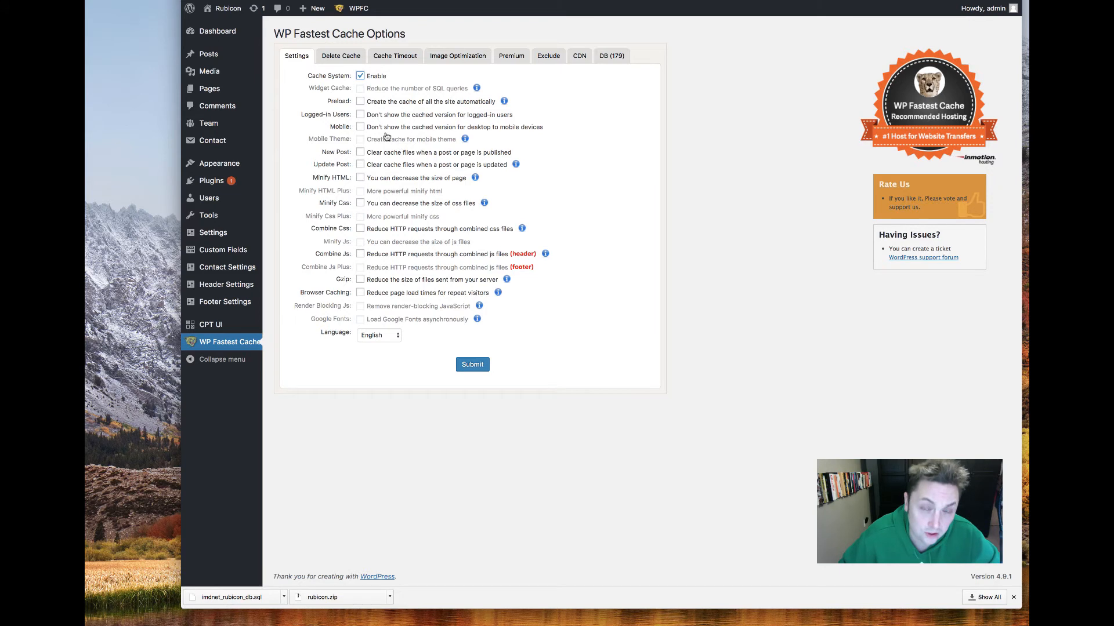
pyautogui.click(360, 101)
pyautogui.click(360, 114)
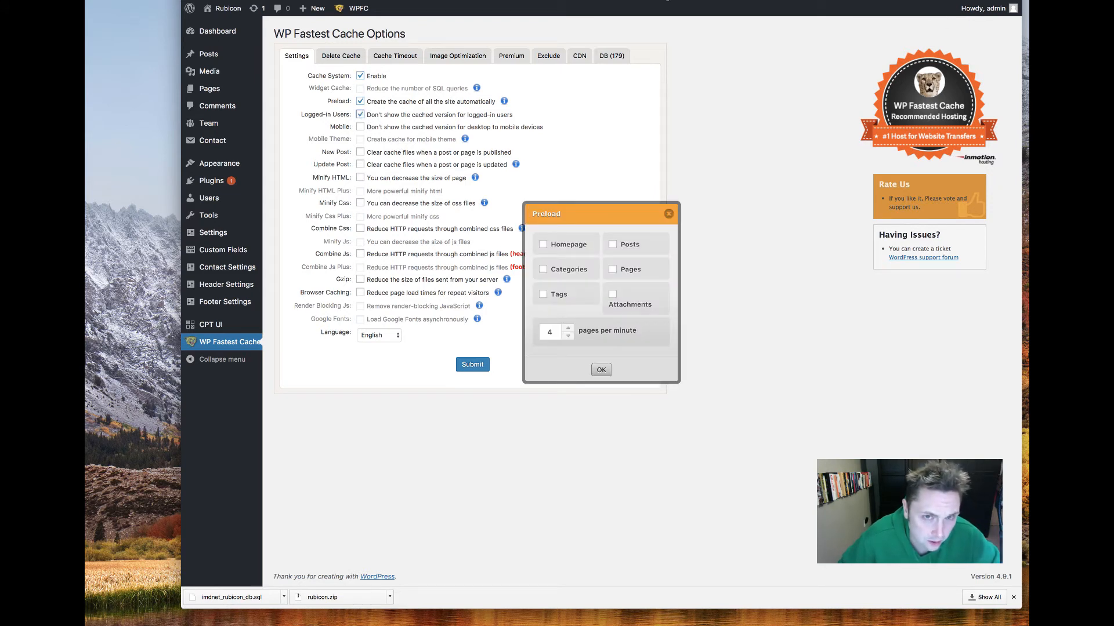
pyautogui.click(360, 126)
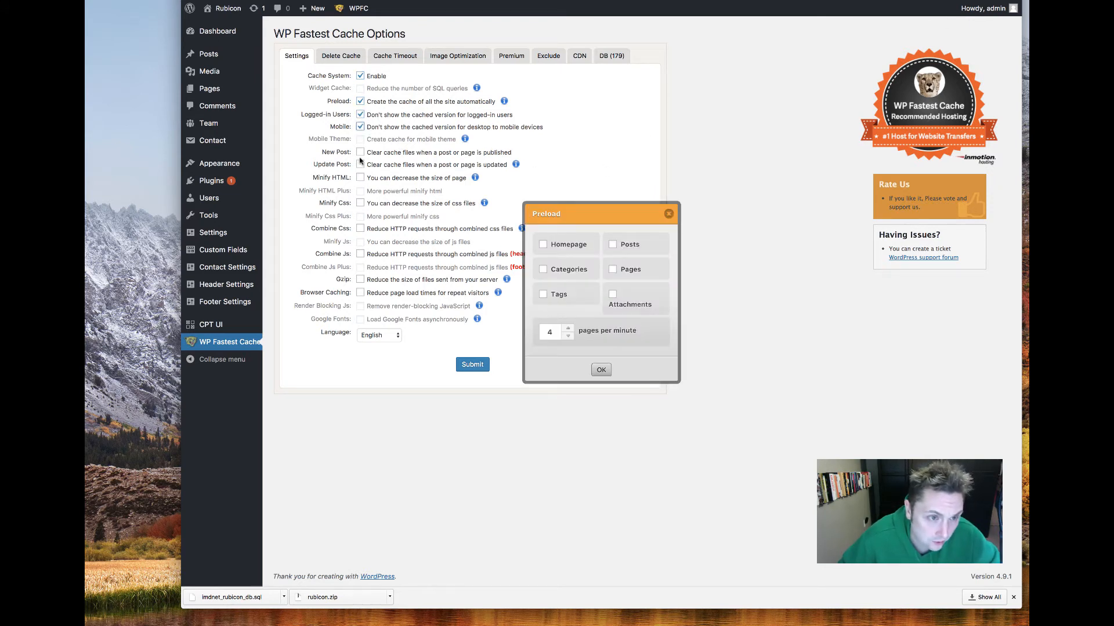
pyautogui.click(361, 152)
pyautogui.click(360, 165)
pyautogui.click(360, 177)
pyautogui.click(360, 203)
pyautogui.click(360, 229)
pyautogui.click(367, 256)
pyautogui.click(363, 281)
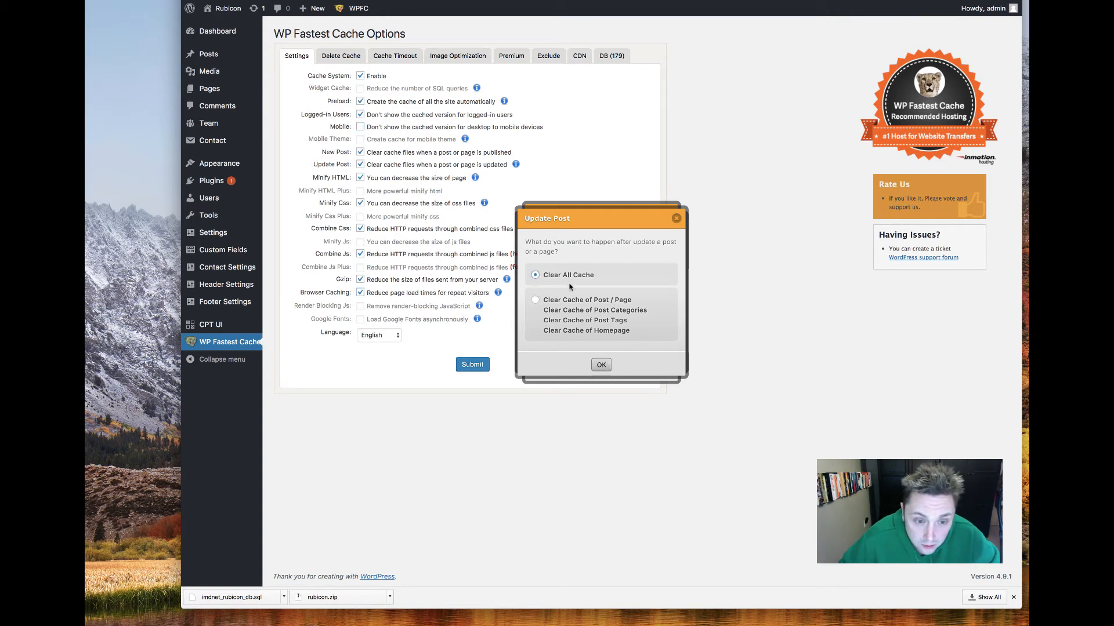
# - Save the WP Fastest Cache options, confirm the update-post prompt, and view the live site
pyautogui.click(471, 369)
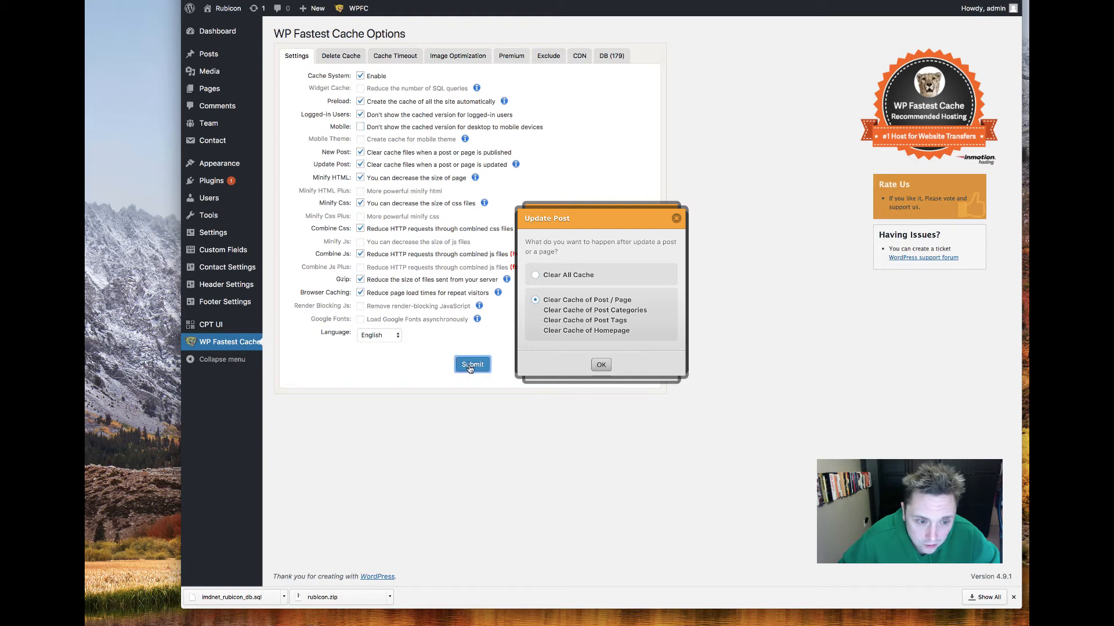
pyautogui.click(601, 365)
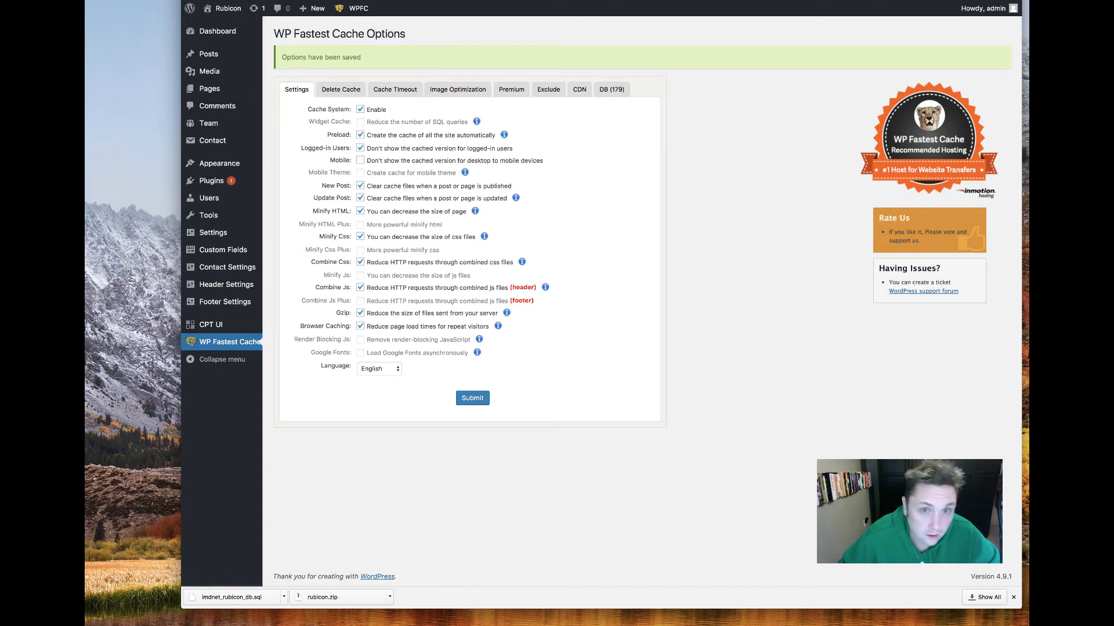
pyautogui.hotkey('ctrl', 'Tab')
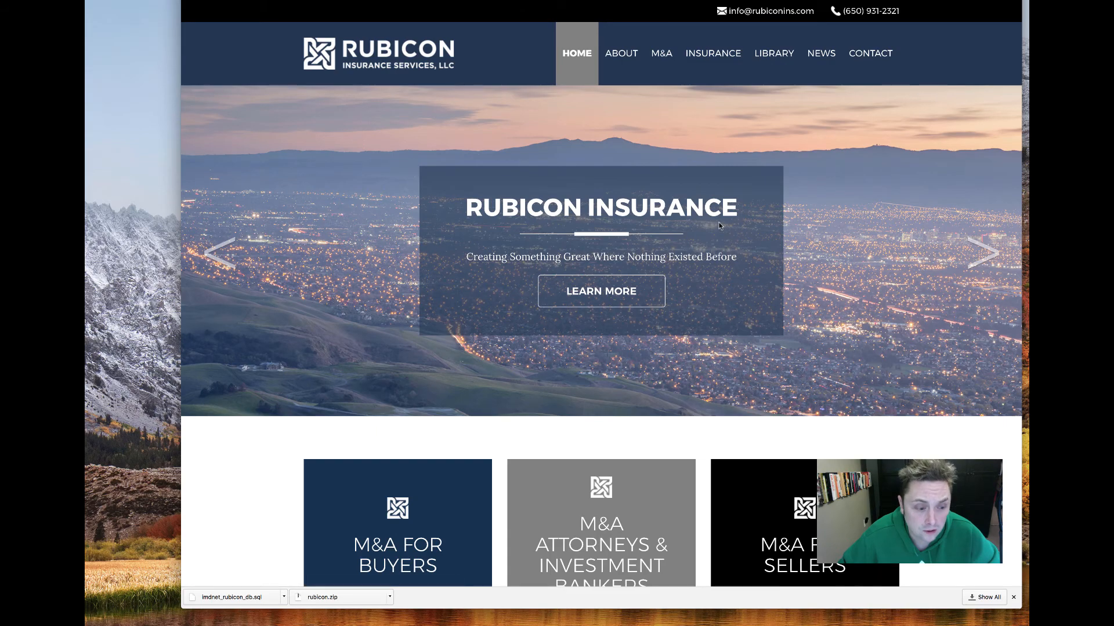
# - Back in the admin, find iThemes Security under Add Plugins, then install and activate it
pyautogui.scroll(-15, 719, 223)
pyautogui.scroll(15, 718, 217)
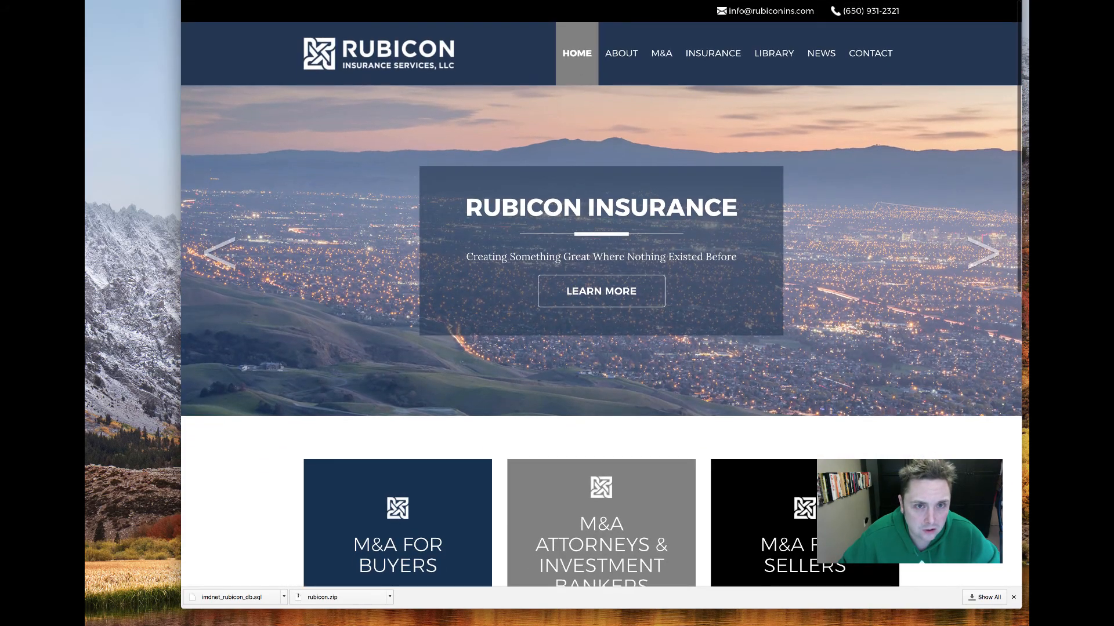
pyautogui.hotkey('ctrl', 'shift', 'Tab')
pyautogui.moveTo(221, 187)
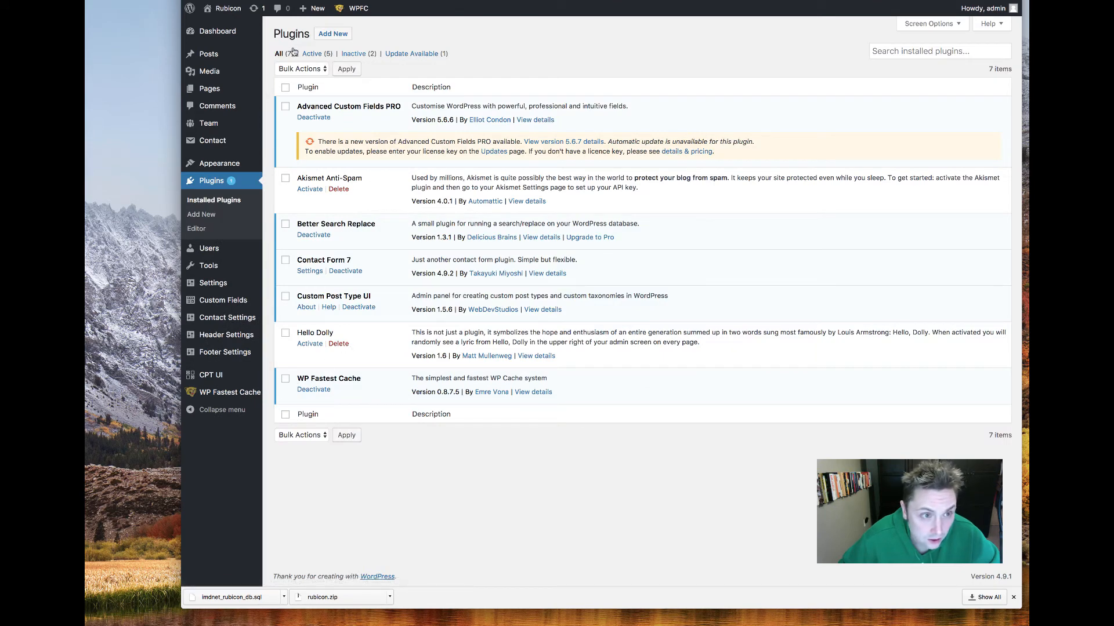
pyautogui.click(332, 34)
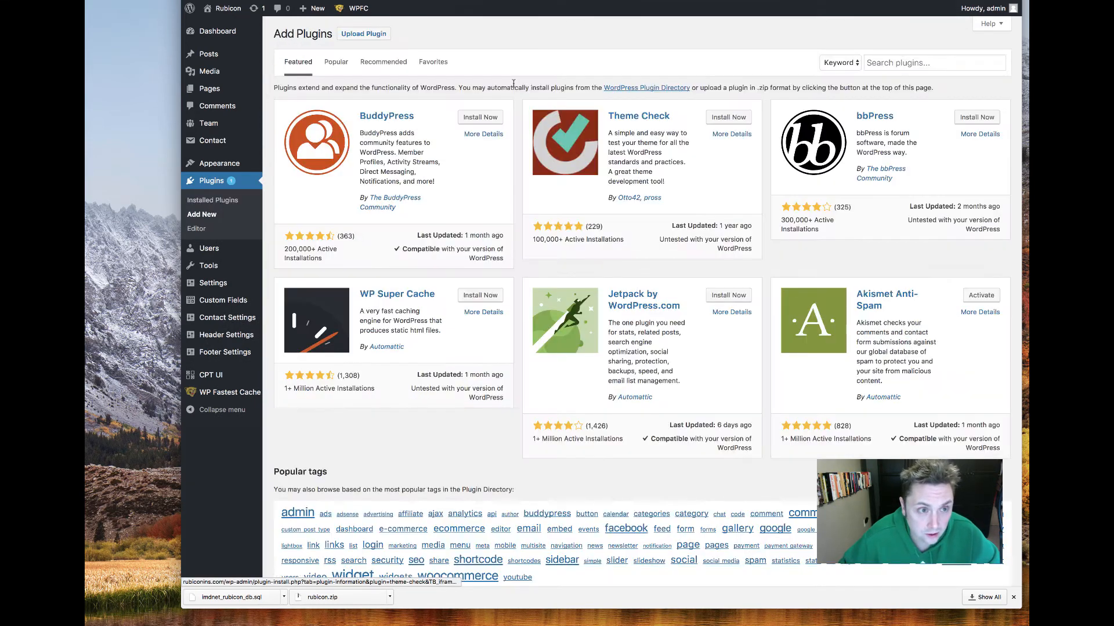
pyautogui.click(891, 64)
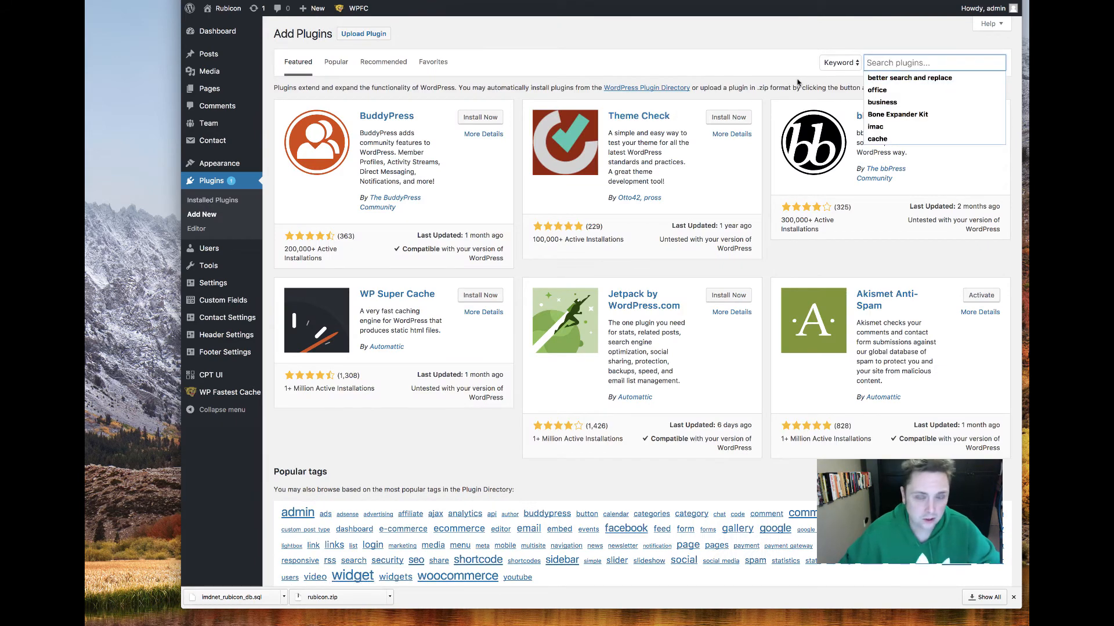
pyautogui.click(883, 79)
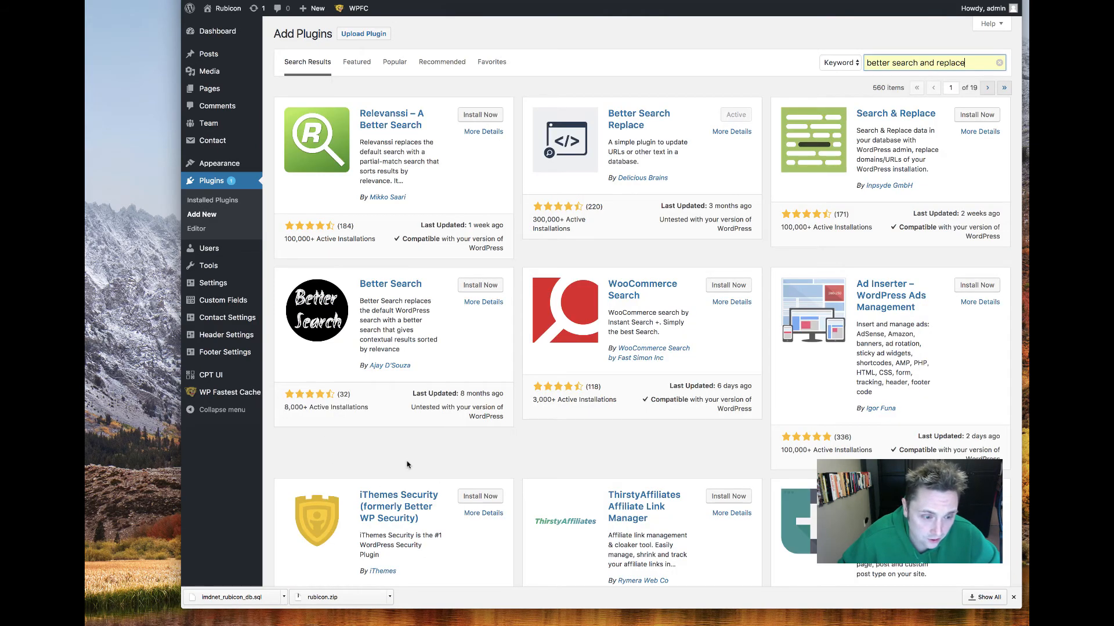
pyautogui.scroll(-5, 406, 464)
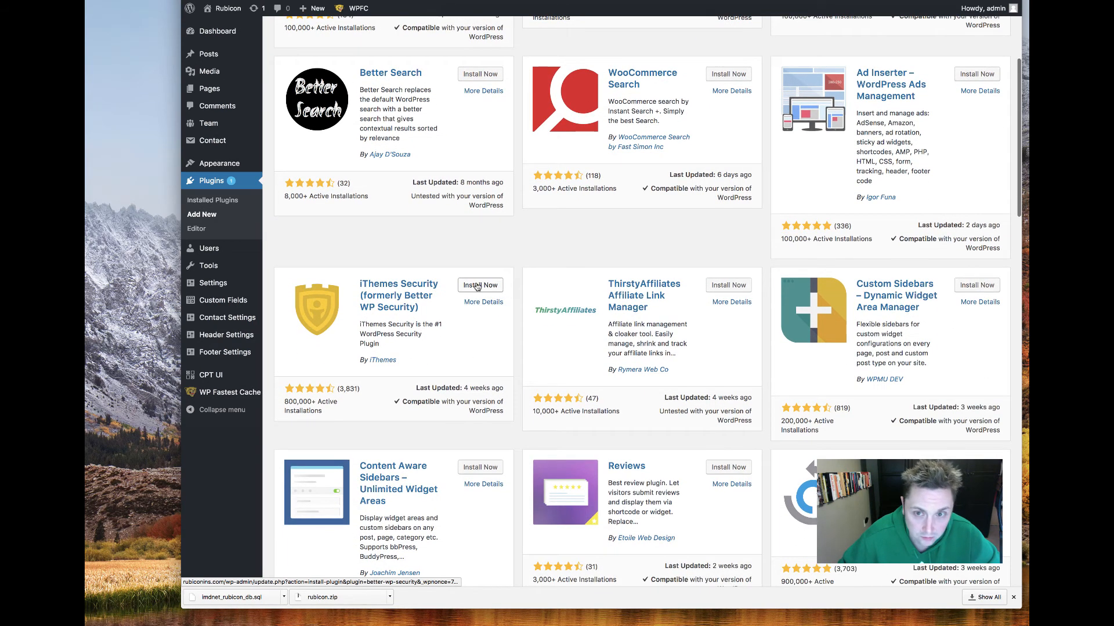
pyautogui.click(477, 285)
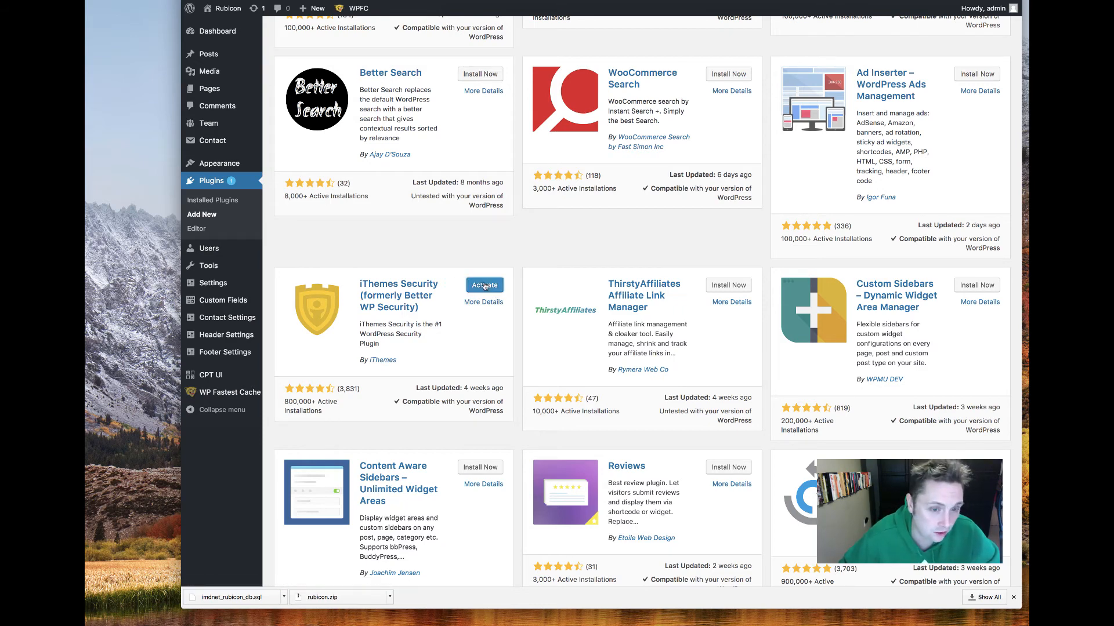
pyautogui.moveTo(259, 280)
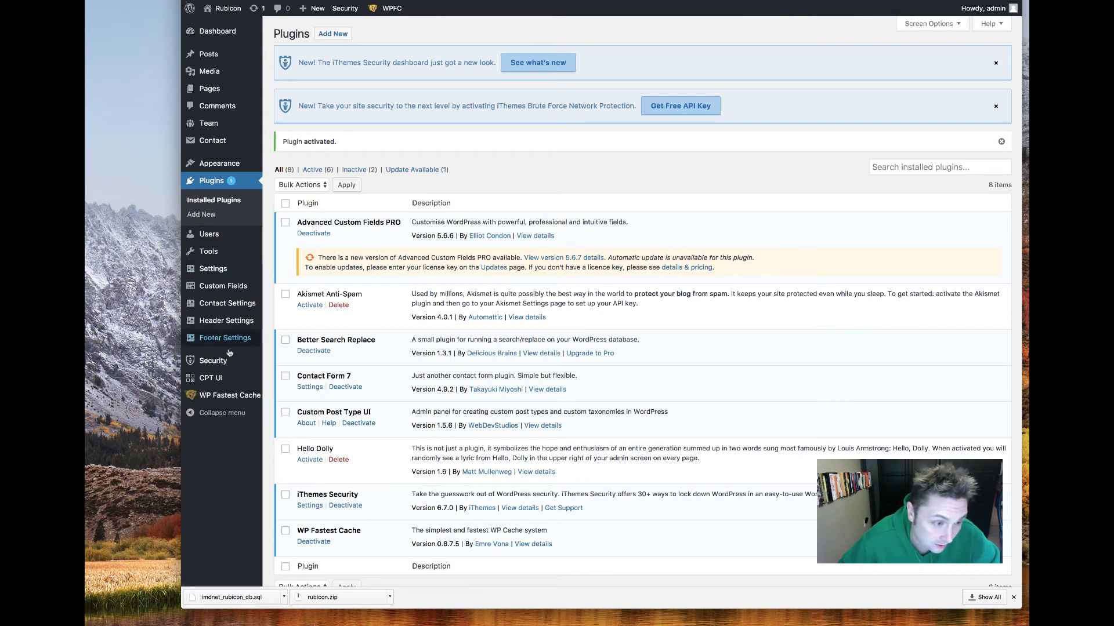
# - Run iThemes Secure Site, correct the notification e-mail address, and close the security check results
pyautogui.click(213, 360)
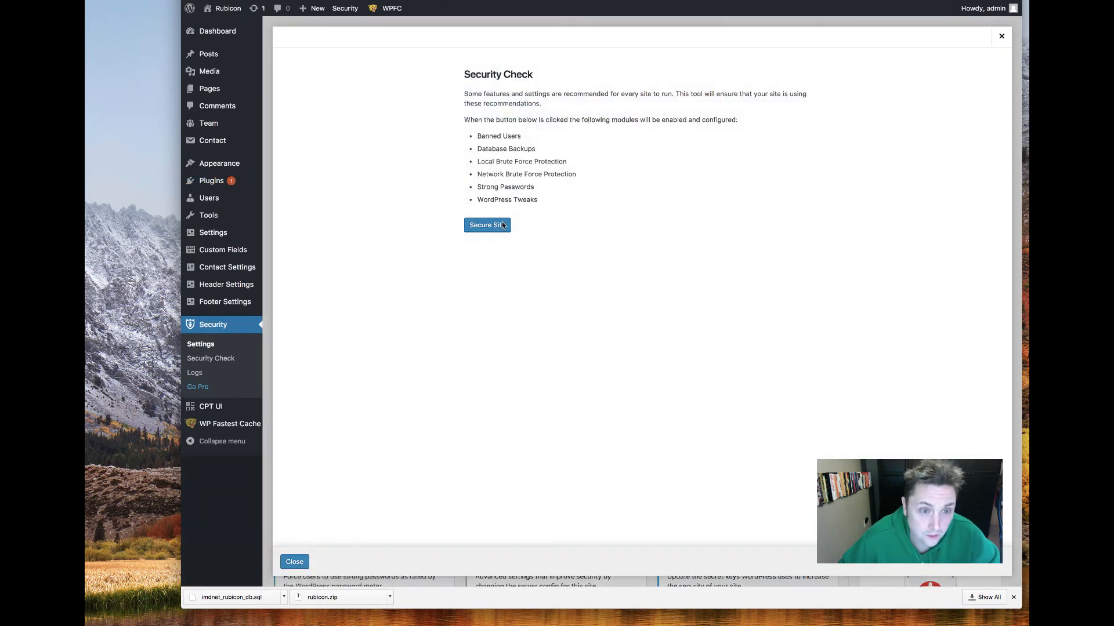
pyautogui.click(502, 225)
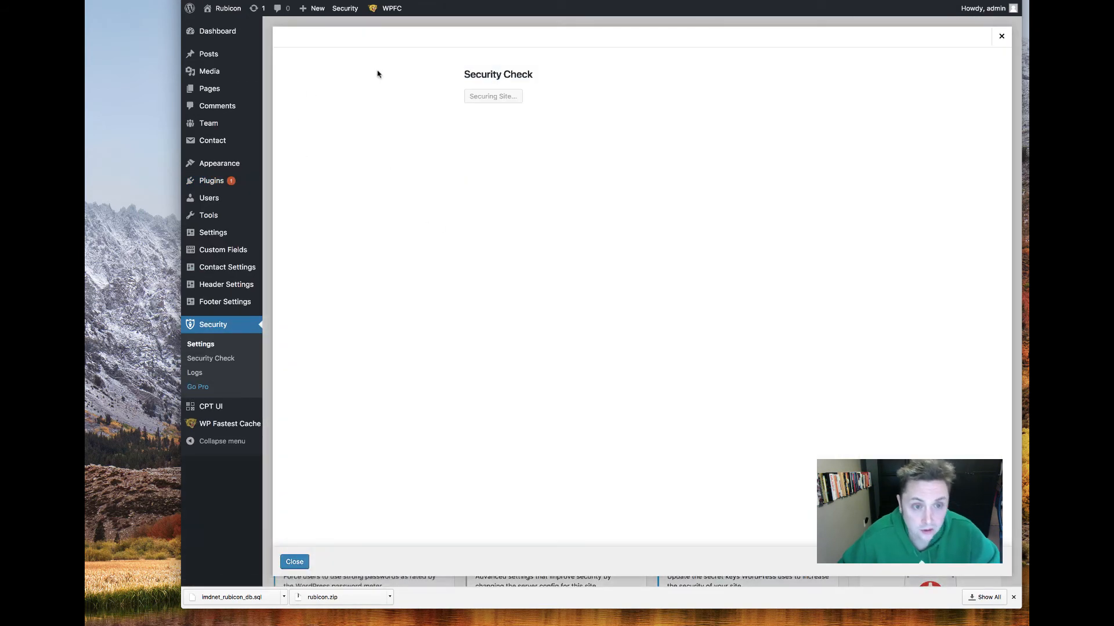
pyautogui.moveTo(649, 144); pyautogui.dragTo(497, 140)
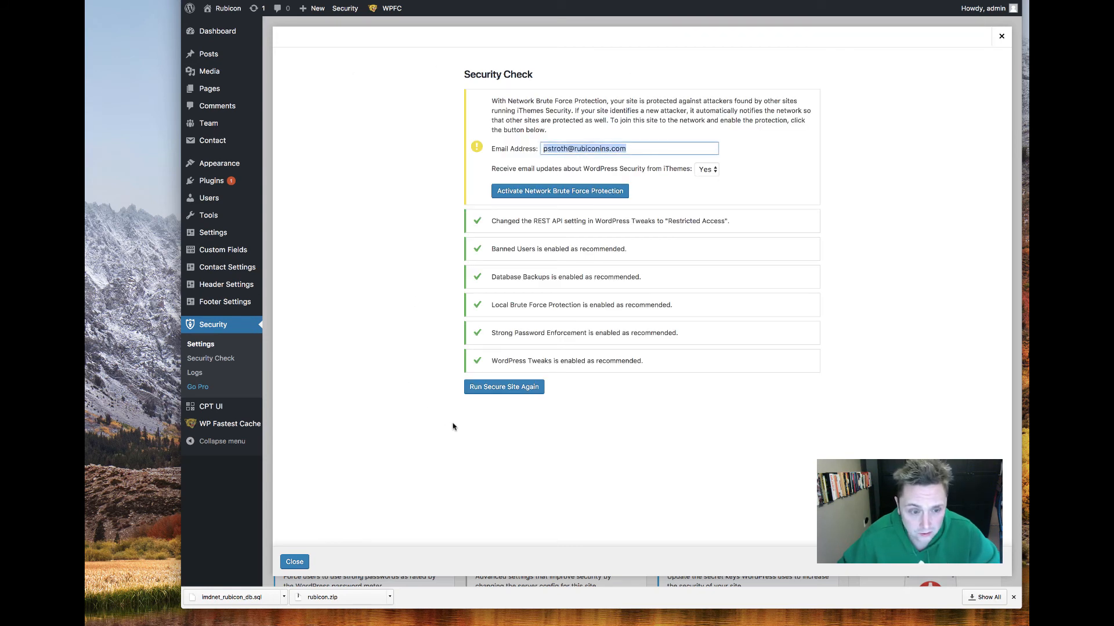
pyautogui.click(567, 148)
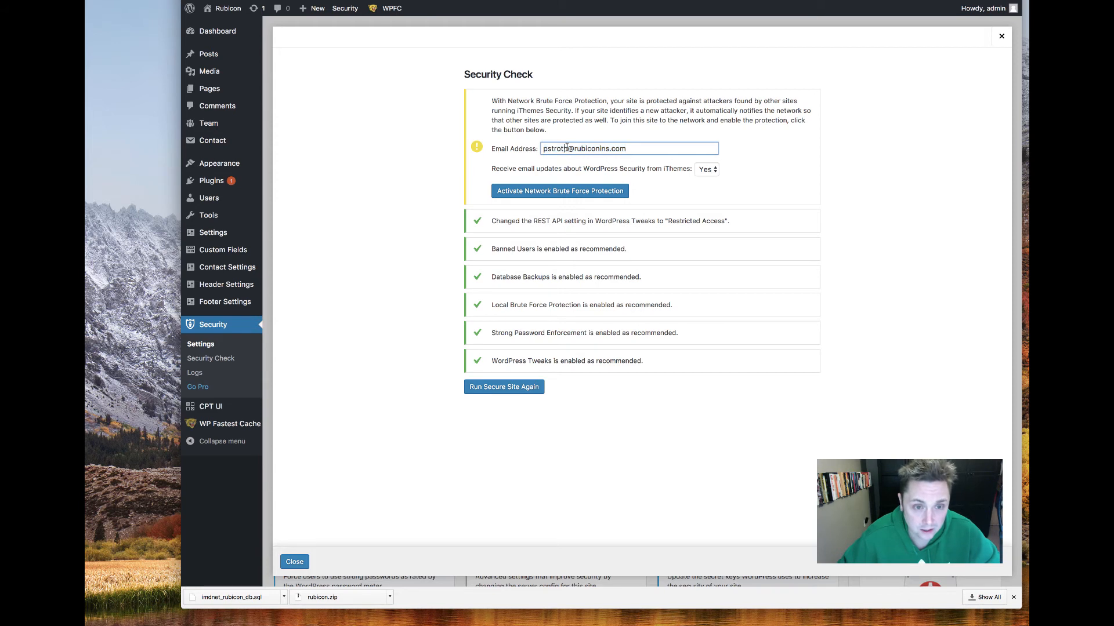
pyautogui.hotkey('shift', 'Home')
pyautogui.write('mail')
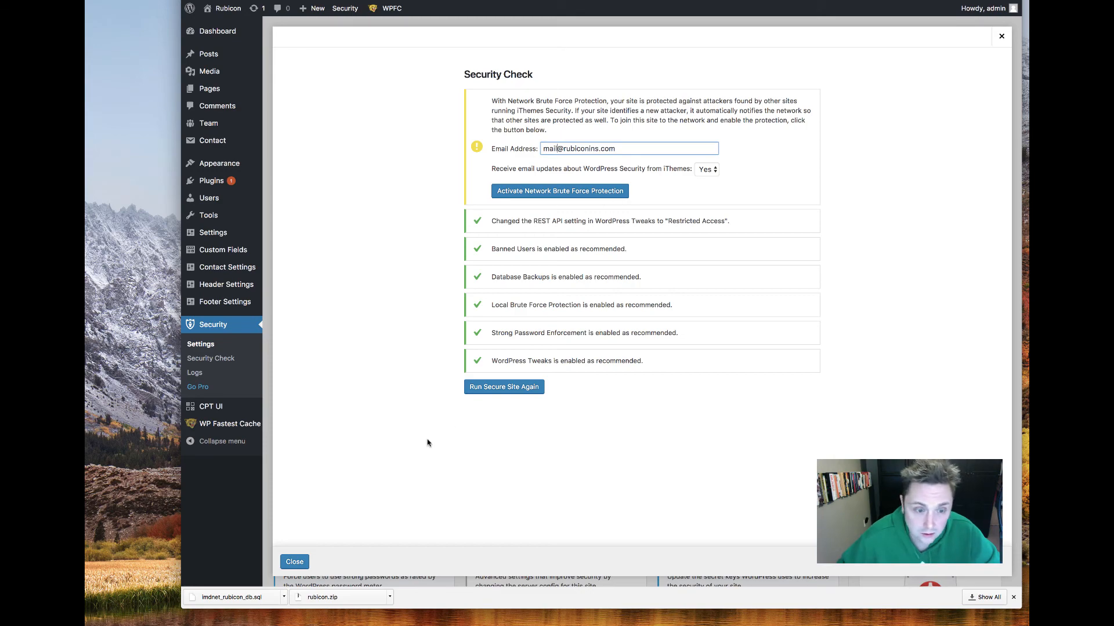
pyautogui.click(295, 563)
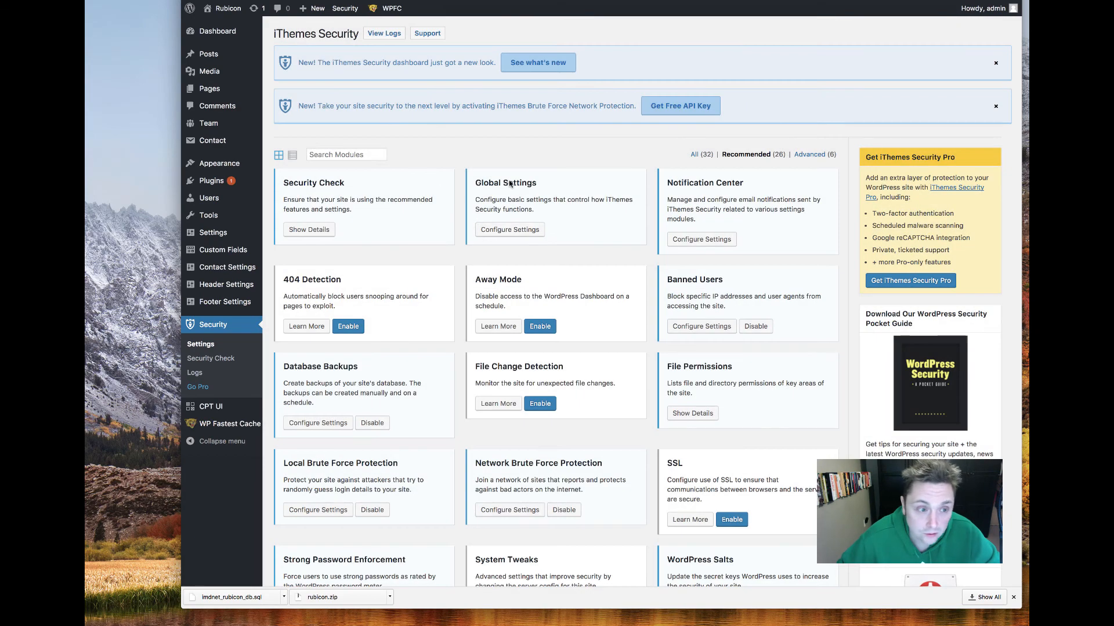
# - Enable the iThemes System Tweaks module and open its configuration settings
pyautogui.scroll(-9, 428, 239)
pyautogui.moveTo(426, 238); pyautogui.dragTo(425, 239)
pyautogui.scroll(4, 425, 238)
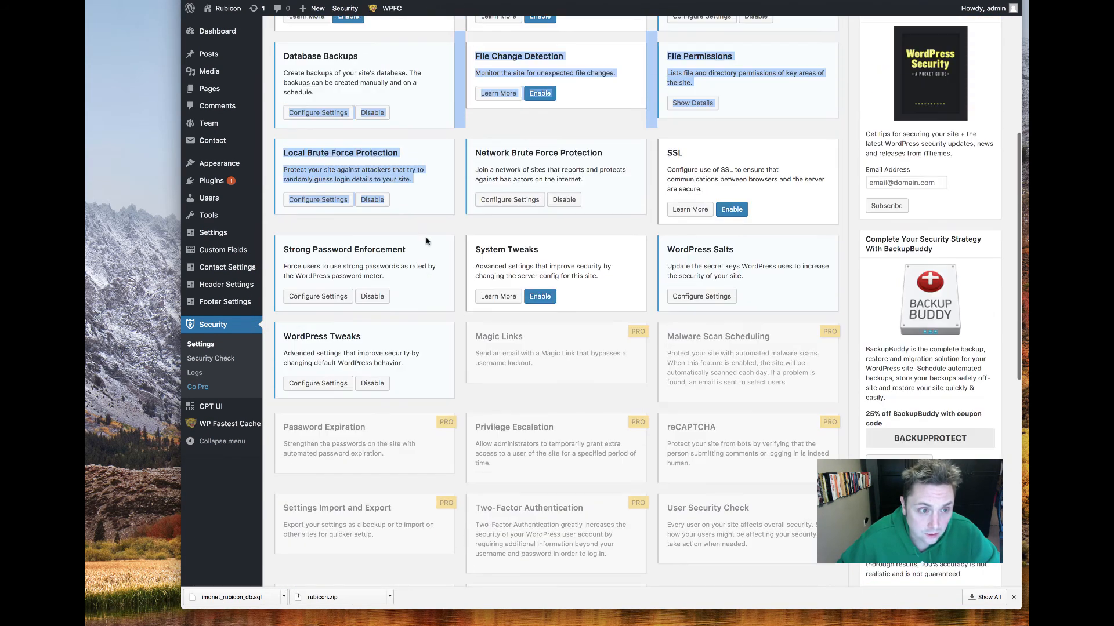
pyautogui.click(456, 343)
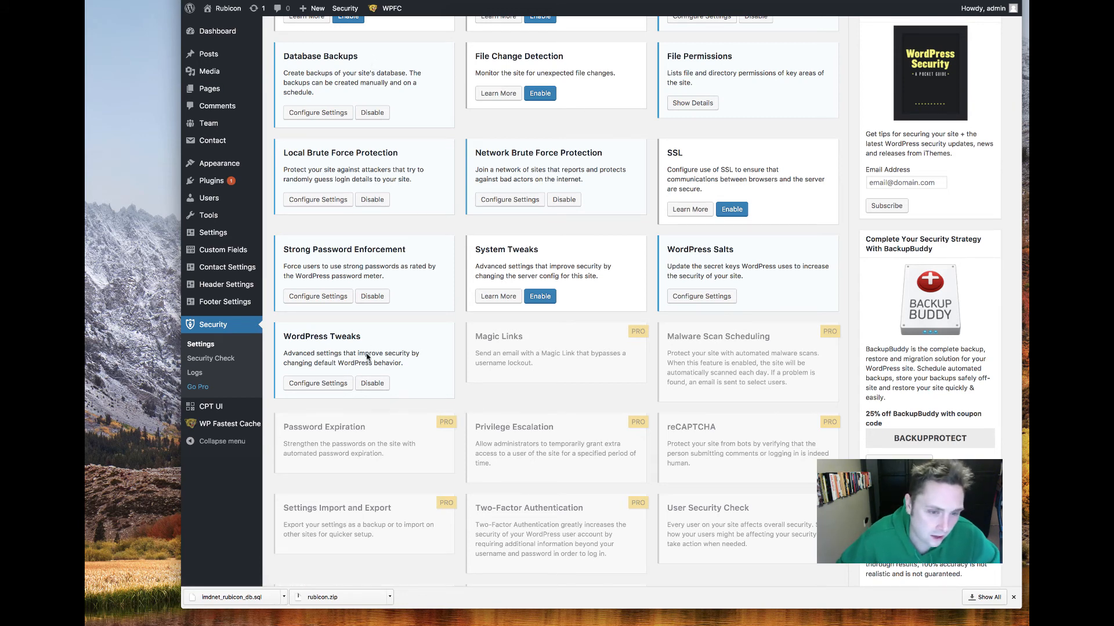
pyautogui.click(314, 384)
pyautogui.scroll(5, 430, 510)
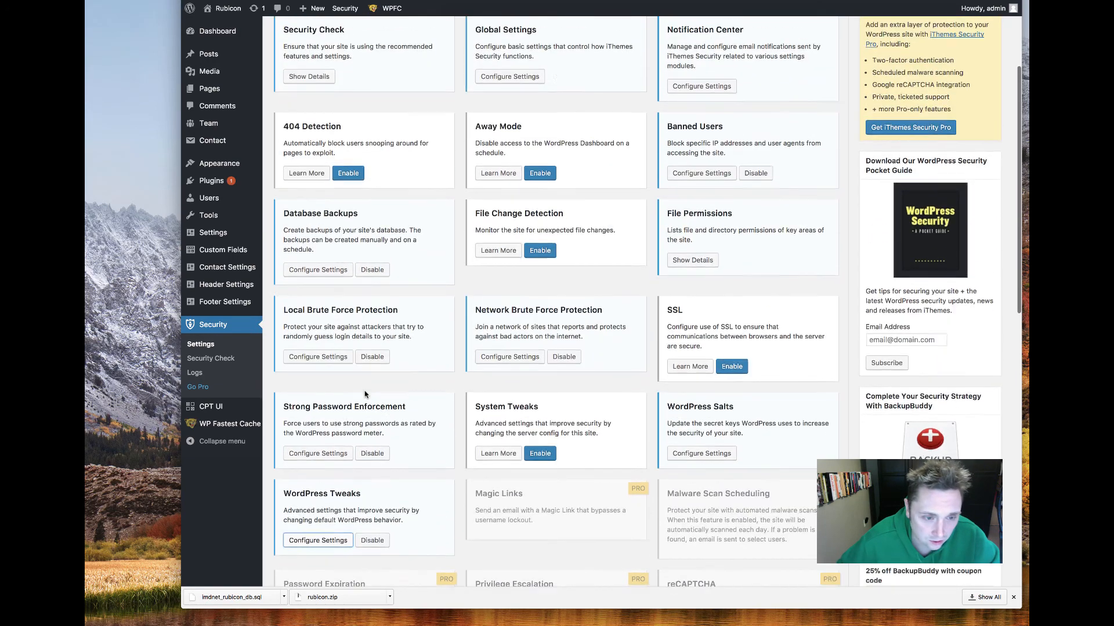
pyautogui.scroll(-3, 645, 285)
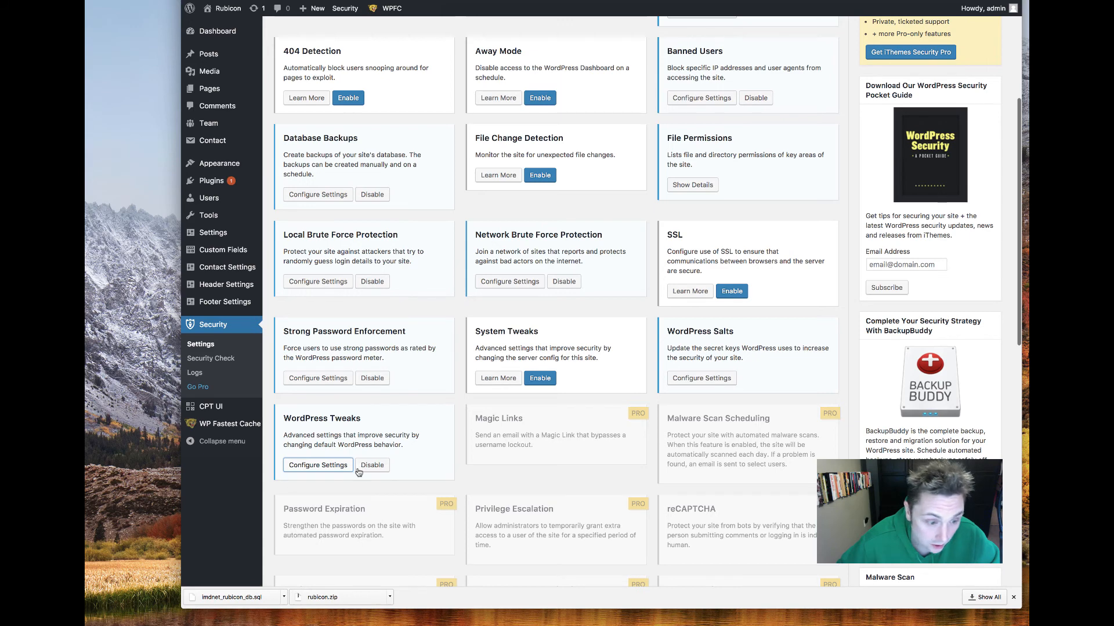
pyautogui.click(538, 378)
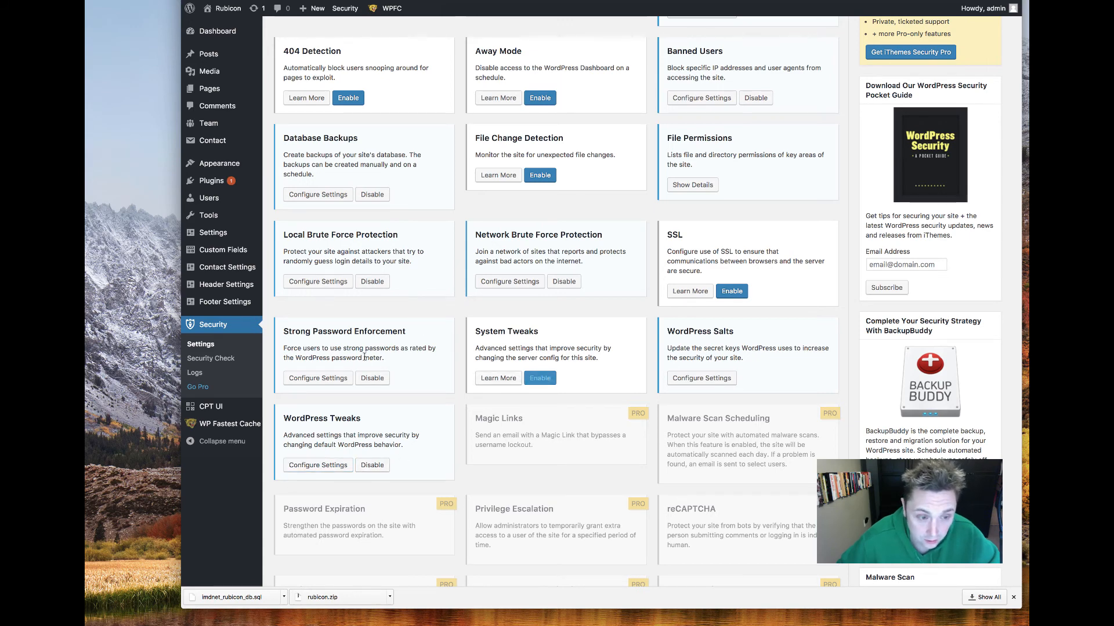
pyautogui.click(507, 378)
# - Tick all ten tweaks, covering system files, directory browsing, request/query filters, long URLs, file writing, PHP execution, and save
pyautogui.click(620, 181)
pyautogui.click(612, 249)
pyautogui.click(627, 298)
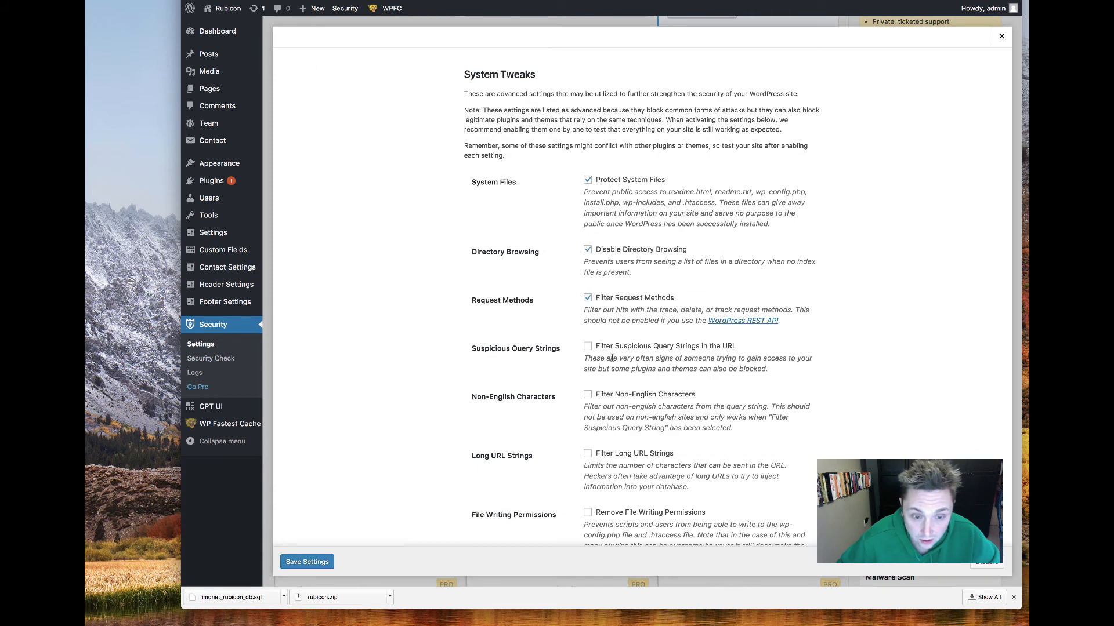
pyautogui.click(615, 352)
pyautogui.scroll(-5, 604, 236)
pyautogui.click(604, 193)
pyautogui.click(606, 251)
pyautogui.click(591, 310)
pyautogui.click(587, 403)
pyautogui.click(587, 451)
pyautogui.click(586, 499)
pyautogui.click(307, 562)
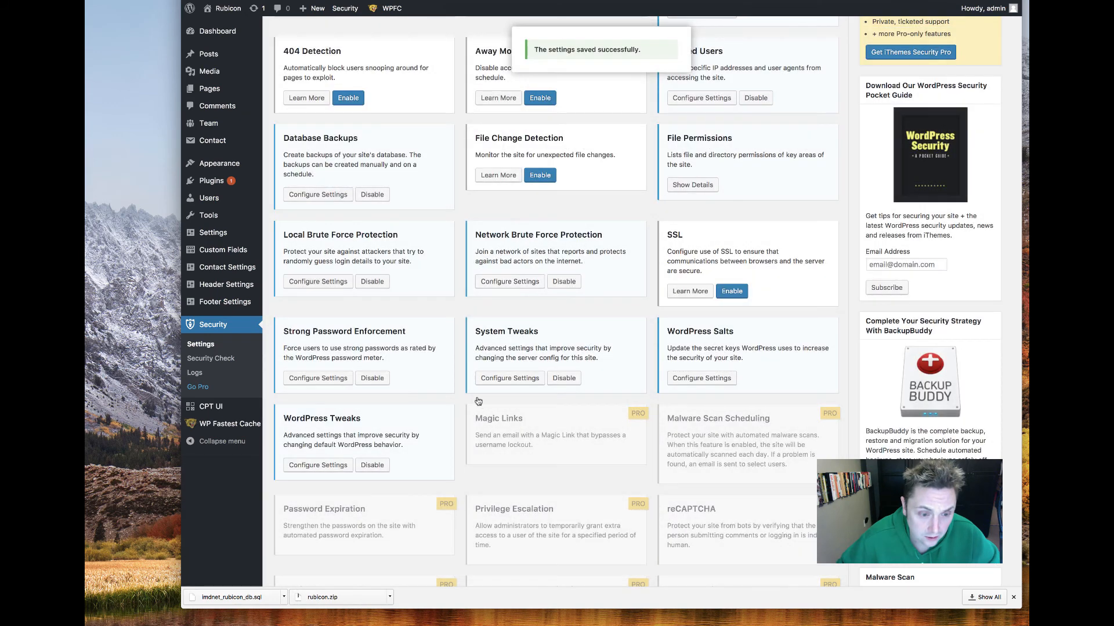
pyautogui.scroll(-3, 341, 409)
# - In WordPress Tweaks, remove the Windows Live Writer and RSD headers, reduce comment spam, and keep the file editor
pyautogui.click(325, 390)
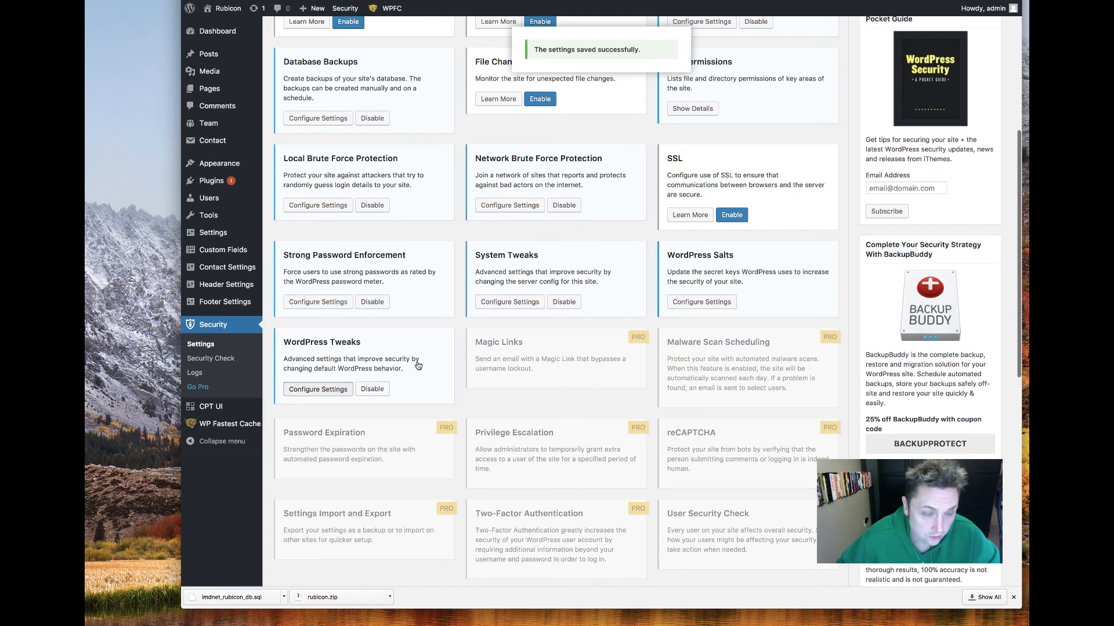
pyautogui.click(587, 180)
pyautogui.click(588, 227)
pyautogui.click(588, 288)
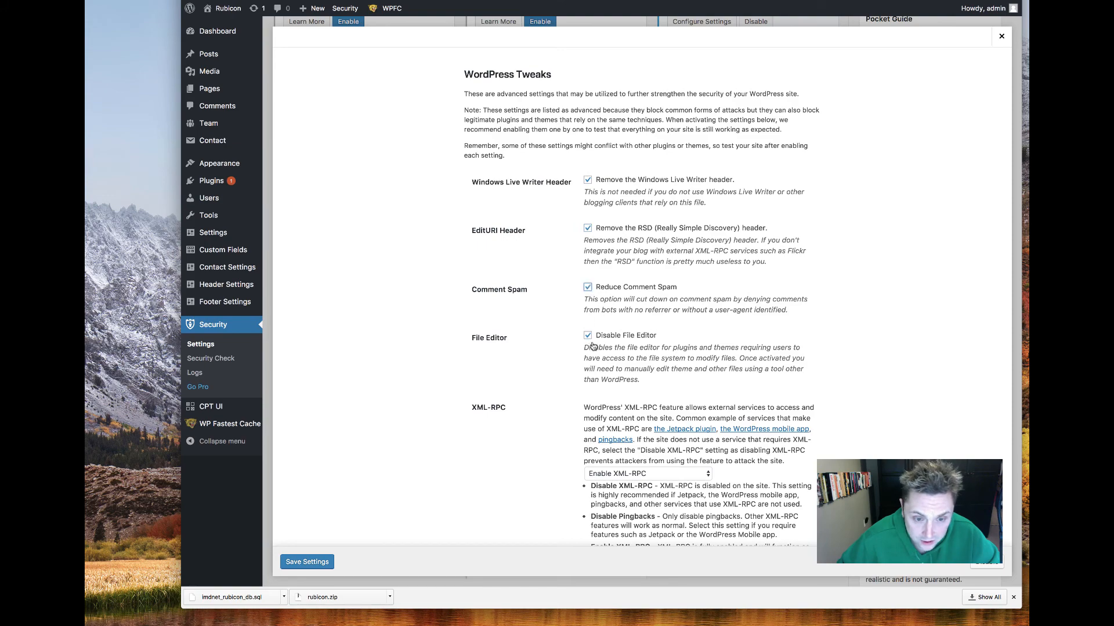
pyautogui.click(587, 336)
pyautogui.scroll(-5, 603, 302)
# - Disable XML-RPC entirely and save the WordPress Tweaks settings
pyautogui.click(632, 236)
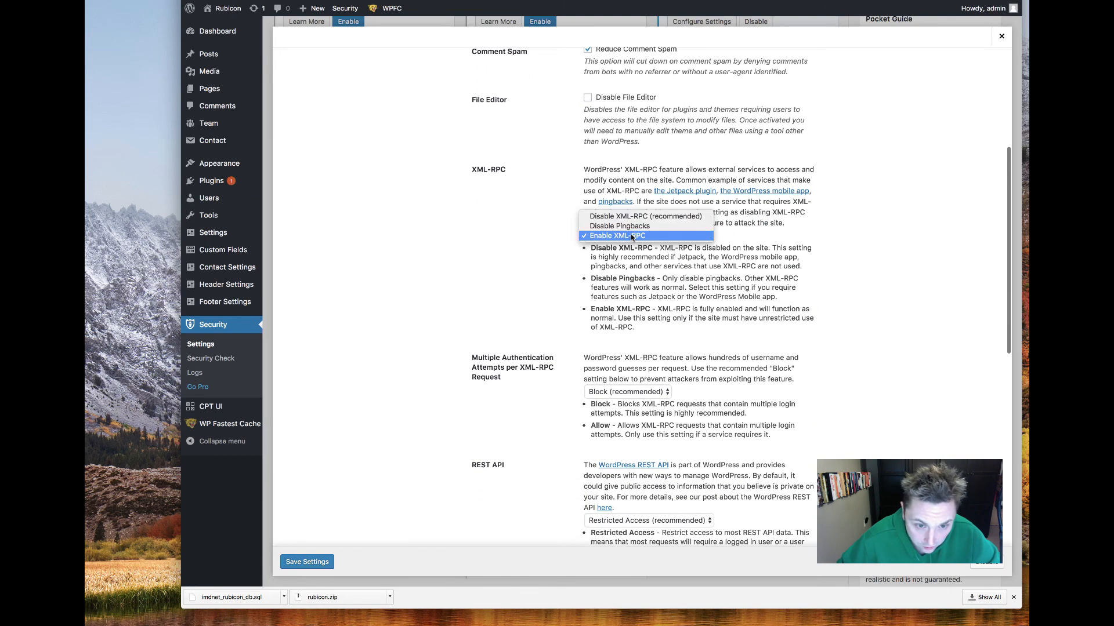
pyautogui.click(638, 216)
pyautogui.scroll(-5, 591, 170)
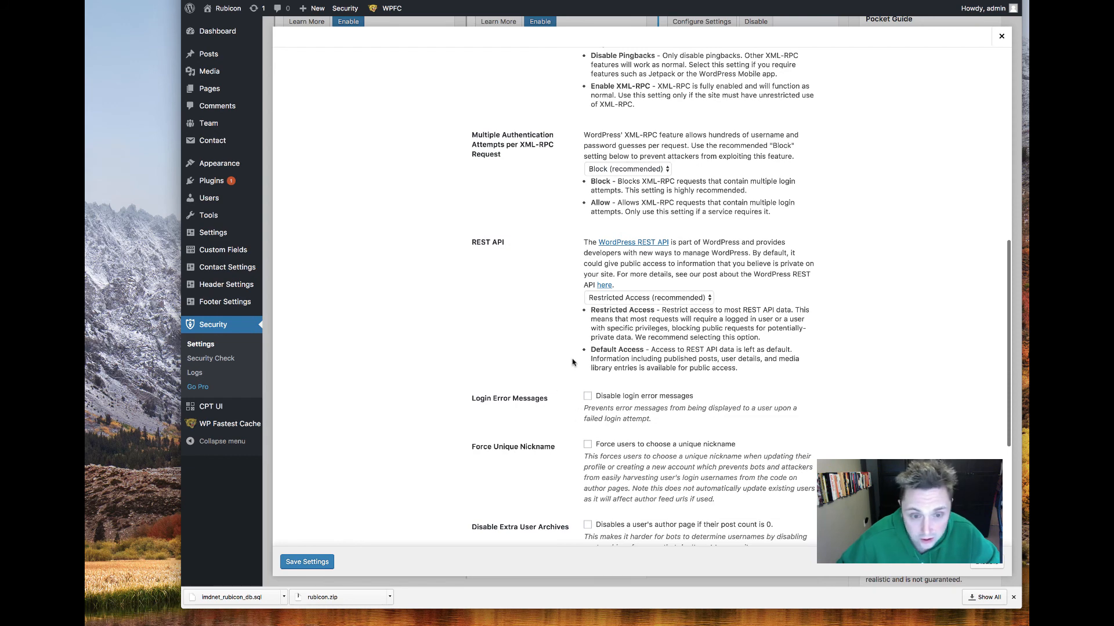
pyautogui.scroll(-4, 572, 362)
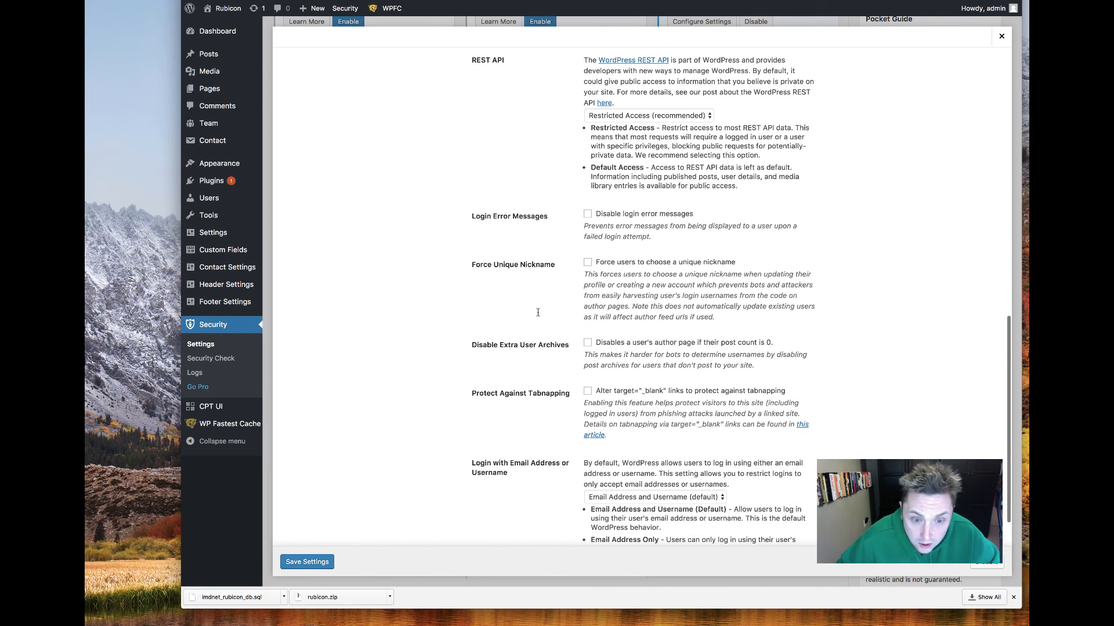
pyautogui.scroll(-1, 611, 357)
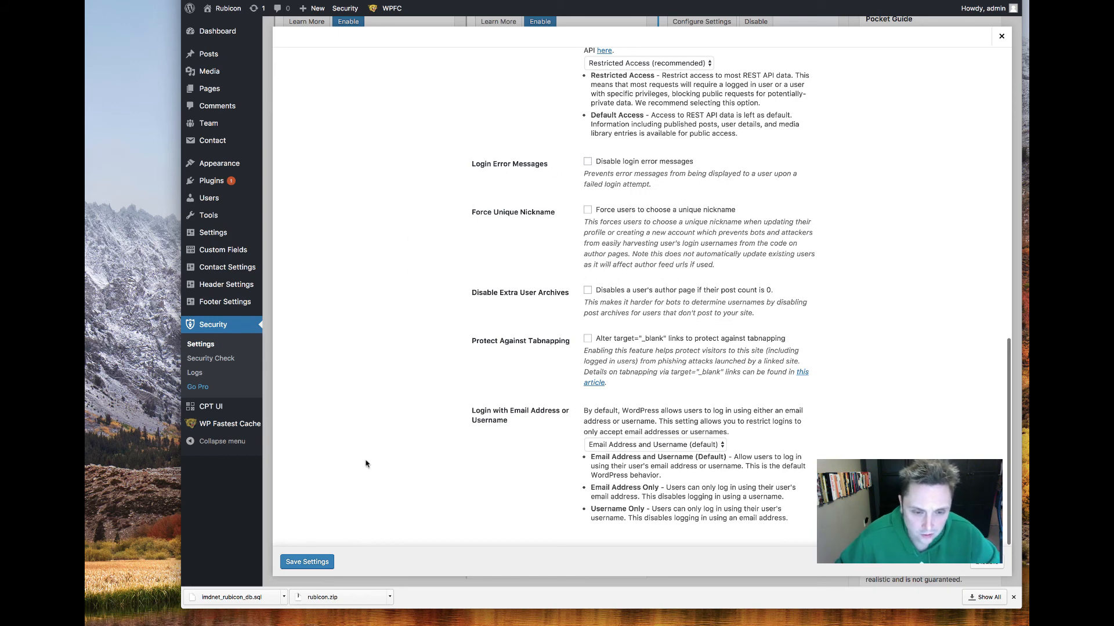
pyautogui.click(325, 562)
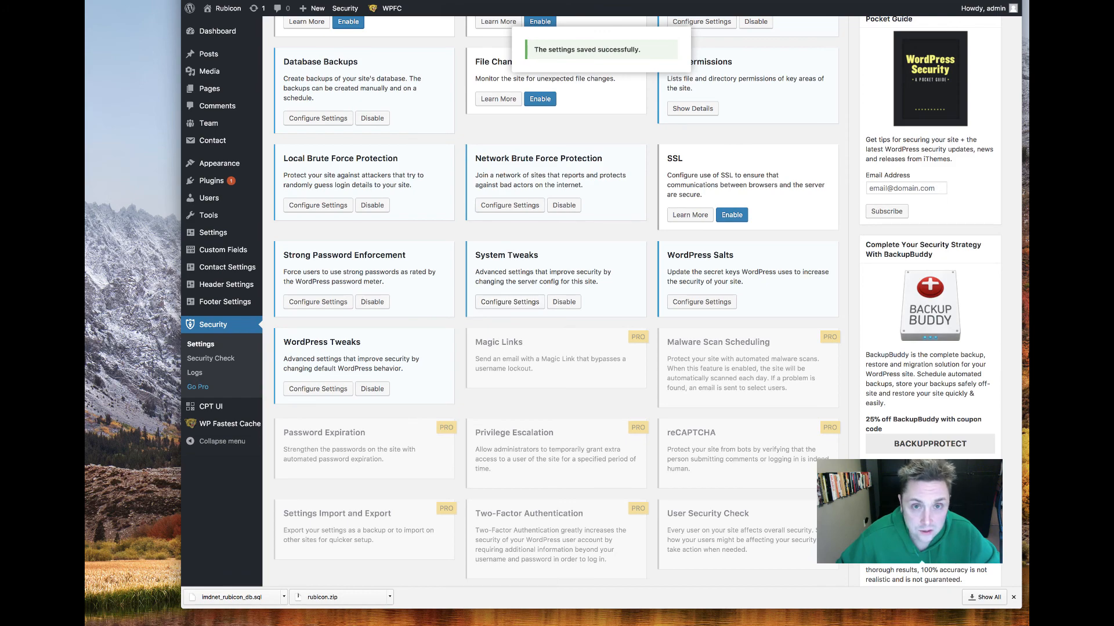
pyautogui.hotkey('ctrl', 'Tab')
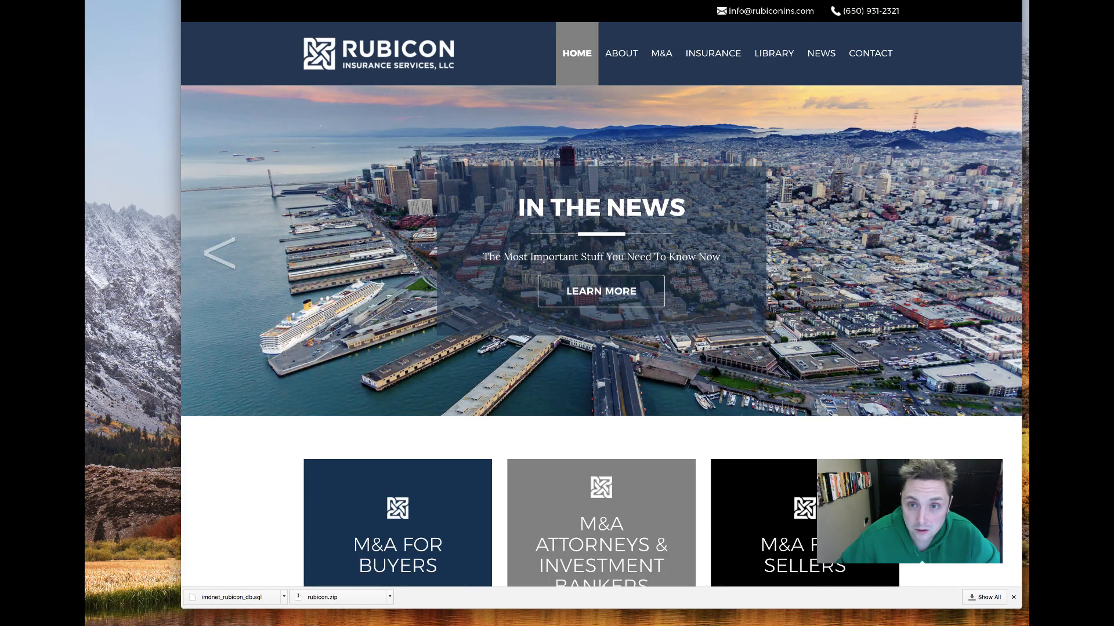
# - Clear the browser cache and reload the live Rubicon homepage to check fresh content
pyautogui.click(884, 0)
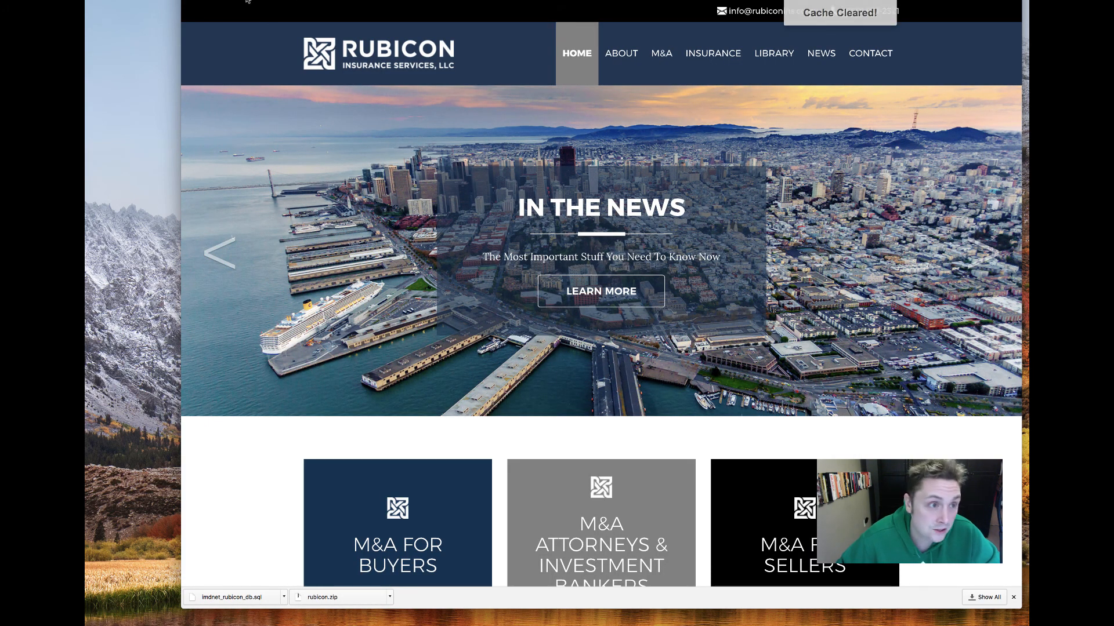
pyautogui.press('super+r')
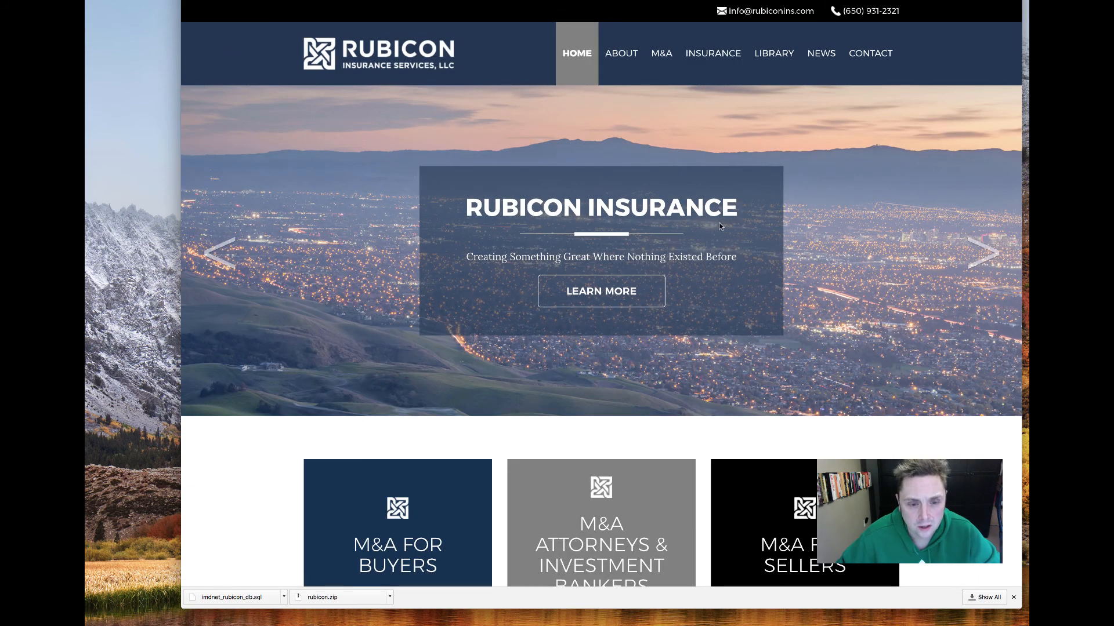
pyautogui.scroll(-10, 719, 226)
pyautogui.scroll(10, 720, 226)
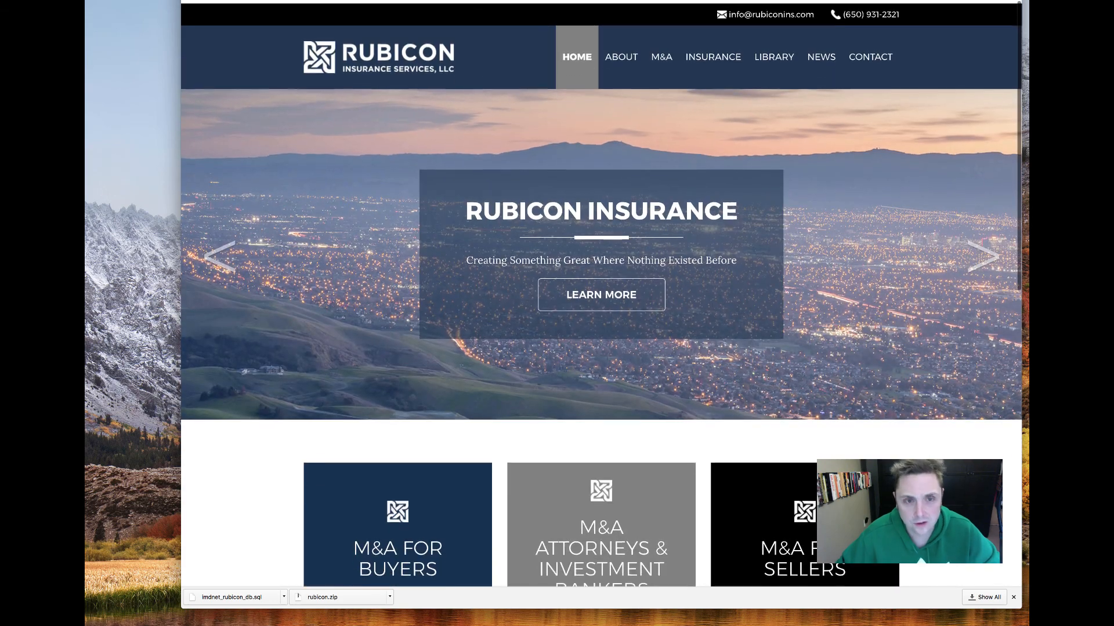
# - Review the About page, then return to the homepage via the logo
pyautogui.click(616, 65)
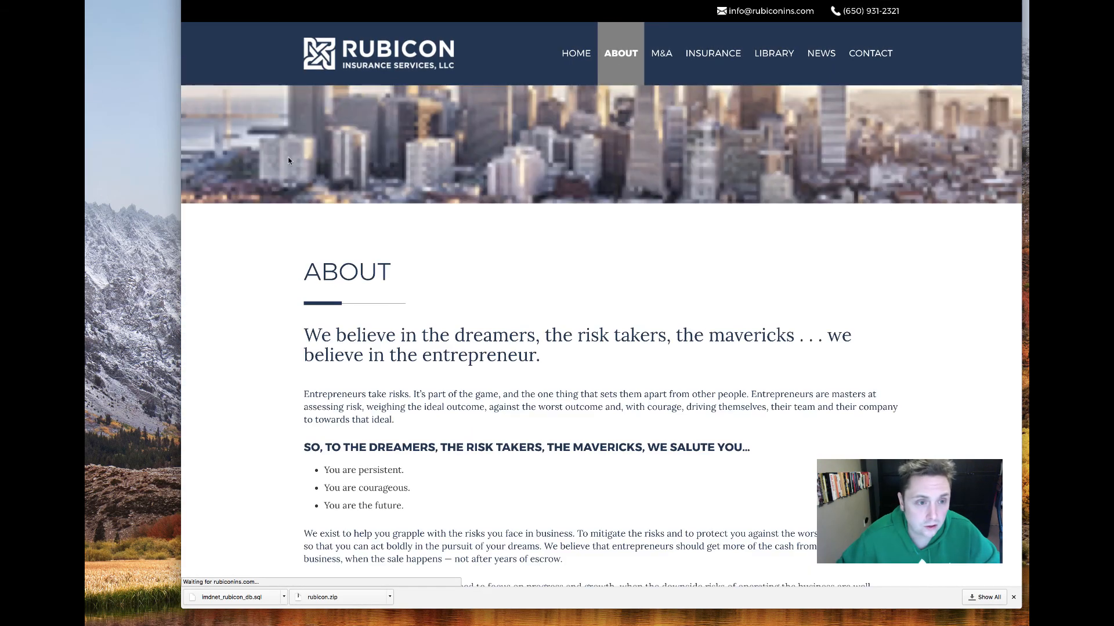
pyautogui.scroll(-10, 661, 277)
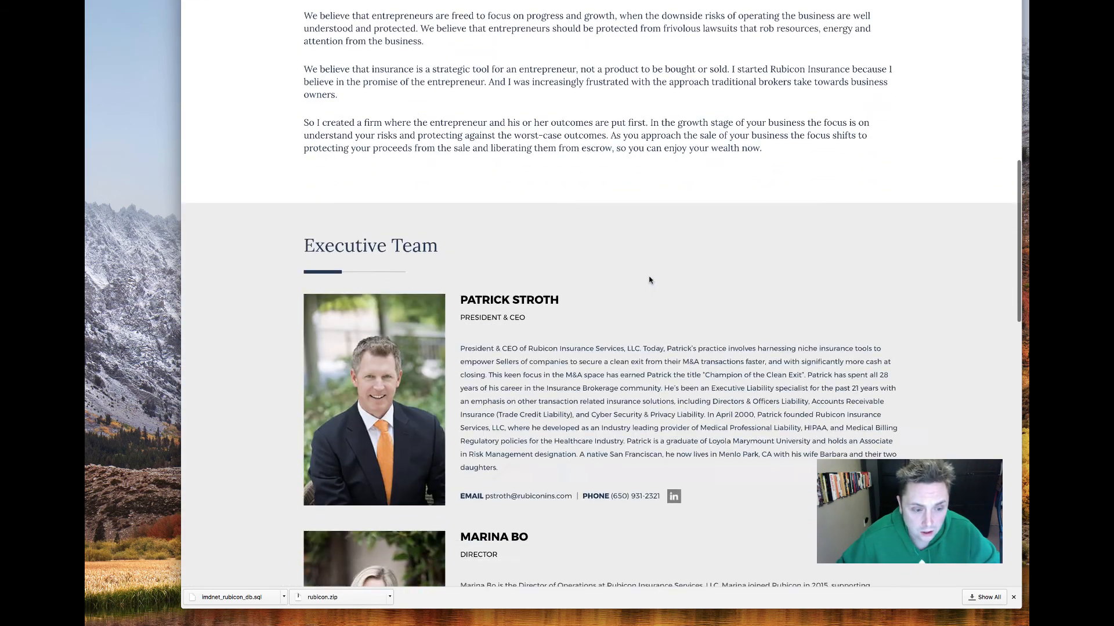
pyautogui.scroll(-10, 650, 281)
pyautogui.scroll(20, 650, 281)
pyautogui.click(406, 77)
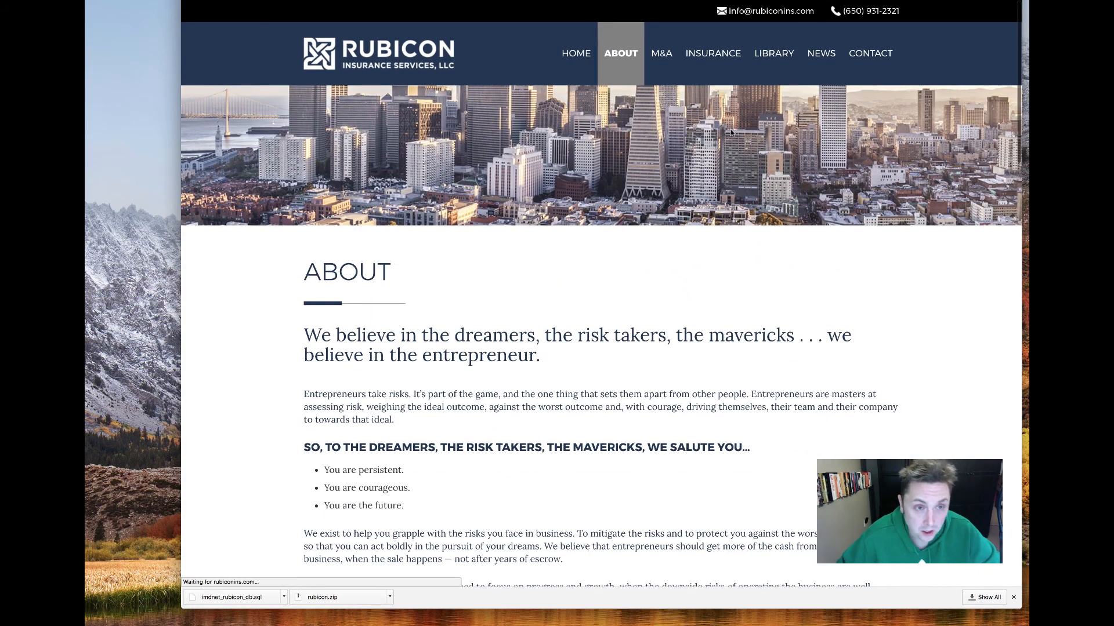